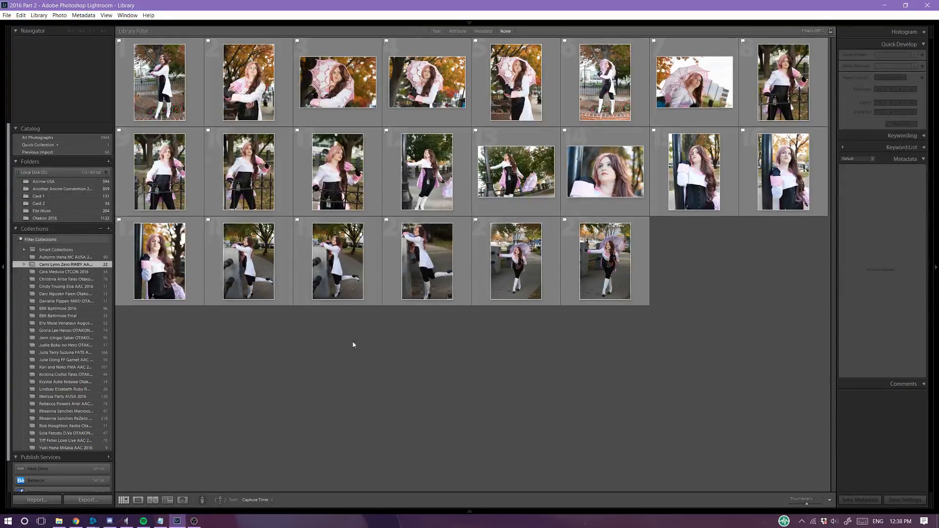
Hide the side panel, show the previous import's photos, and return to the RWBY shoot collection.
click(1, 282)
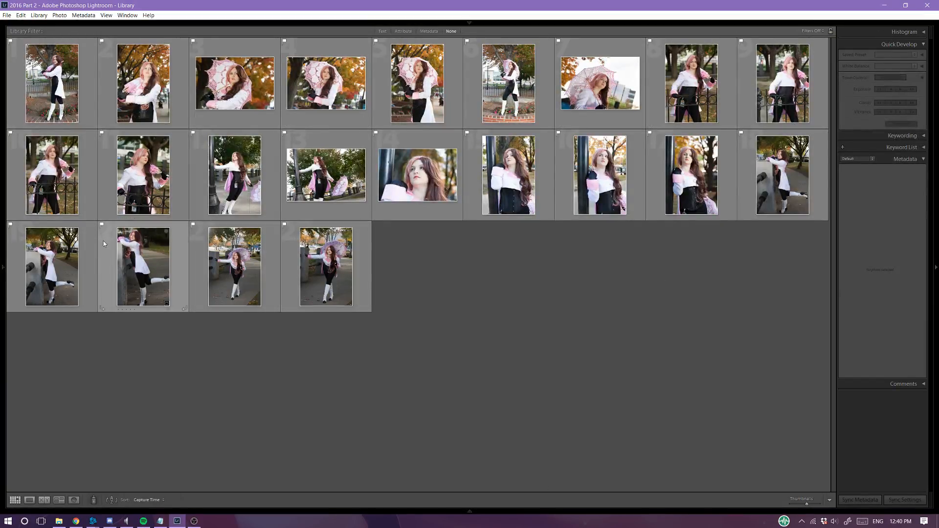
mouse_move(3, 267)
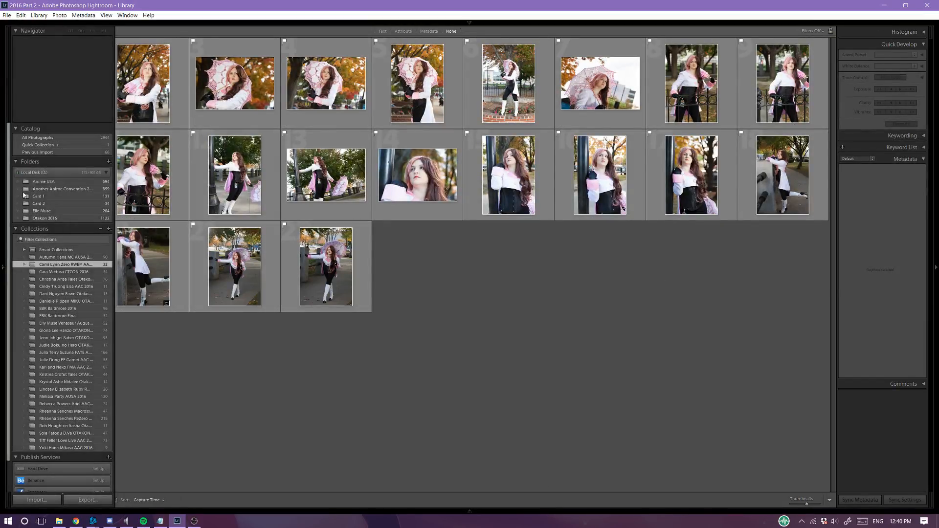
click(46, 152)
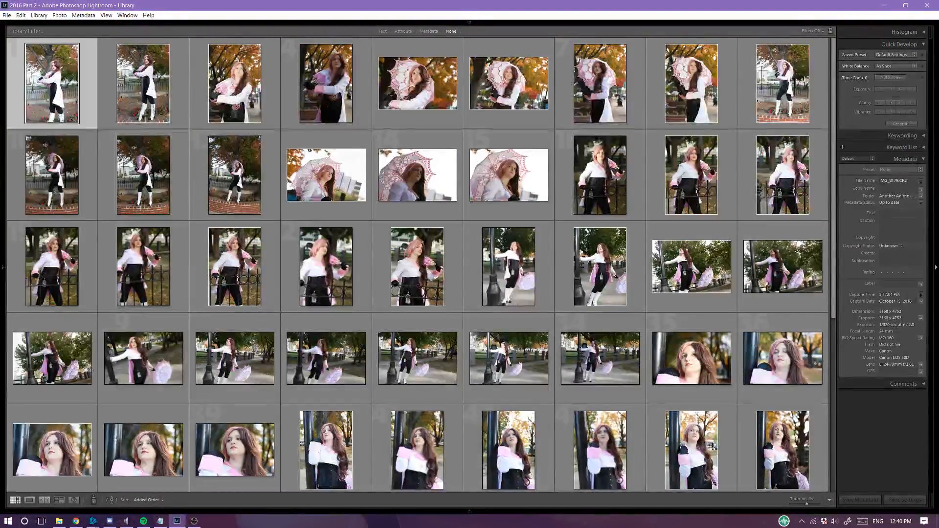
mouse_move(2, 318)
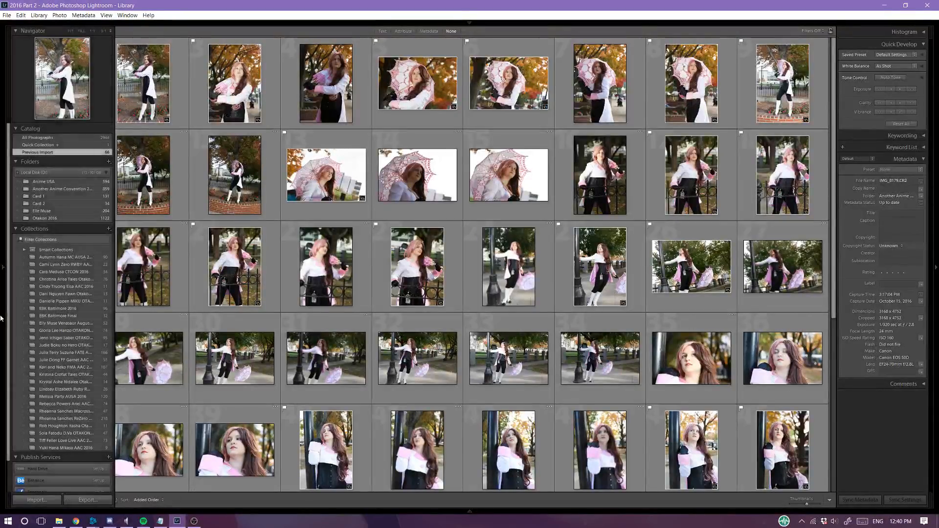
click(61, 266)
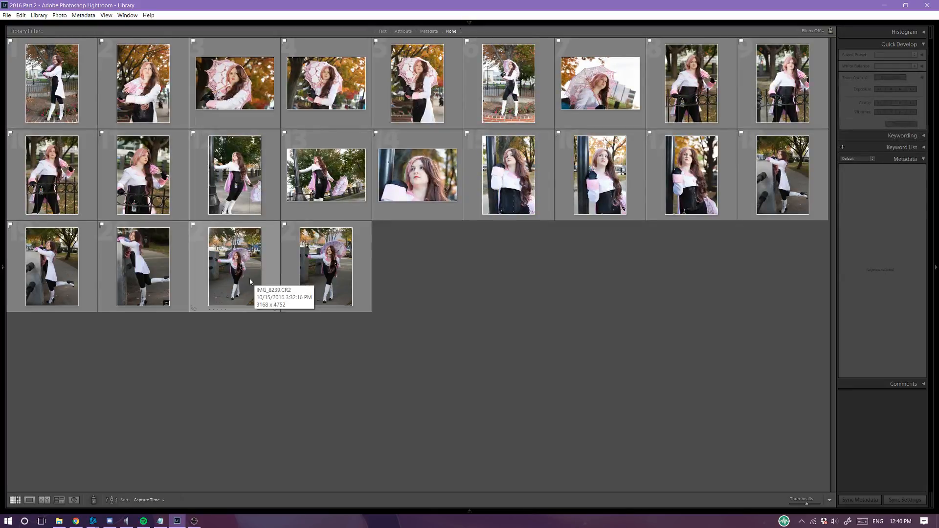
Open IMG_8239.CR2 for developing, compare it with IMG_8244.CR2, and check the face up close.
click(250, 282)
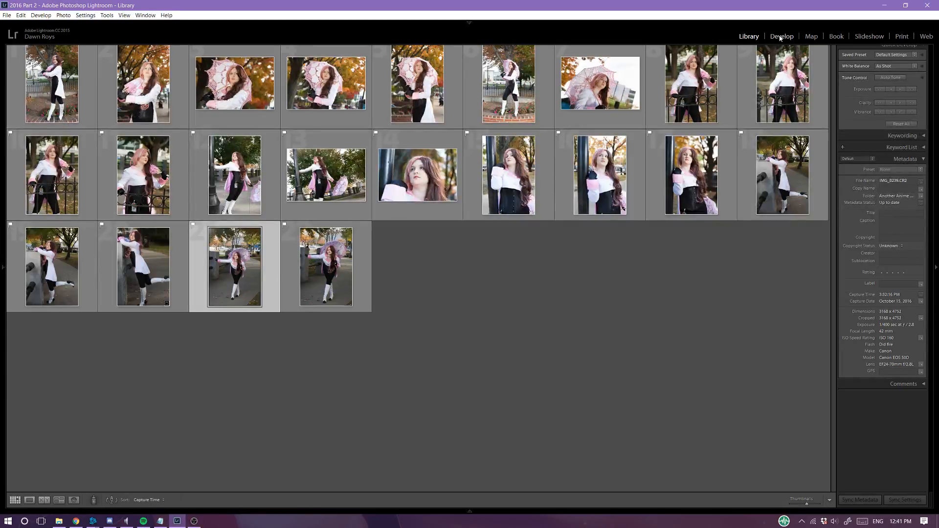
click(781, 37)
key(Right)
key(Left)
key(Right)
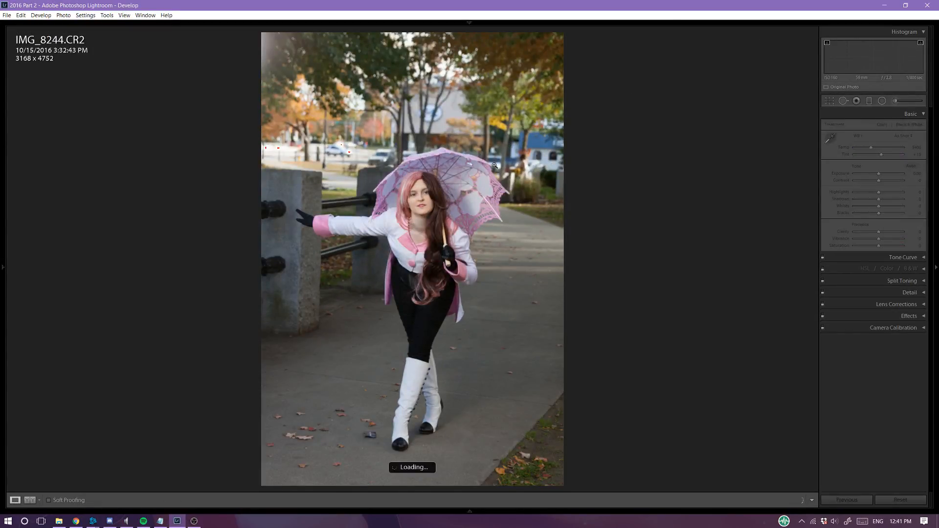
key(Left)
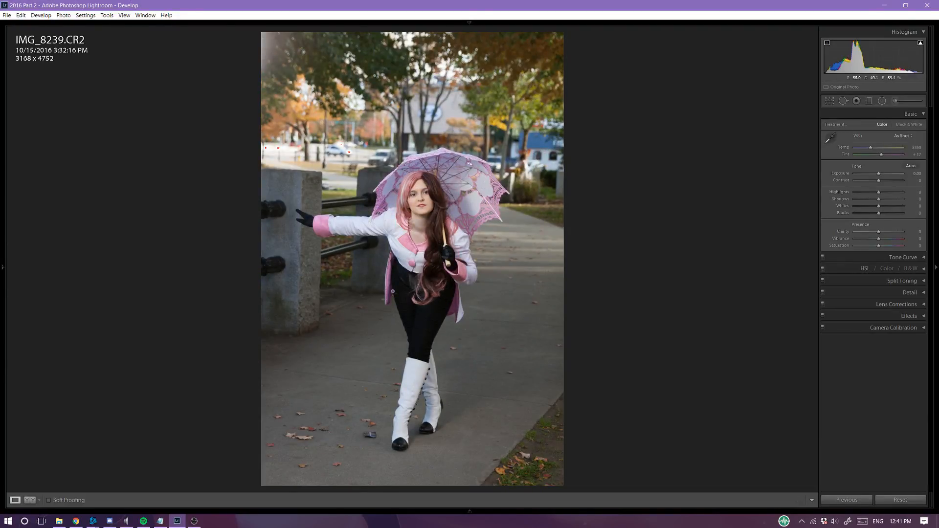
click(419, 197)
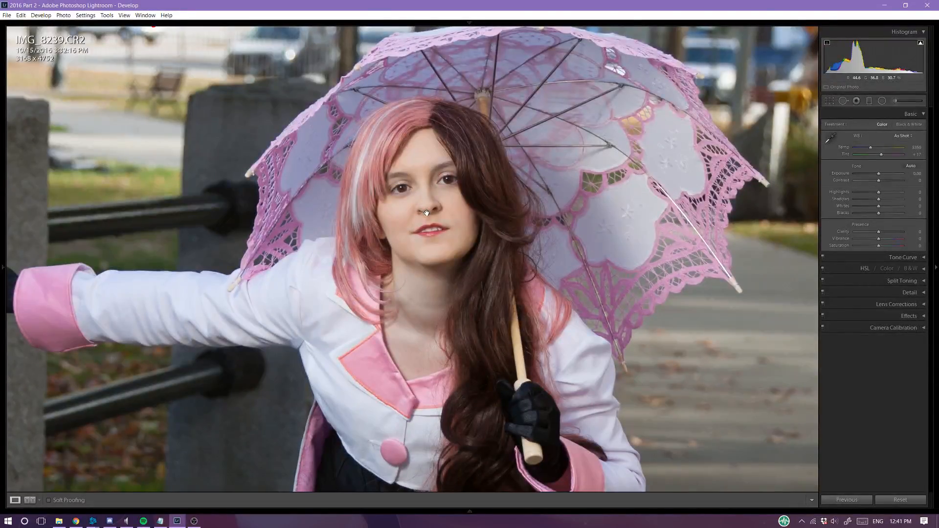
click(426, 213)
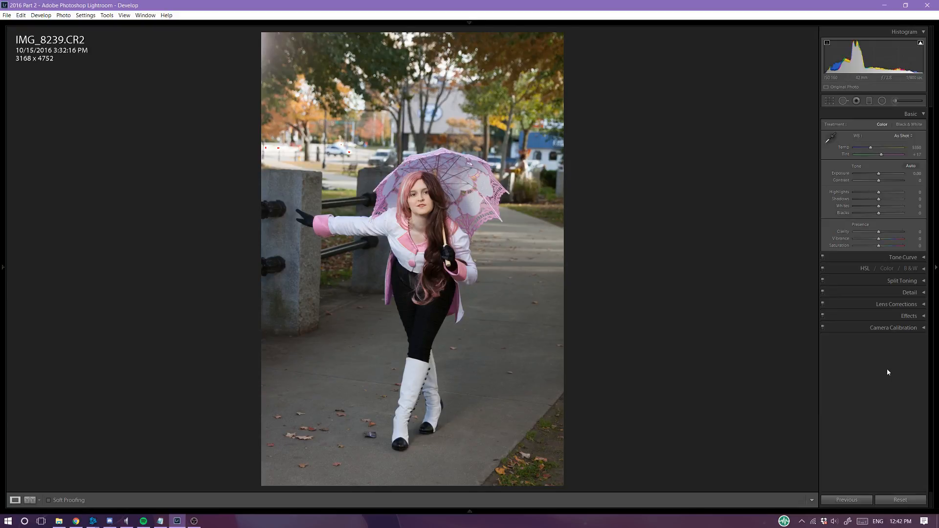
Set the camera calibration profile to Kodak Gold 100 - C and compare the photo before and after.
click(885, 114)
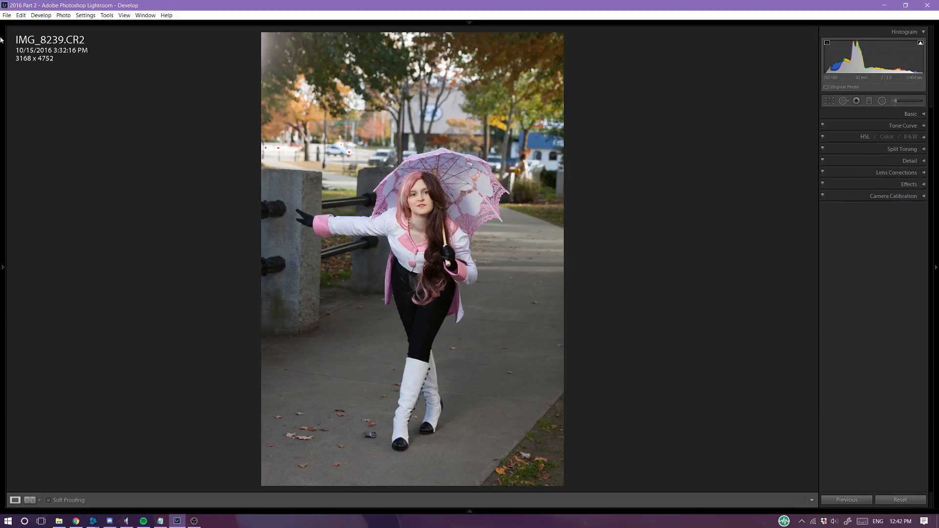
mouse_move(1, 41)
click(900, 200)
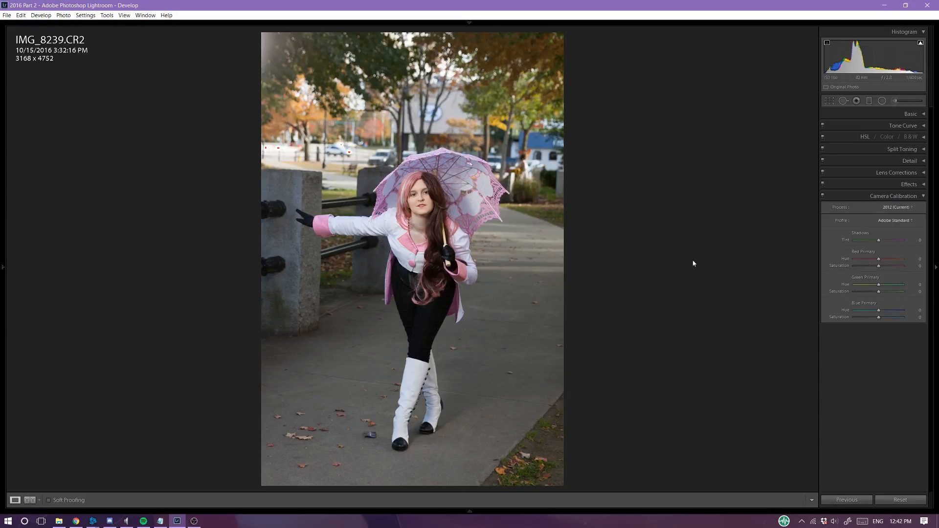
click(895, 220)
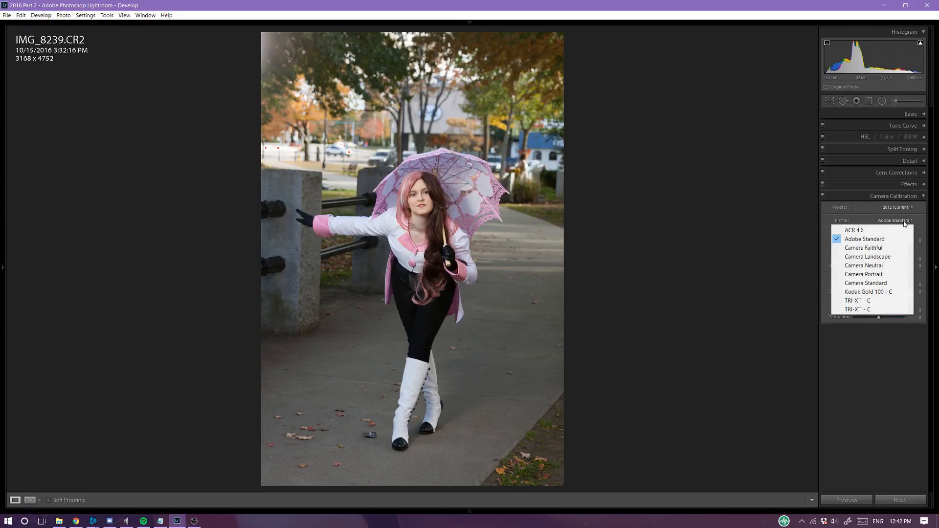
click(899, 294)
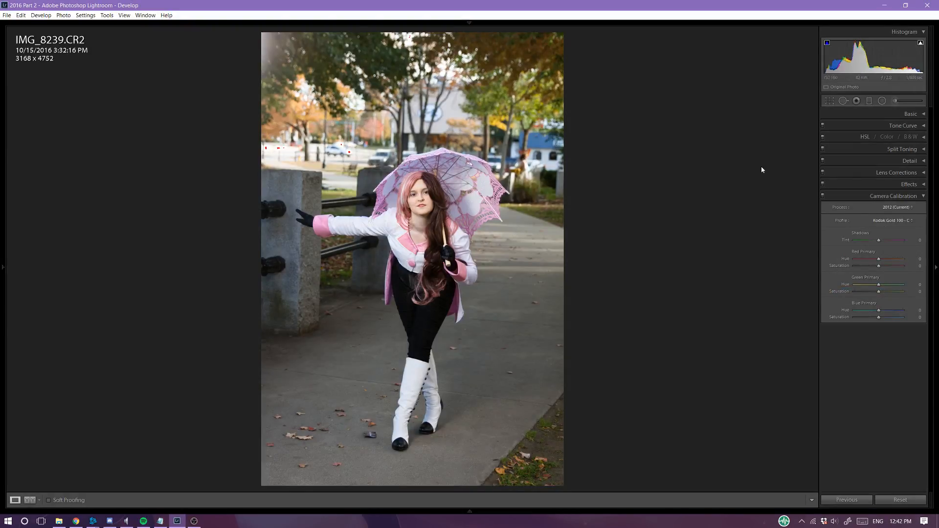
click(865, 199)
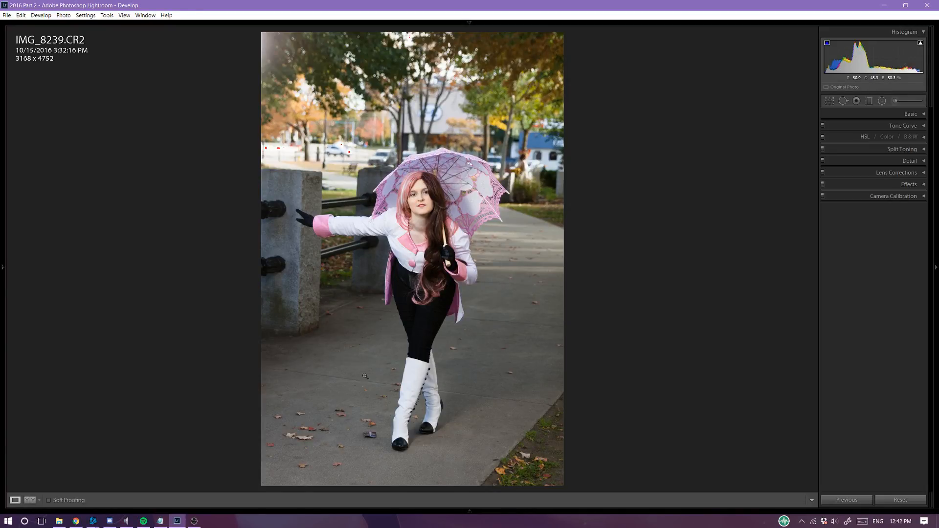
click(413, 189)
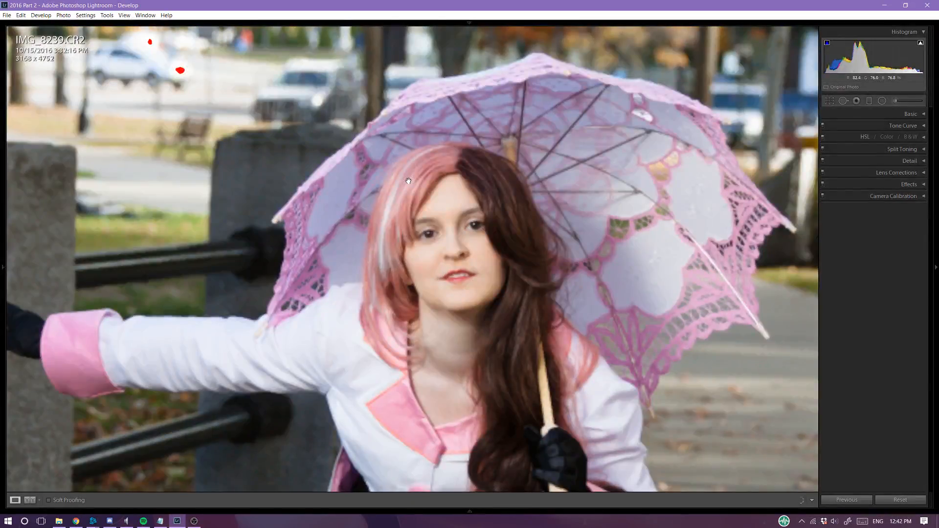
click(415, 228)
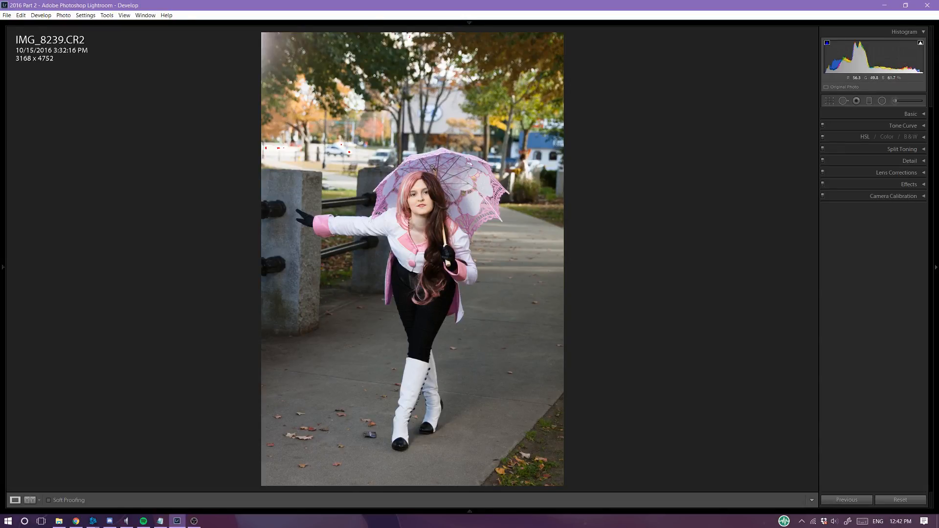
key(y)
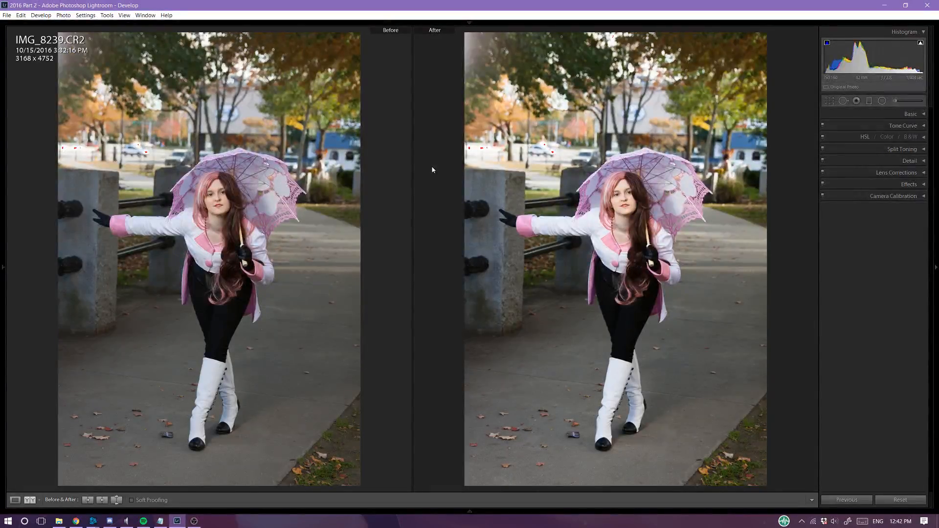
key(y)
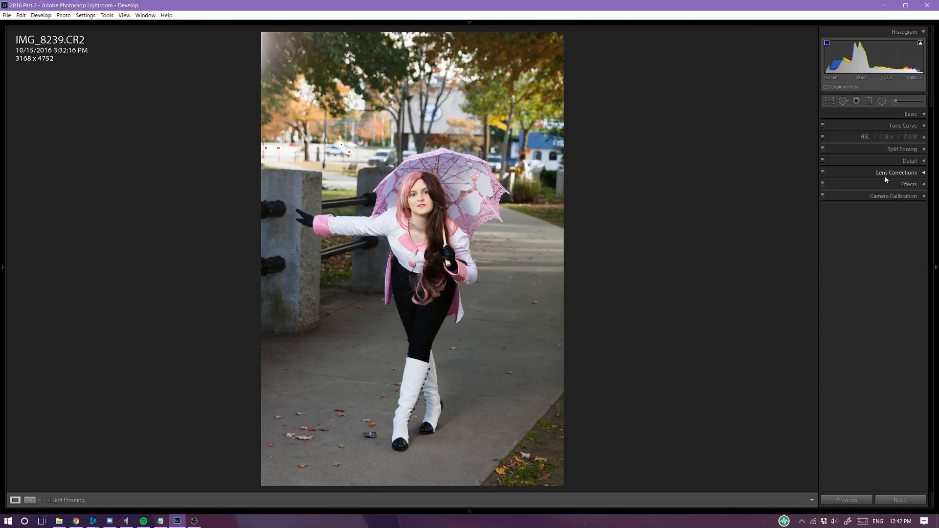
Enable the lens profile corrections and set the purple defringe amount to 5, checking the umbrella's edges.
click(886, 177)
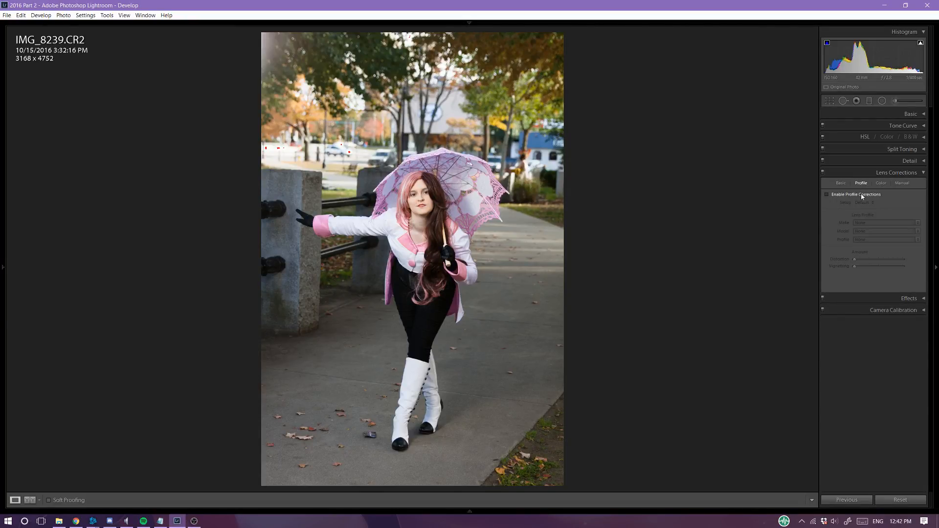
click(862, 196)
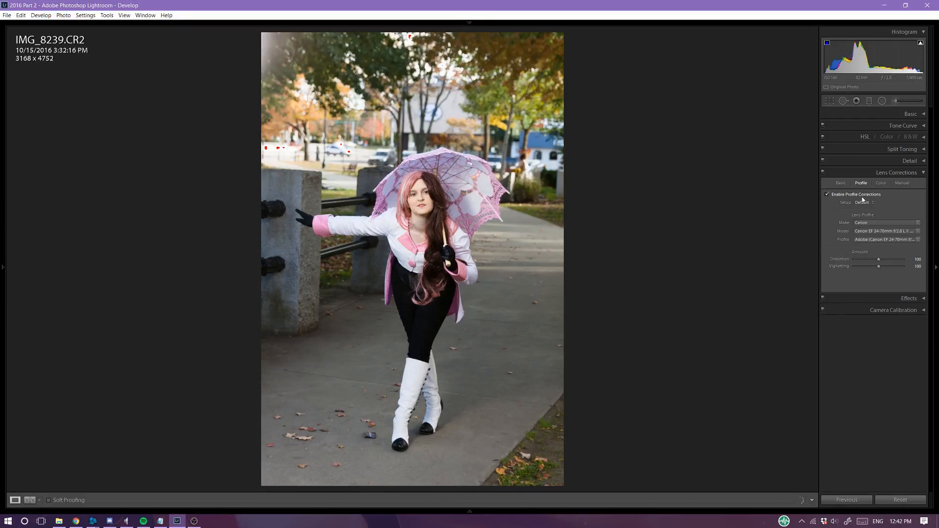
click(881, 183)
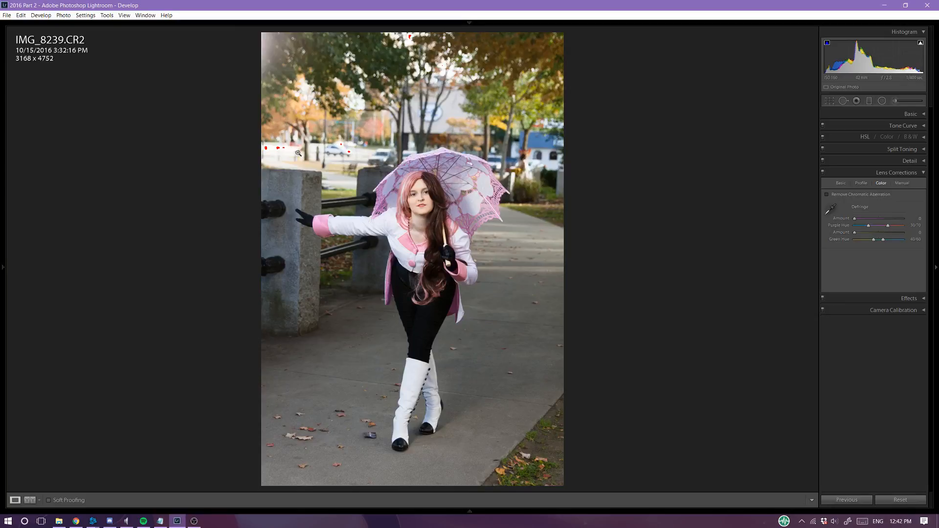
click(316, 148)
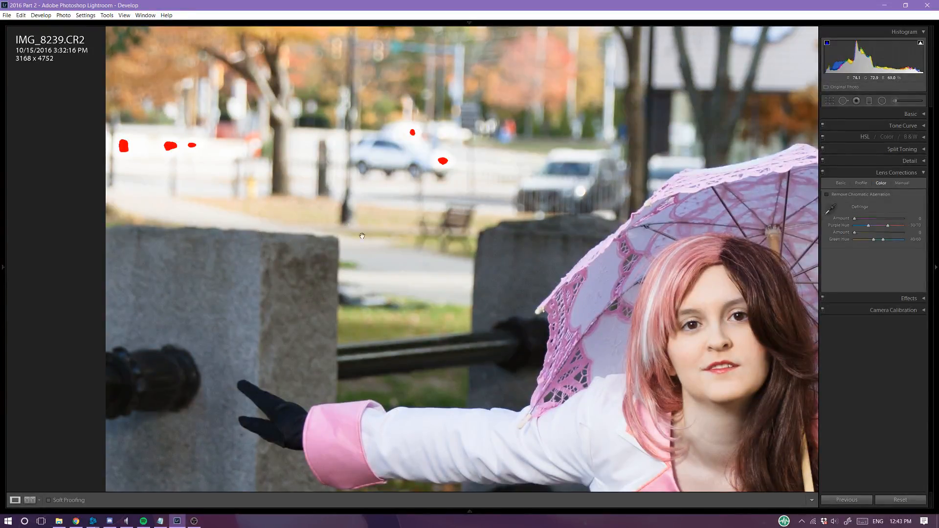
drag(630, 253, 312, 274)
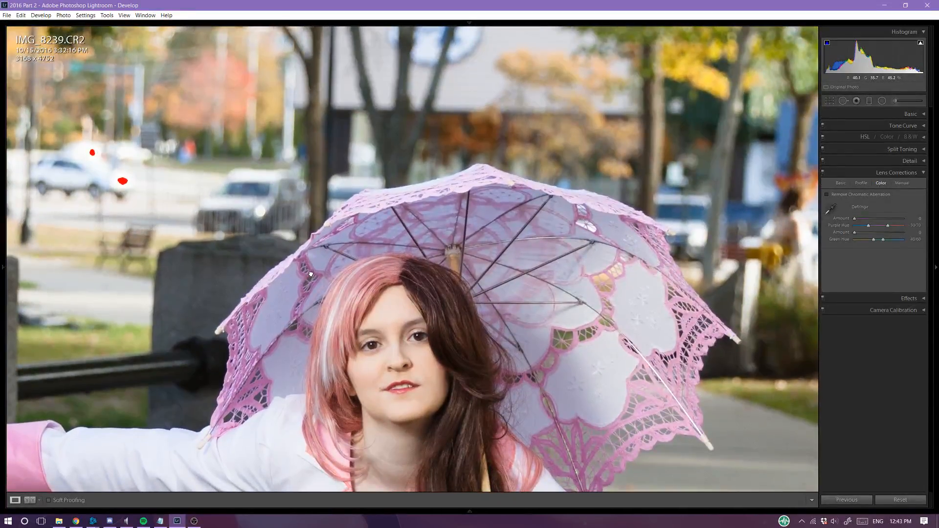
click(312, 275)
click(377, 201)
drag(376, 196, 337, 260)
click(867, 219)
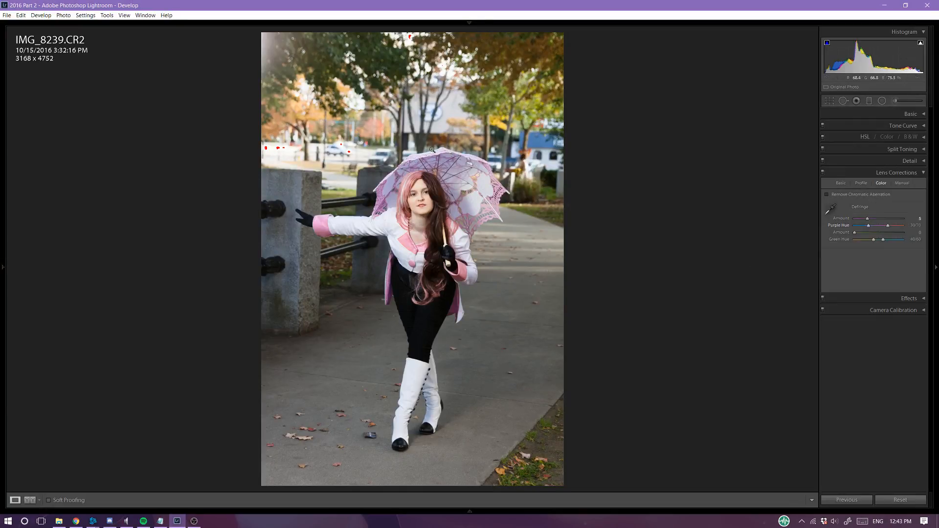
click(422, 149)
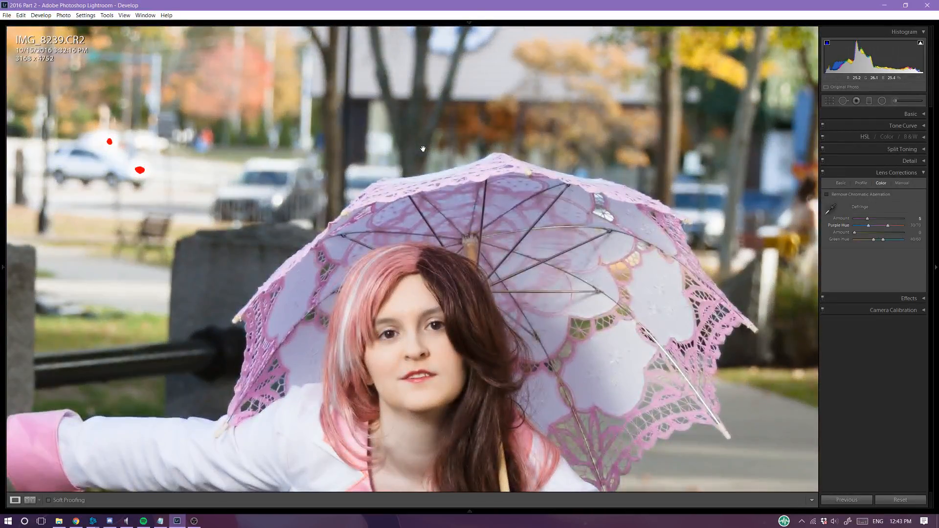
click(423, 149)
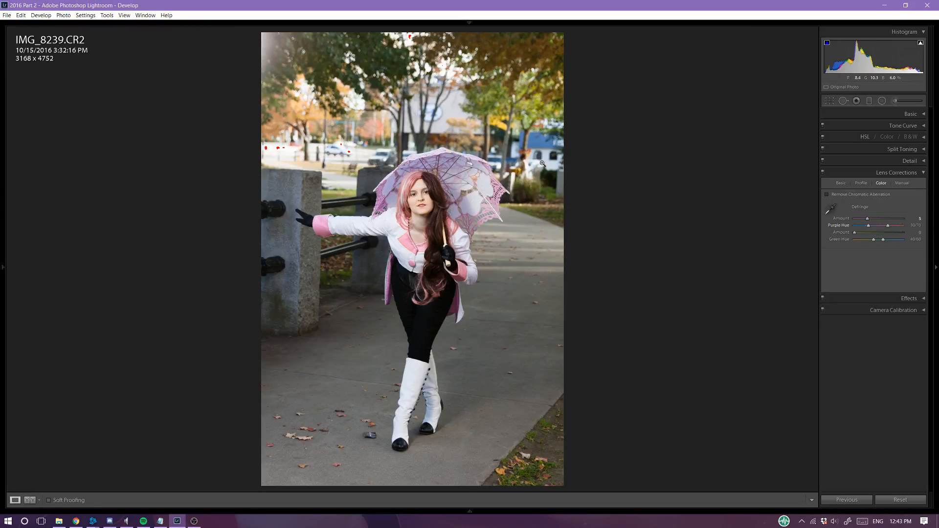
Turn on chromatic aberration removal and check the umbrella's edges up close.
click(836, 196)
click(404, 147)
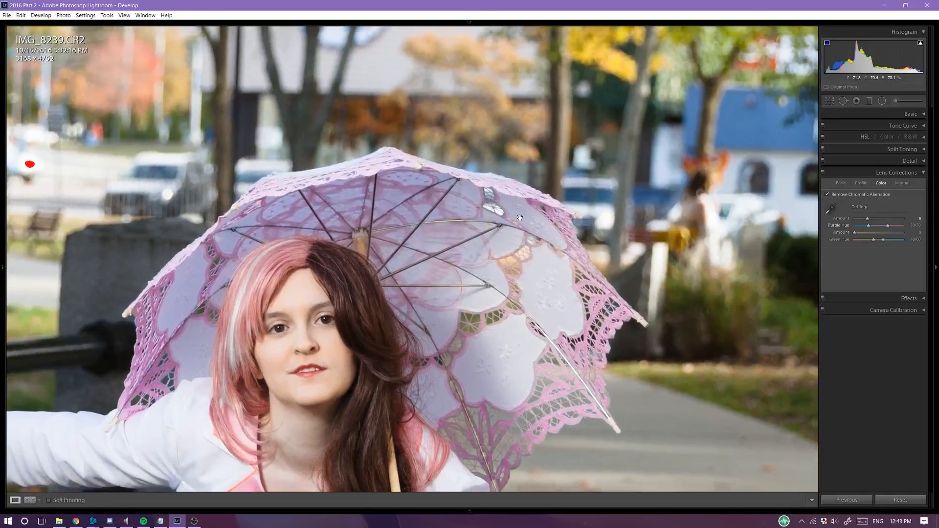
click(520, 217)
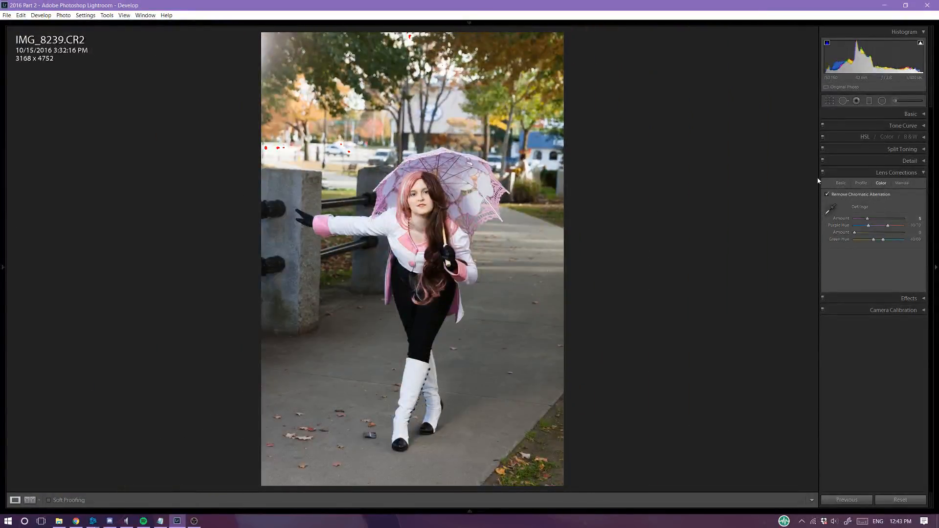
click(868, 177)
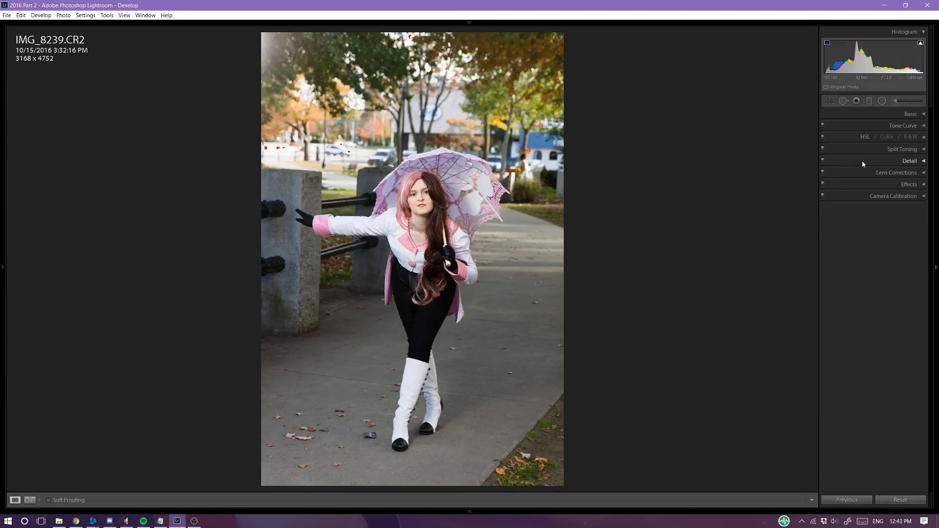
Set the sharpening amount to 76 and the luminance noise reduction to 21.
click(862, 160)
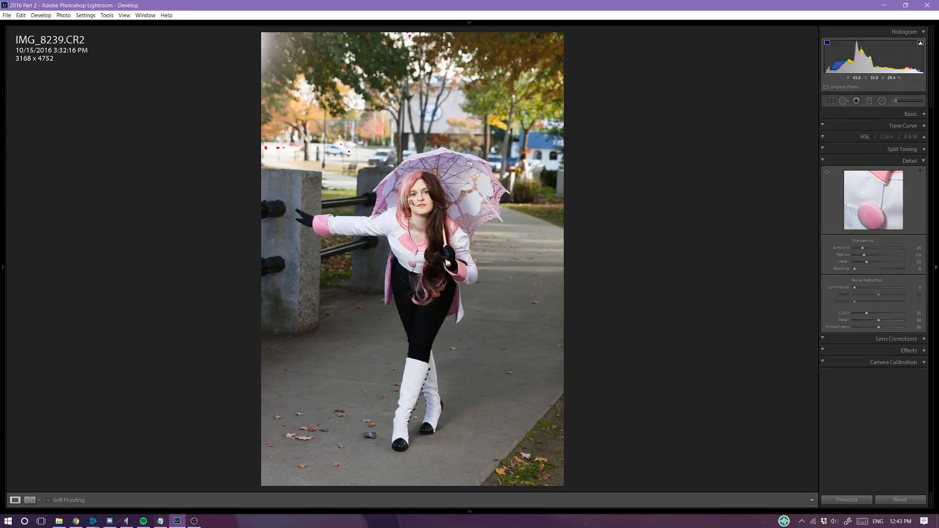
click(410, 202)
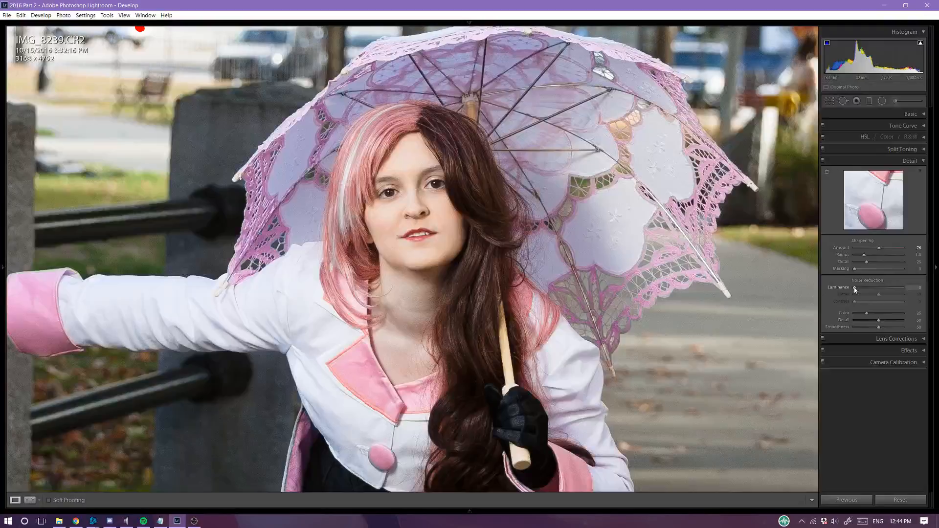
drag(855, 290, 865, 292)
Inspect the hair and costume up close, and switch the photo's info overlay to exposure and lens data.
drag(806, 203, 547, 1)
click(415, 518)
drag(228, 408, 400, 402)
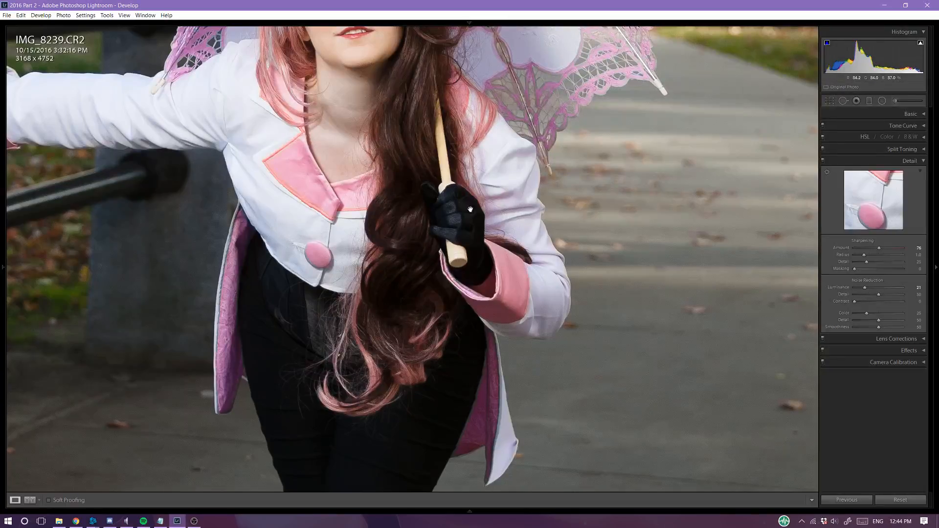
drag(462, 225, 517, 277)
click(533, 297)
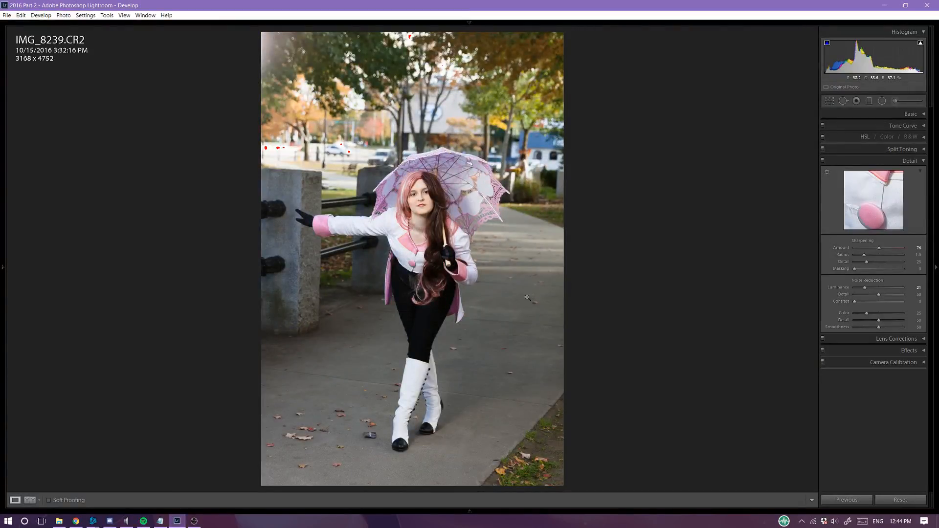
key(i)
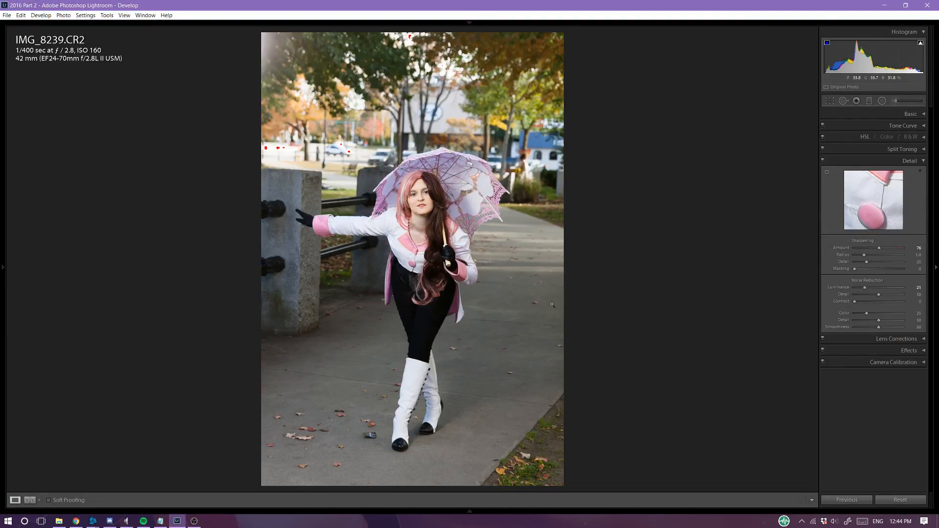
Collapse the Detail and Tone Curve settings and expand the Basic adjustments.
click(874, 164)
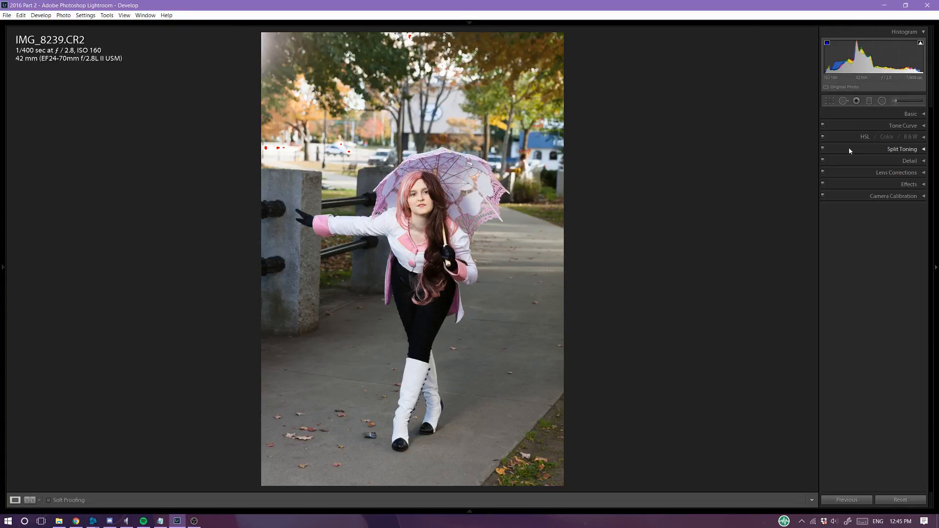
click(852, 128)
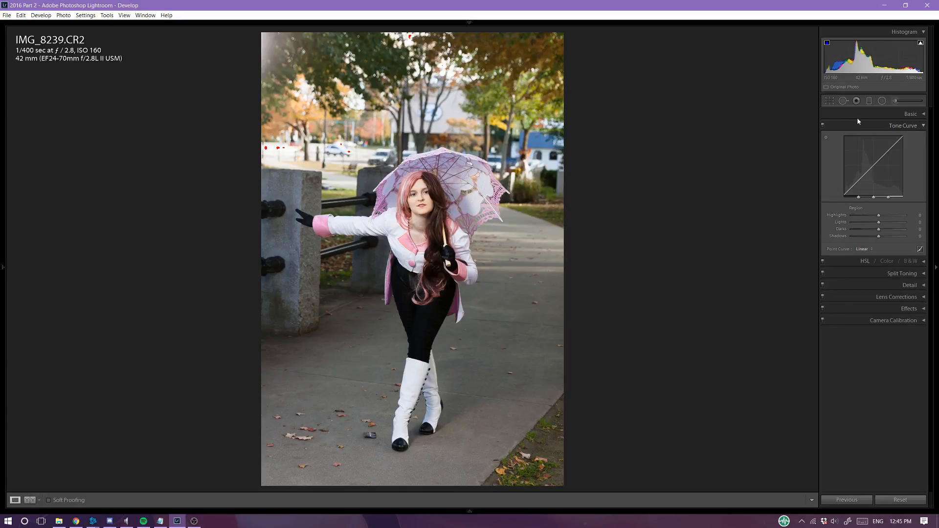
click(856, 114)
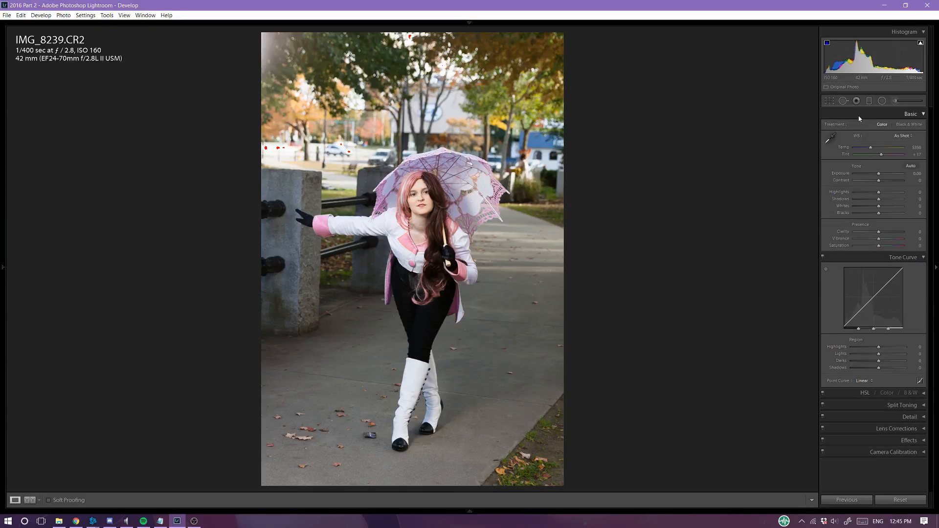
click(877, 258)
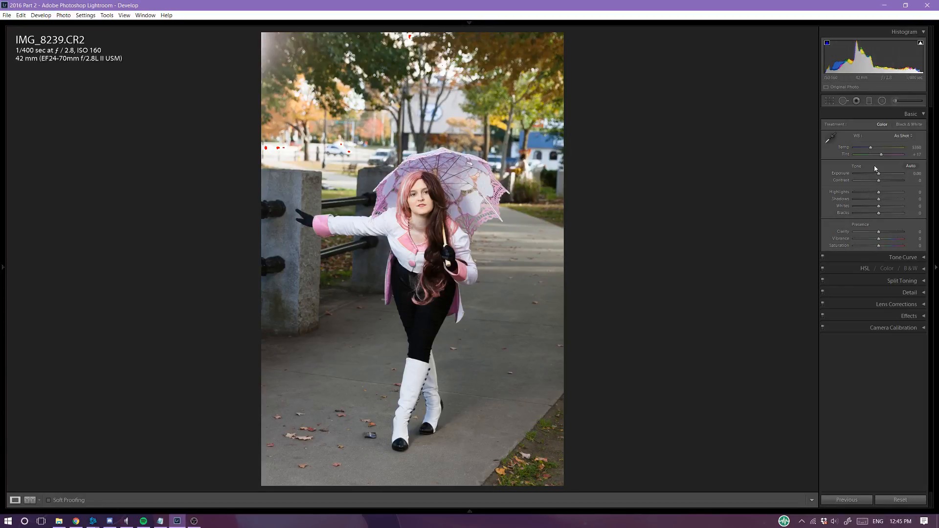
drag(879, 175, 880, 175)
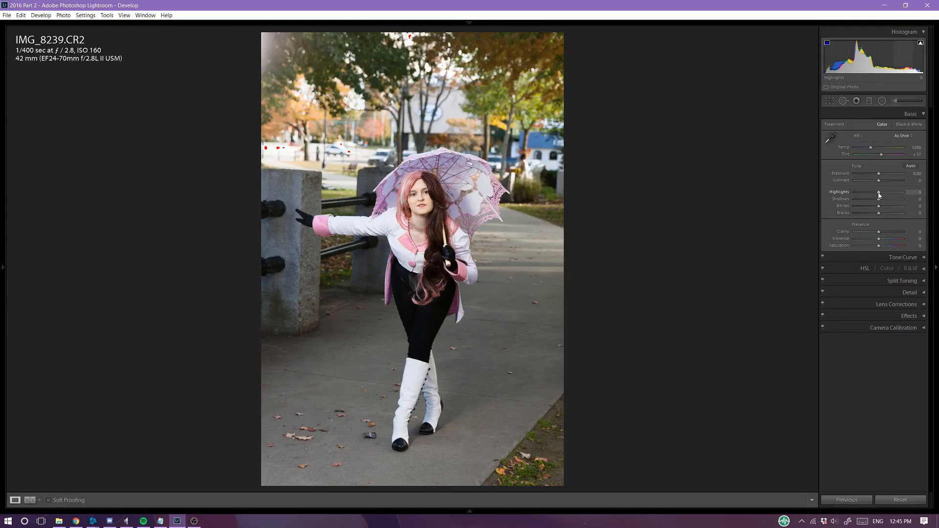
click(862, 257)
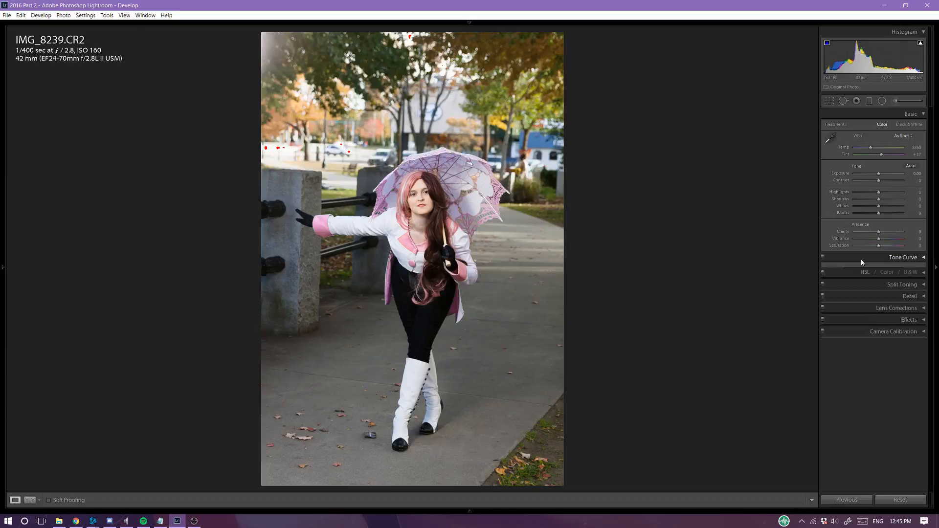
click(863, 258)
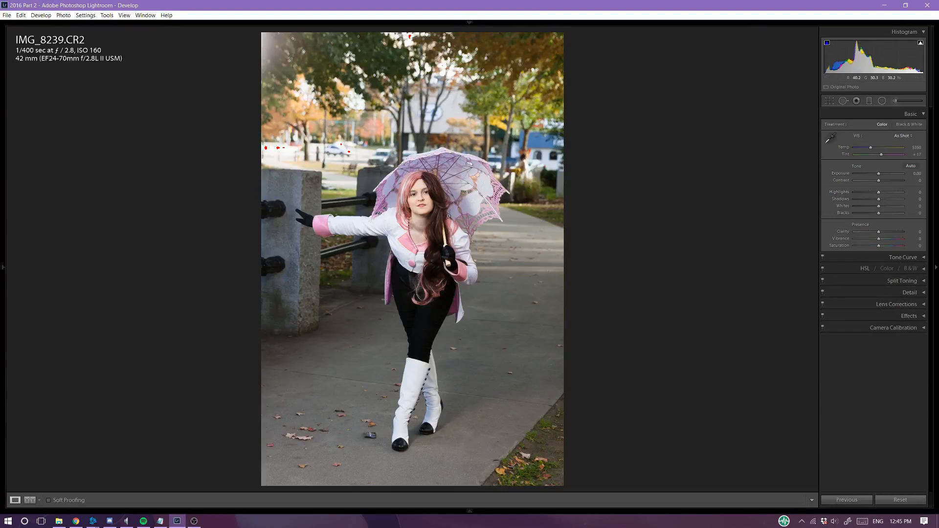
Set the basic highlights to -39 and the shadows to +32 while viewing the face and white jacket up close.
click(429, 196)
drag(464, 229, 607, 142)
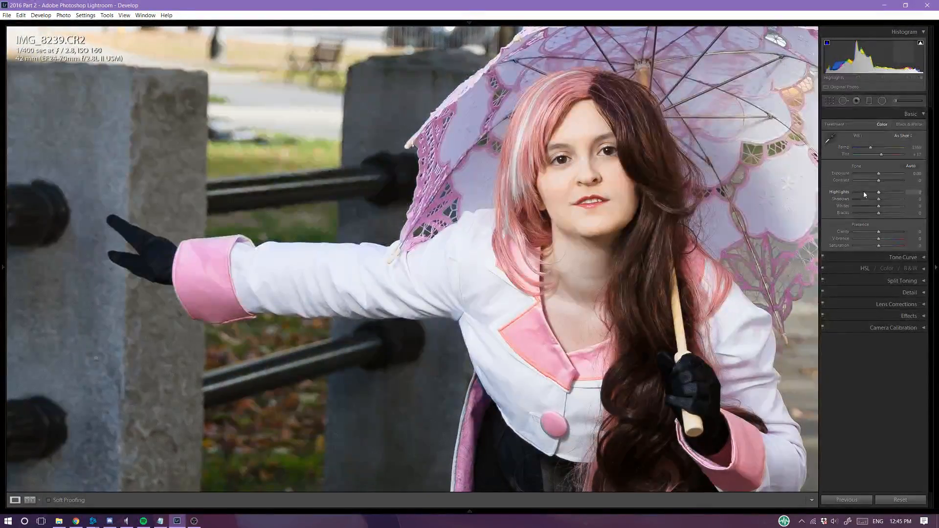
drag(864, 195, 870, 195)
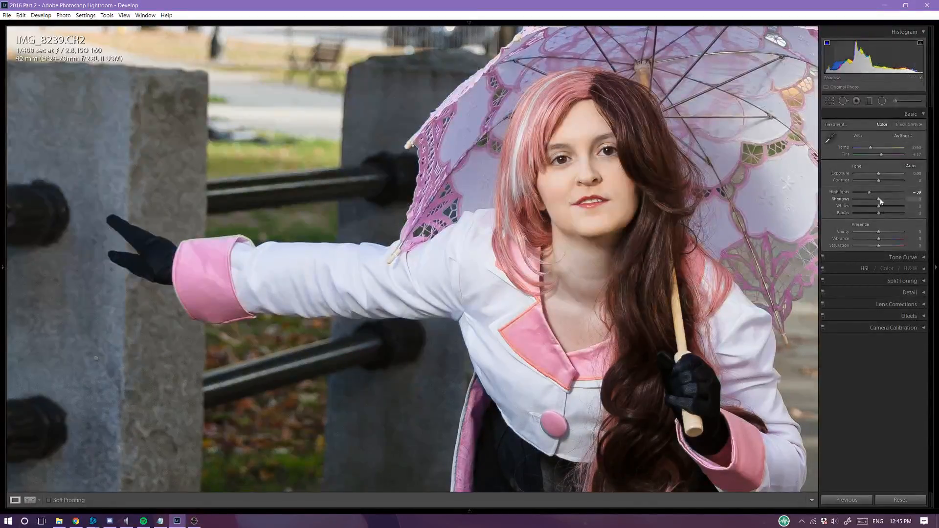
drag(880, 199, 887, 199)
Raise the blacks to +32, checking the detail in the black trousers and long hair up close.
drag(691, 308, 564, 154)
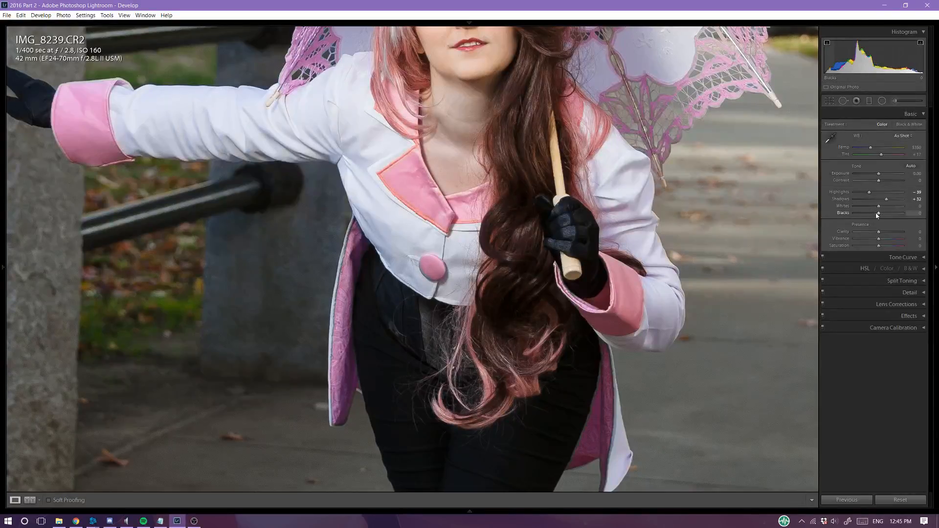
mouse_move(877, 214)
mouse_down()
mouse_move(869, 213)
mouse_move(884, 214)
mouse_up()
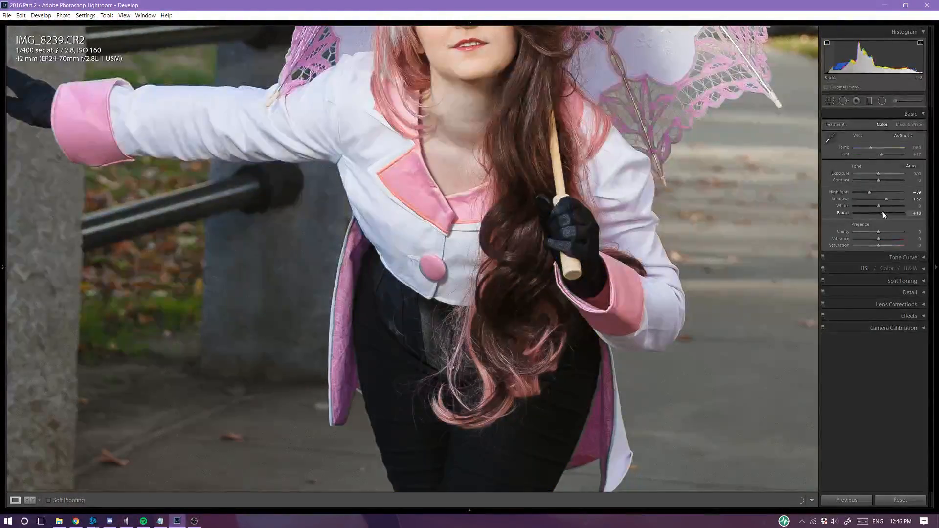
drag(556, 384, 550, 216)
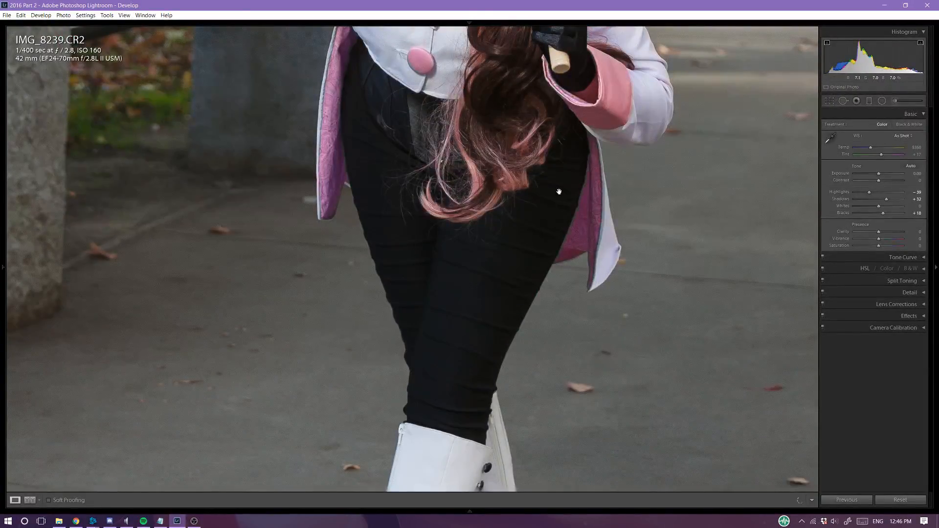
drag(486, 429, 478, 456)
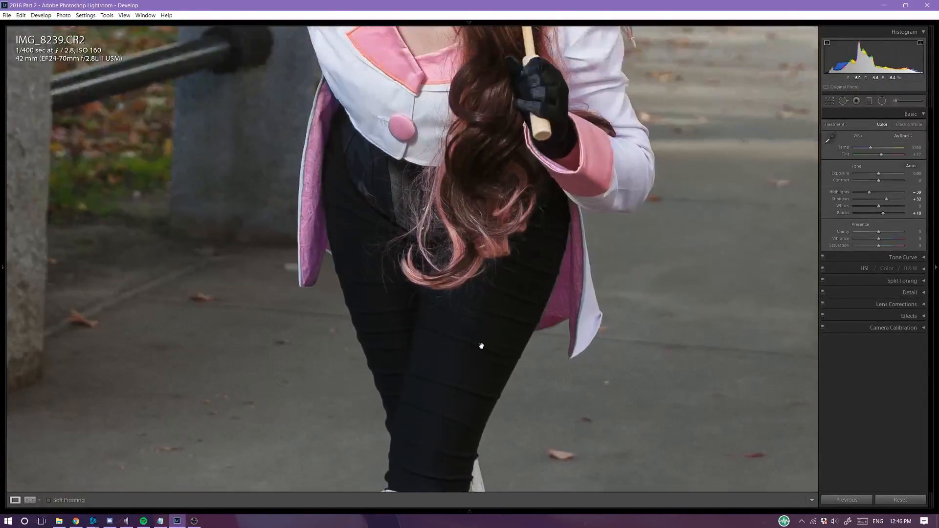
click(482, 347)
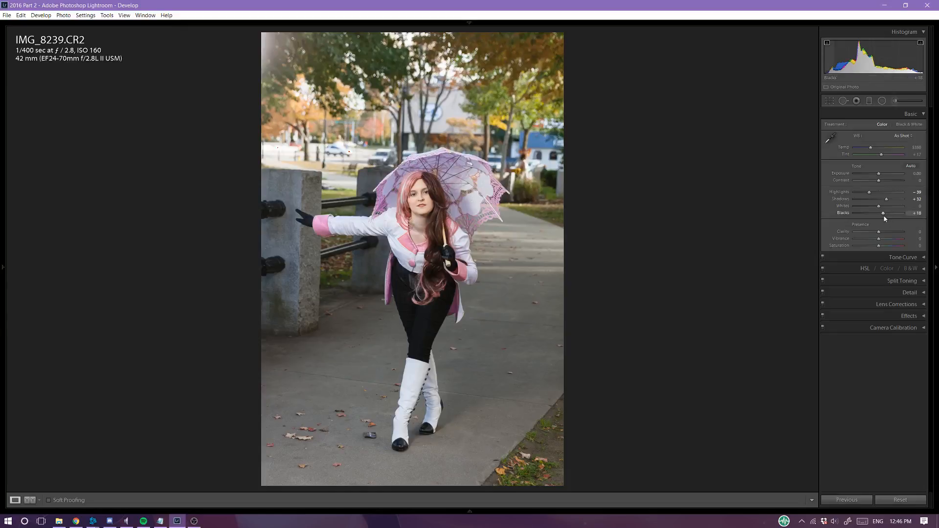
drag(885, 218, 888, 220)
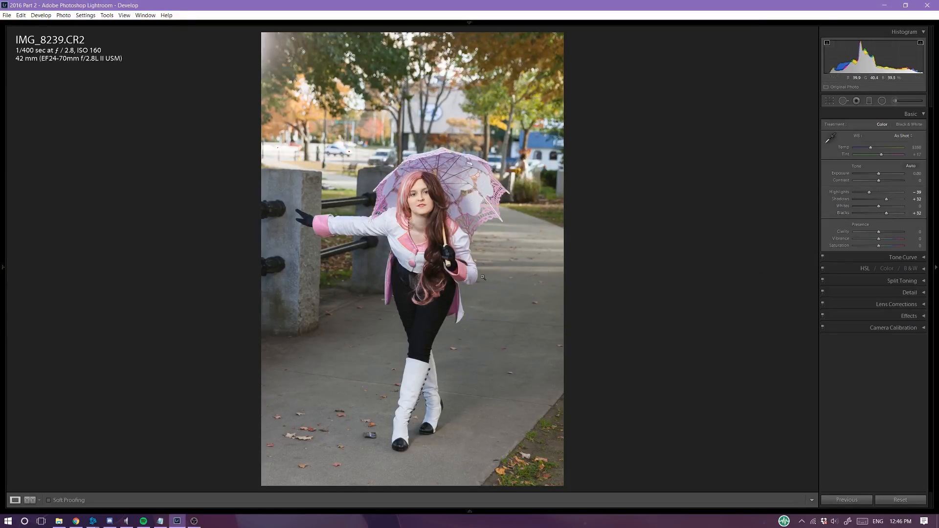
click(411, 277)
drag(482, 322, 441, 258)
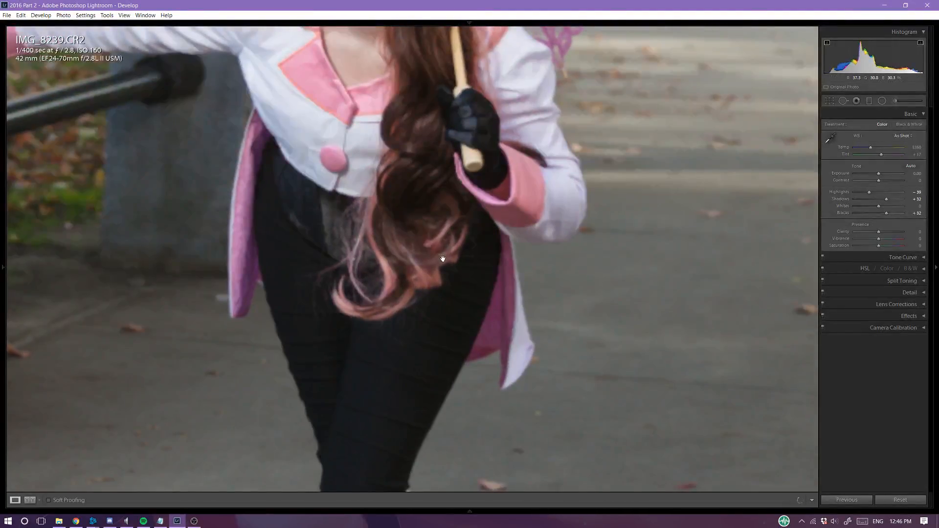
scroll(506, 233, down, 3)
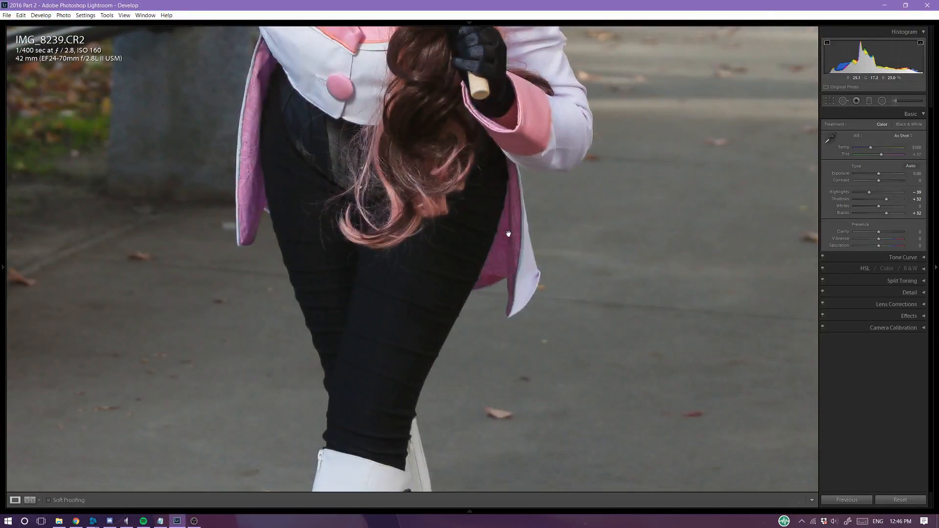
drag(509, 234, 504, 319)
click(517, 278)
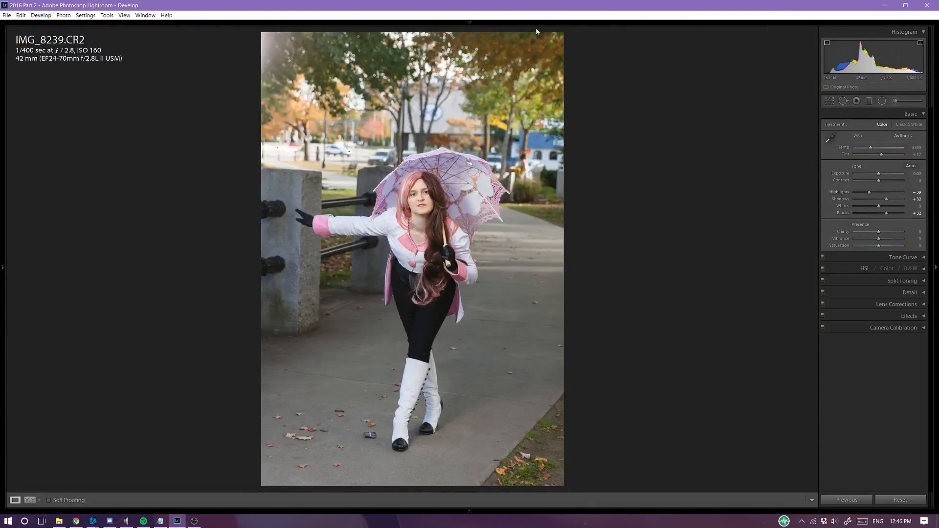
Expand the Tone Curve settings and look through the VSCO Film 00 - Canon presets.
click(850, 255)
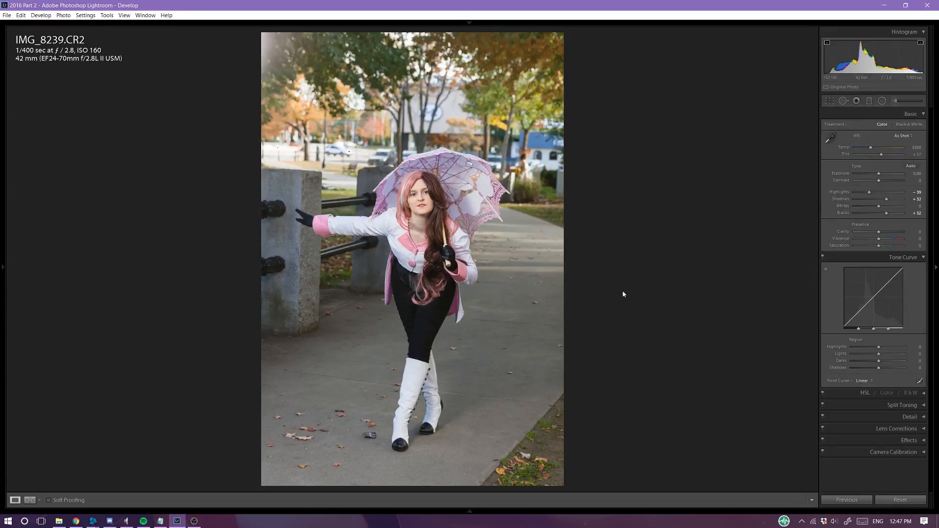
mouse_move(1, 154)
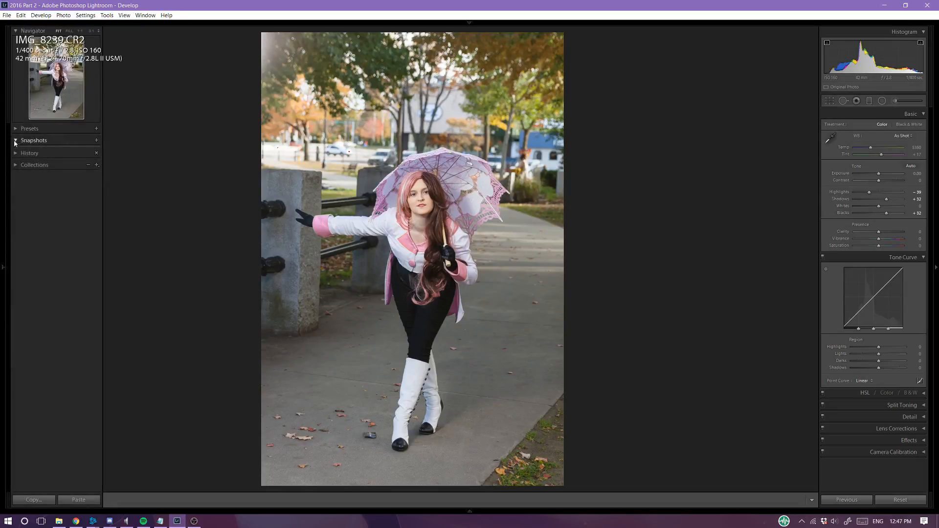
click(54, 126)
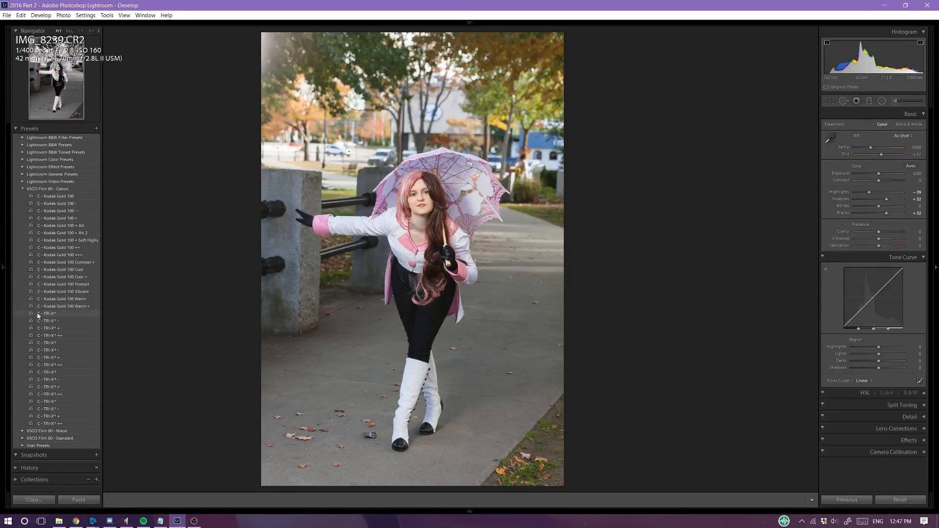
click(35, 130)
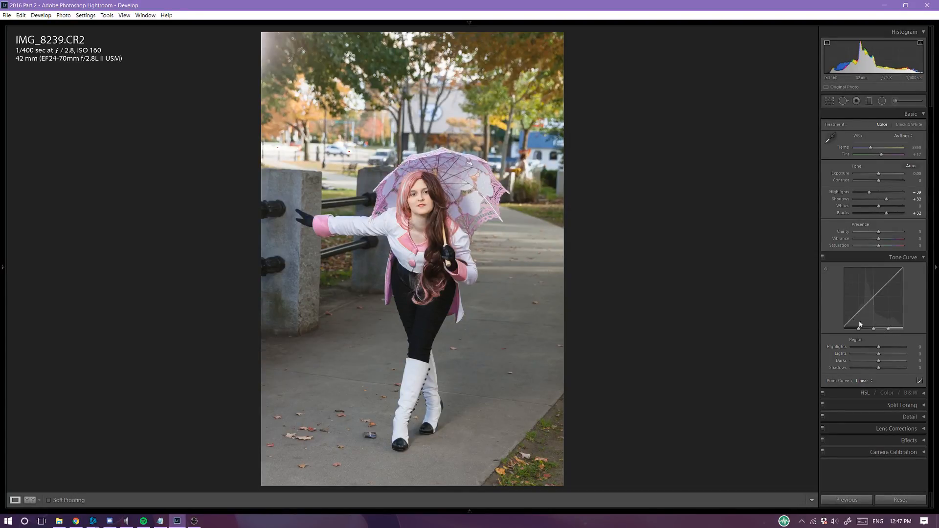
Apply the Gold 100 Warm point curve, compare the photo before and after, and check the face up close.
click(879, 380)
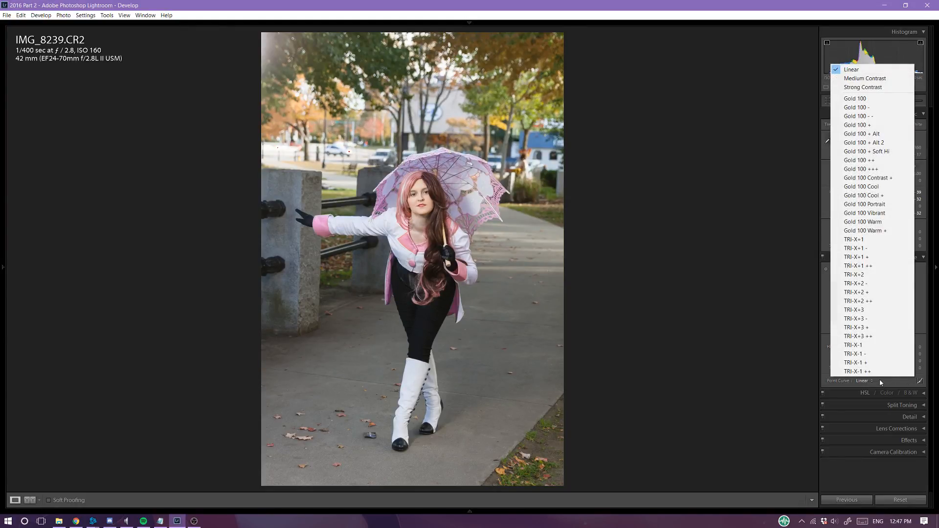
click(852, 222)
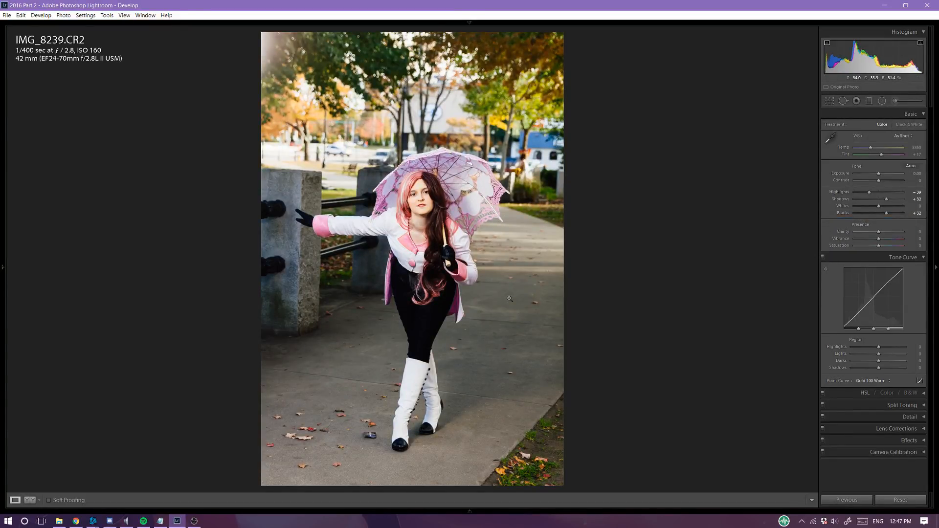
key(y)
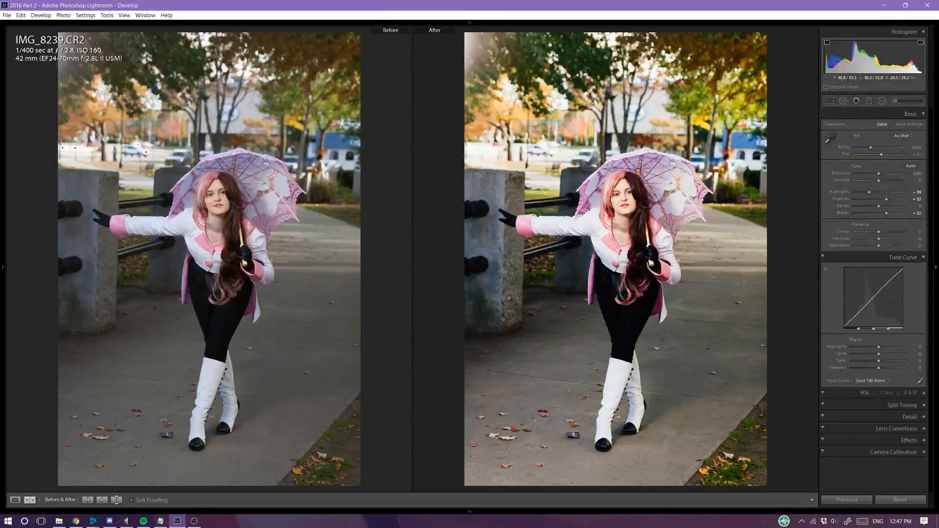
key(y)
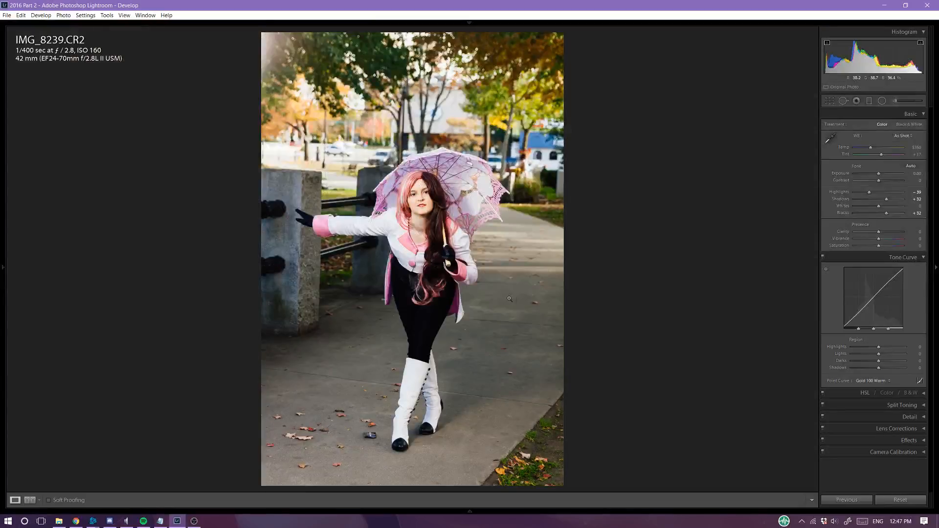
click(426, 203)
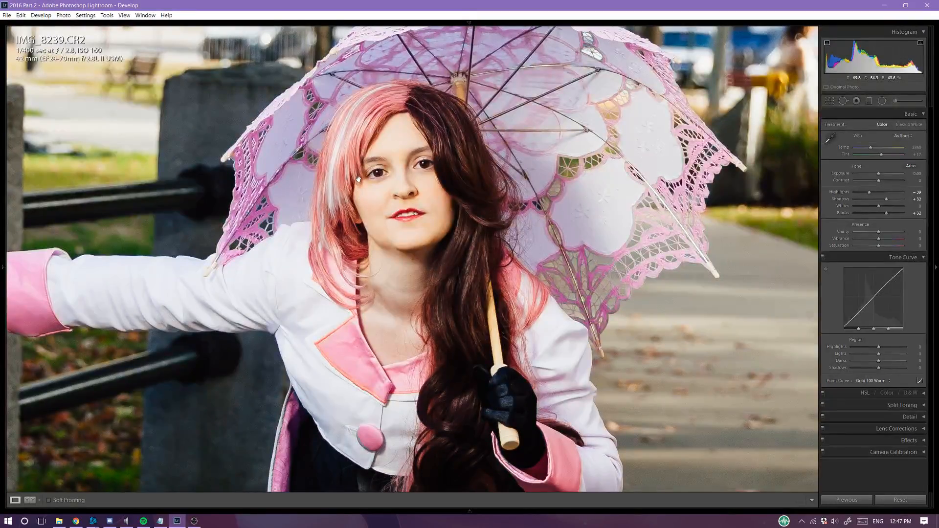
click(394, 198)
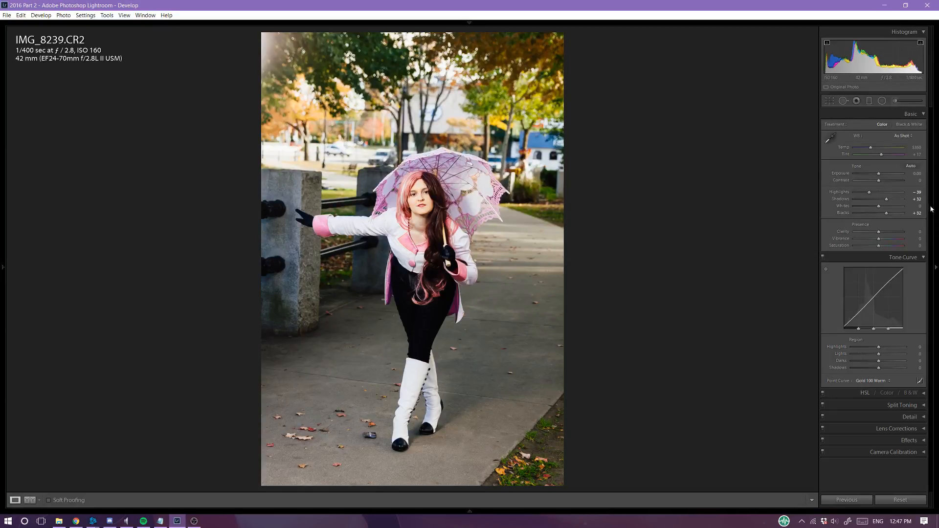
Set the tone curve's highlights to -41, lights to +1 and darks to +13 while viewing the portrait up close.
key(z)
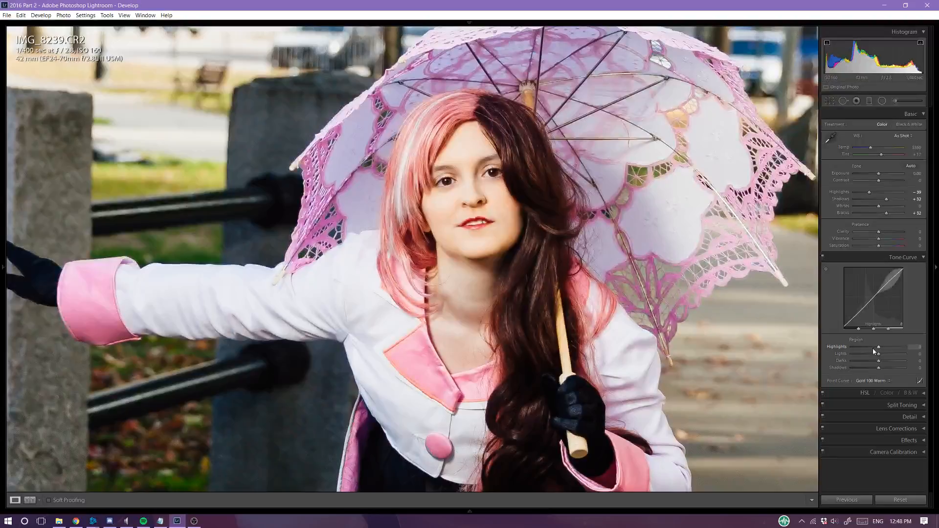
mouse_move(874, 345)
mouse_down()
mouse_move(861, 346)
mouse_move(869, 346)
mouse_up()
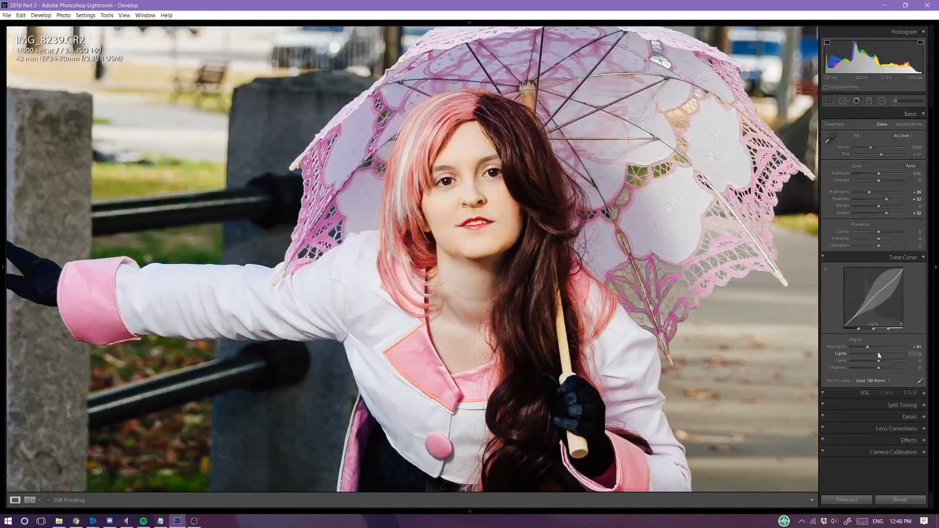
drag(880, 355, 879, 354)
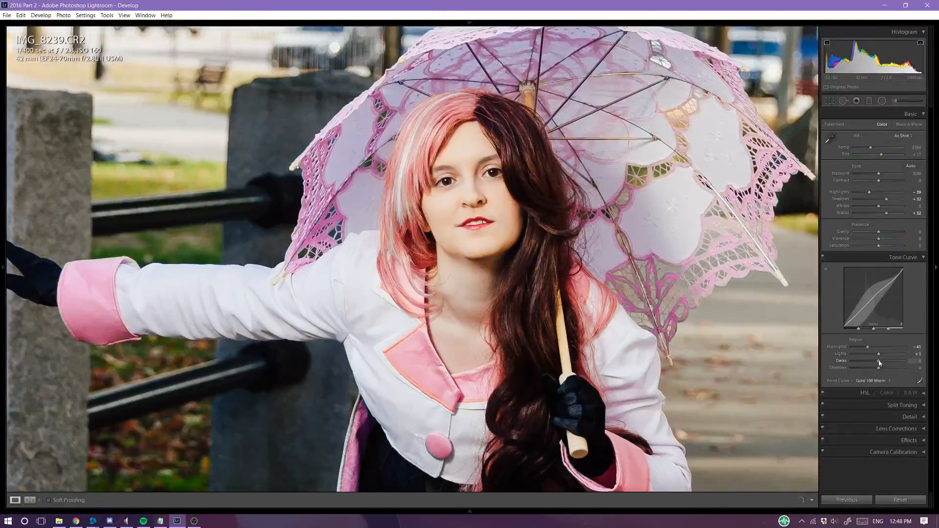
drag(880, 362, 883, 363)
Set the tone curve's shadows to +60, checking the trousers, and compare the whole photo before and after.
drag(581, 387, 479, 101)
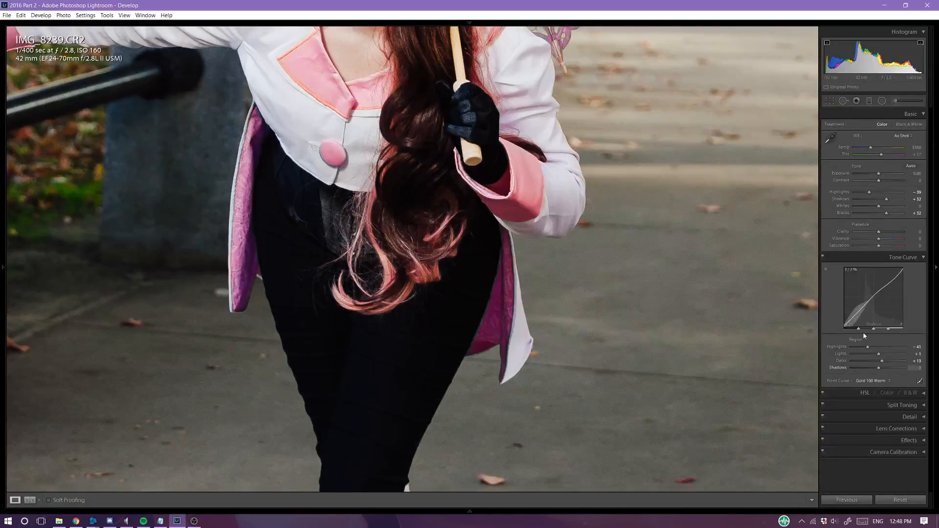
drag(884, 371, 896, 374)
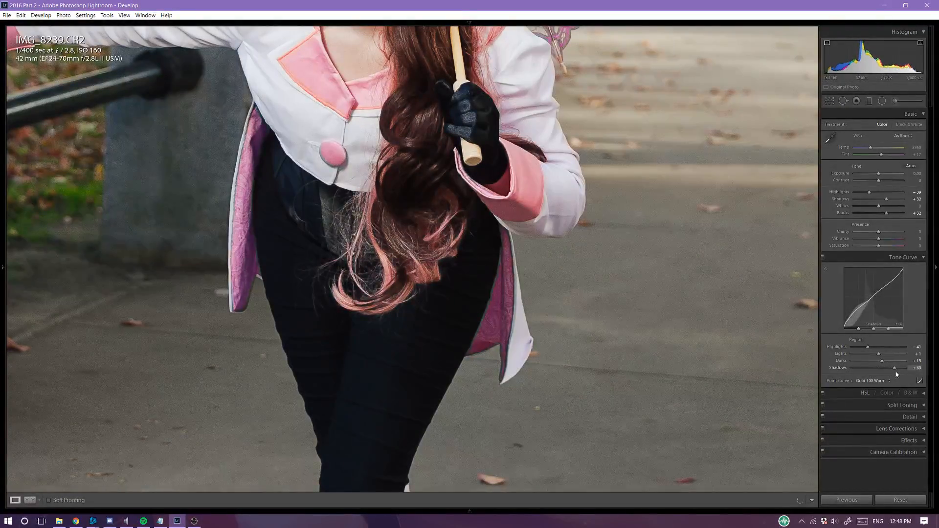
click(365, 150)
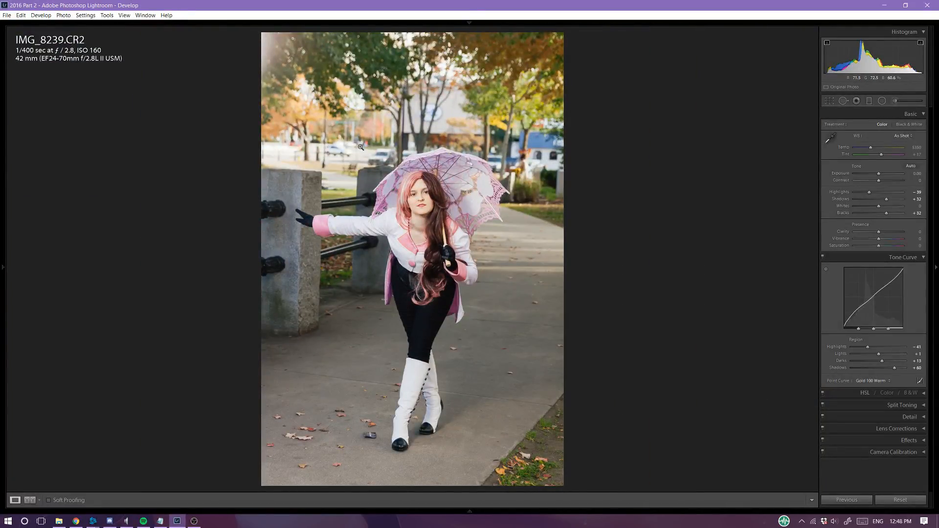
key(y)
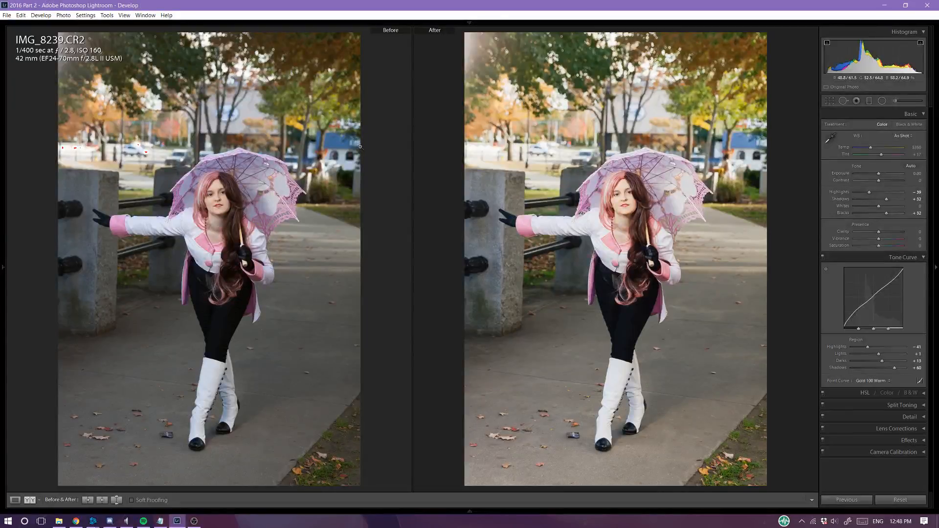
Set the basic contrast to -2 and lower the tone curve's lights to -17.
key(y)
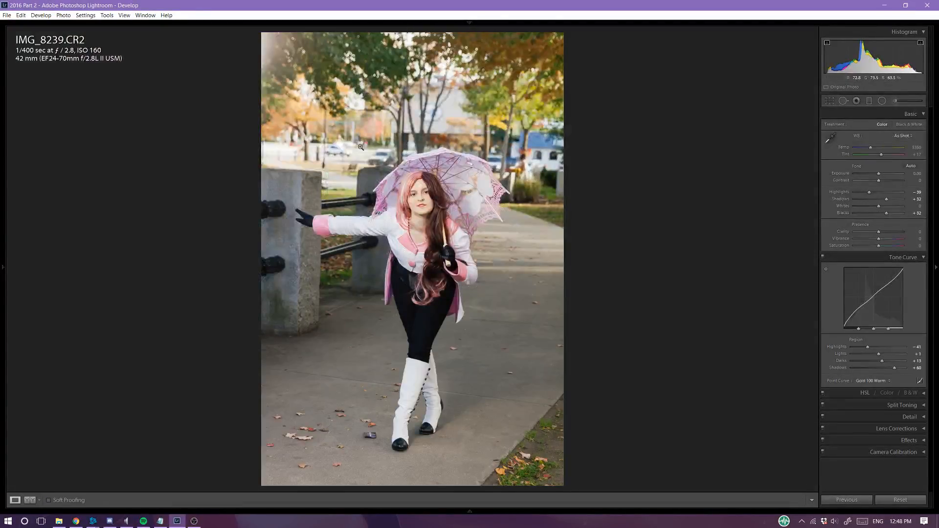
mouse_move(522, 21)
drag(882, 186, 882, 188)
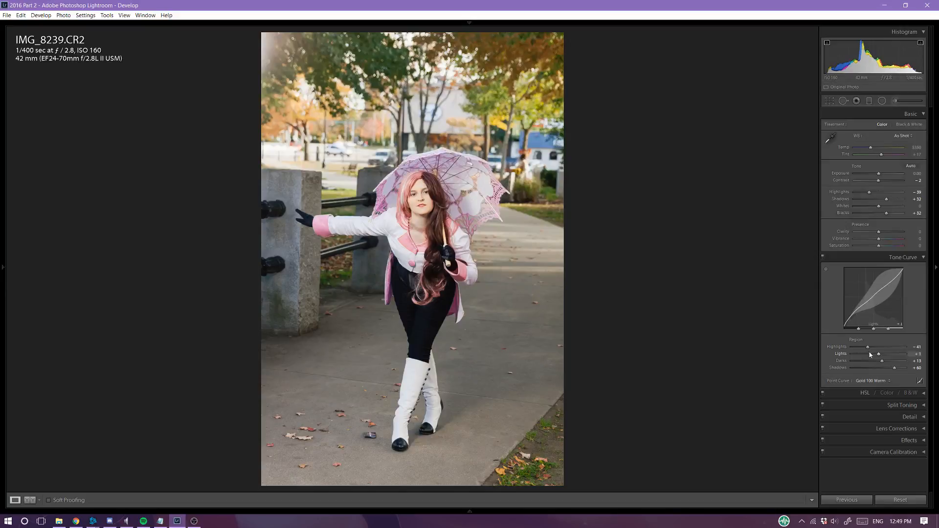
drag(878, 354, 874, 355)
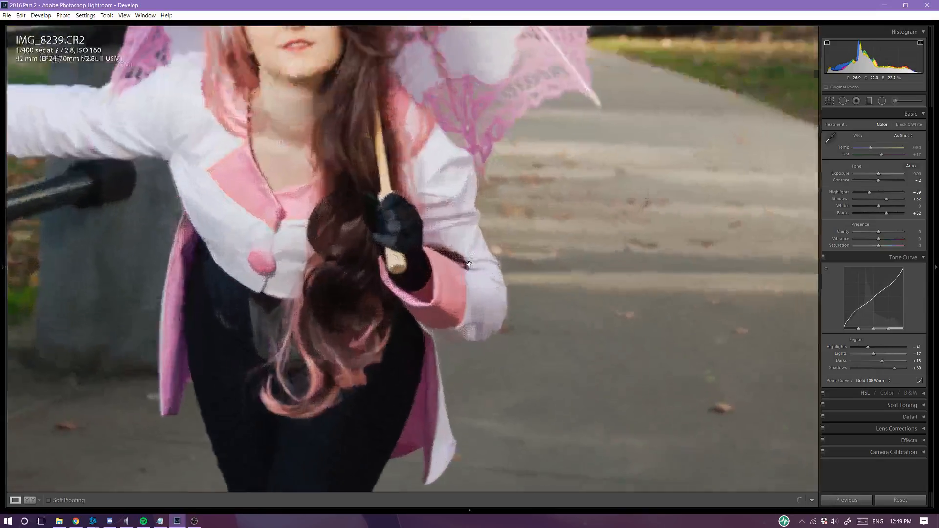
Examine the jacket, trousers and face up close, and compare the whole photo before and after.
click(448, 246)
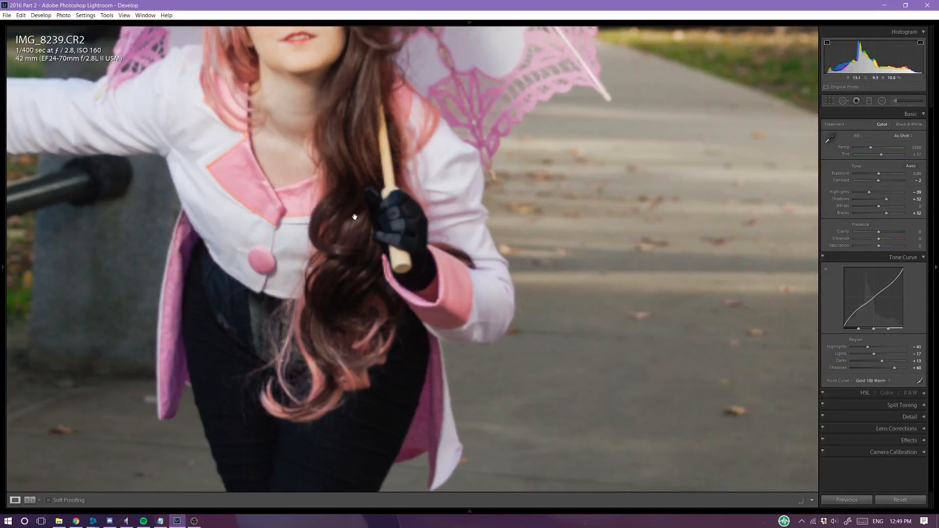
drag(389, 301, 406, 153)
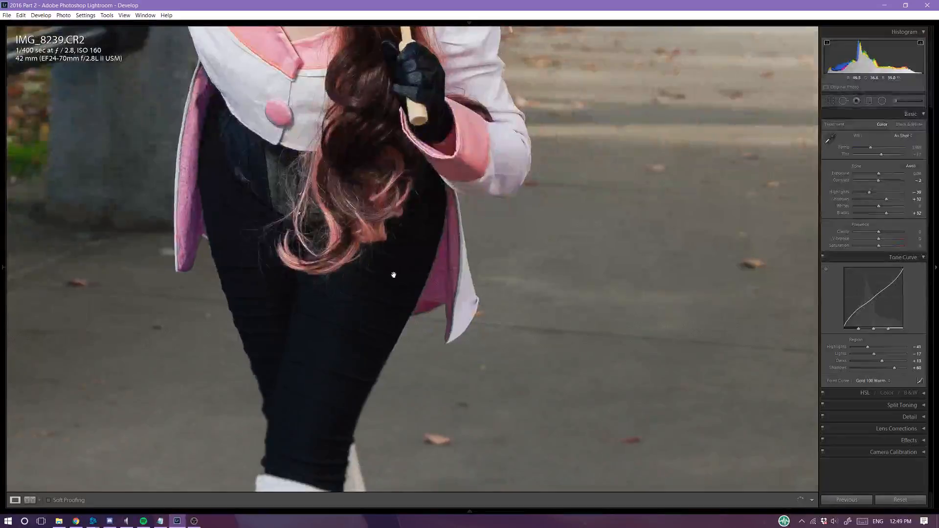
drag(387, 302, 395, 268)
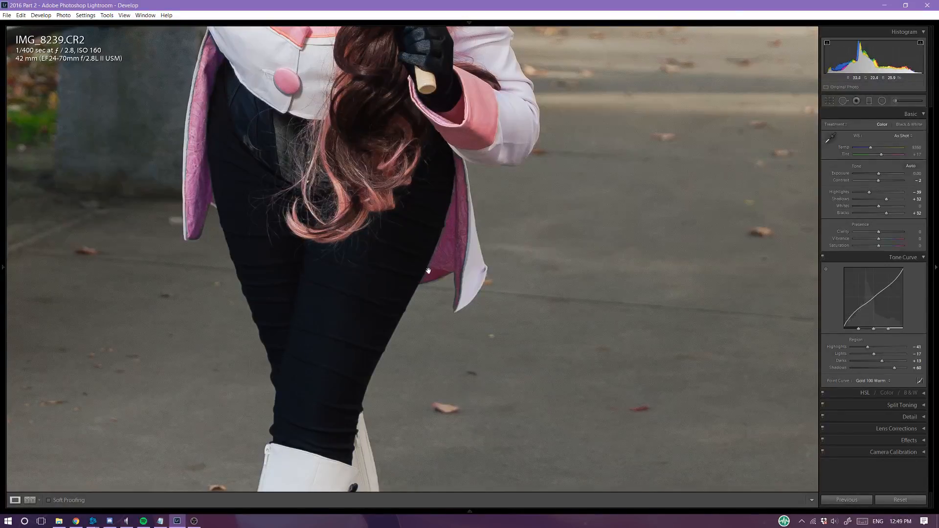
drag(269, 232, 583, 430)
click(504, 164)
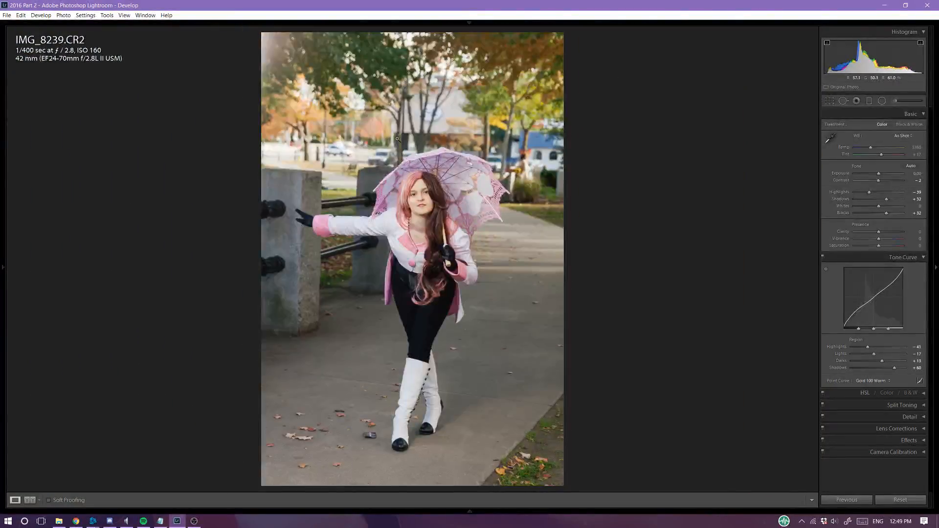
click(428, 185)
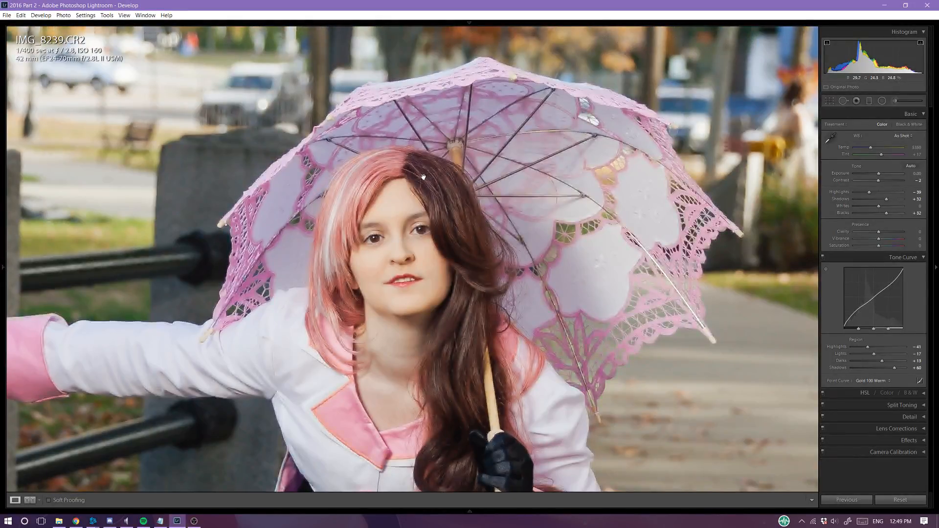
drag(421, 180, 521, 200)
click(520, 200)
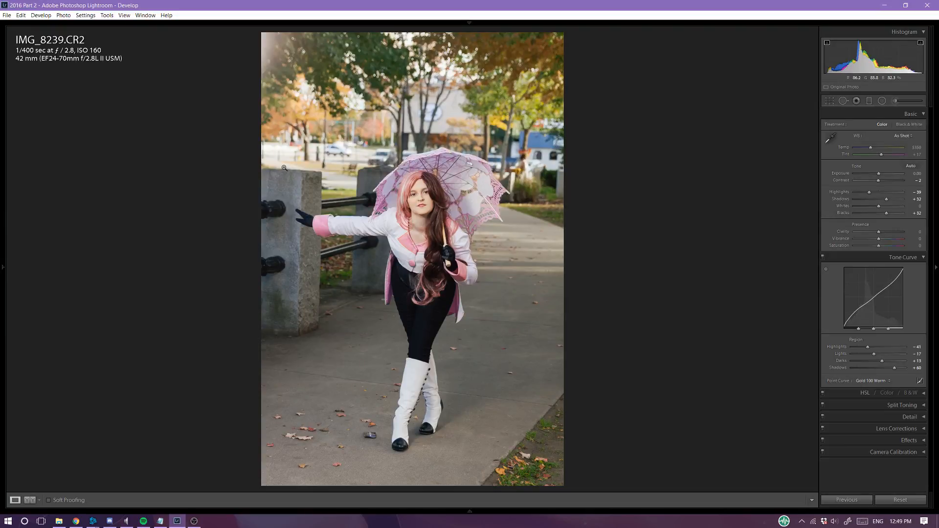
key(y)
key(7)
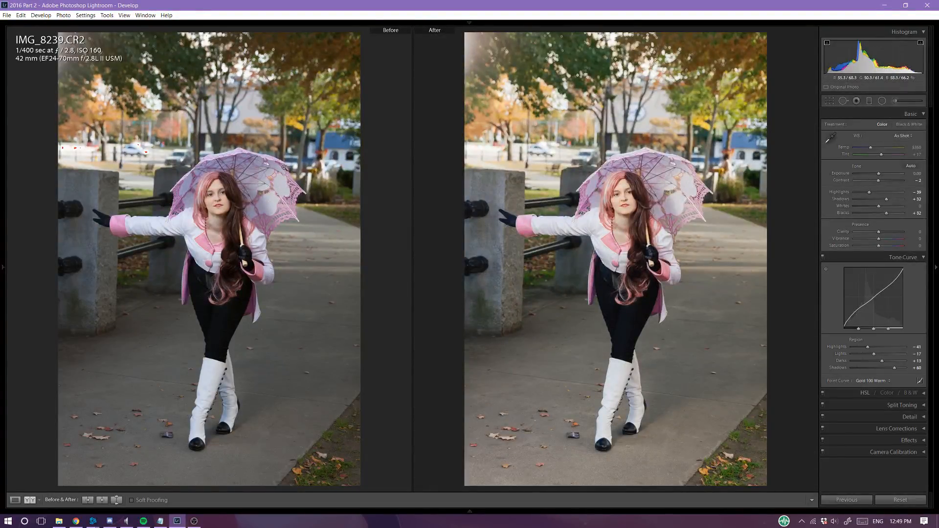
key(7)
key(y)
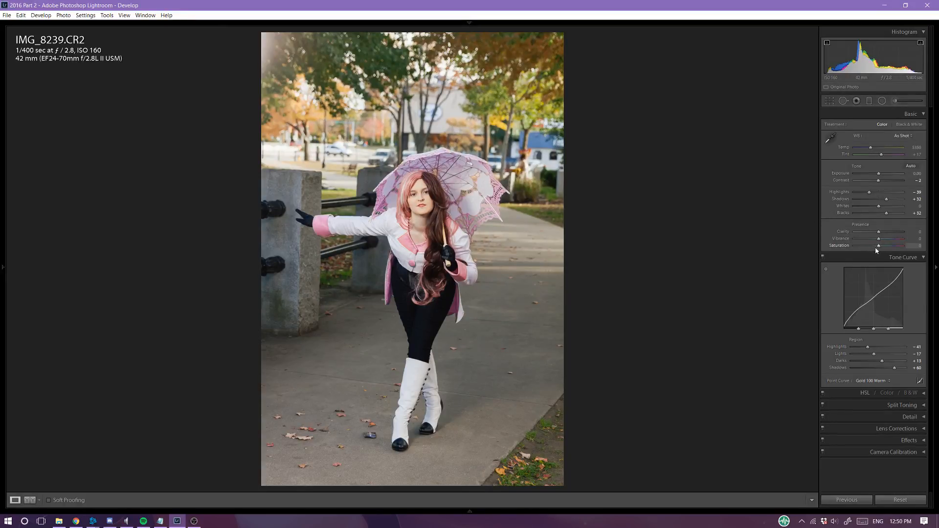
Set the vibrance to +56, saturation to -27 and clarity to -15, checking the face up close.
drag(876, 247, 893, 250)
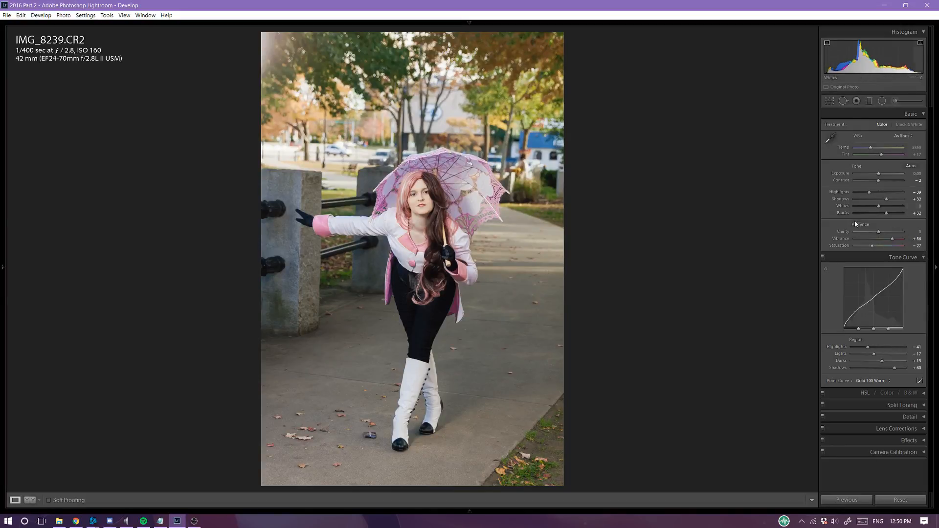
drag(878, 235, 874, 238)
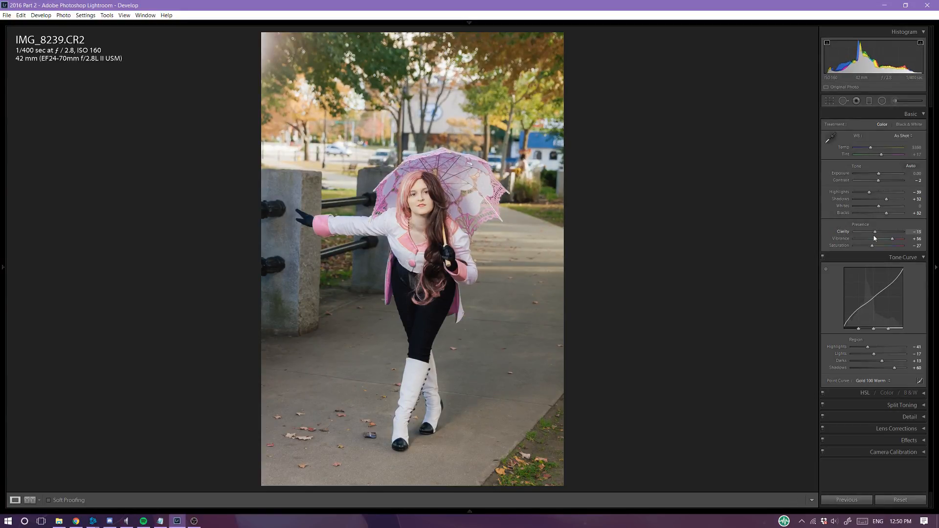
click(419, 175)
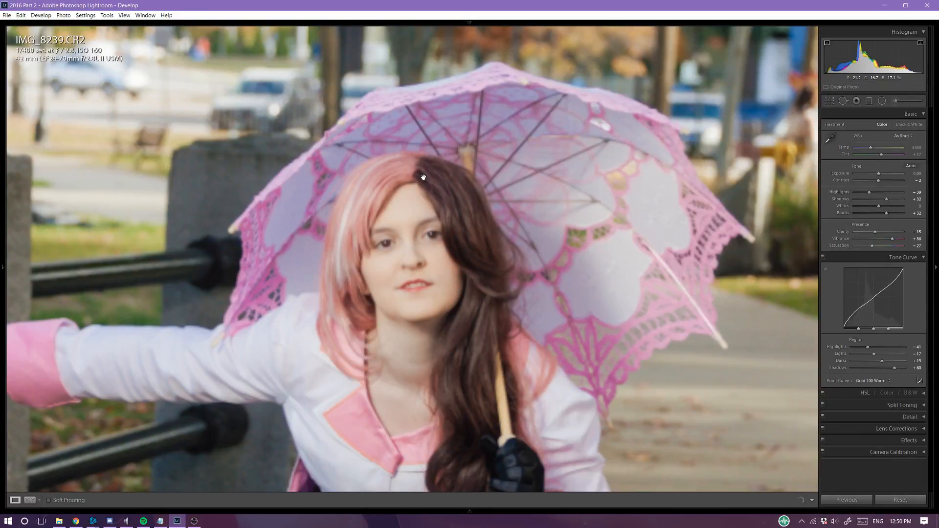
click(535, 197)
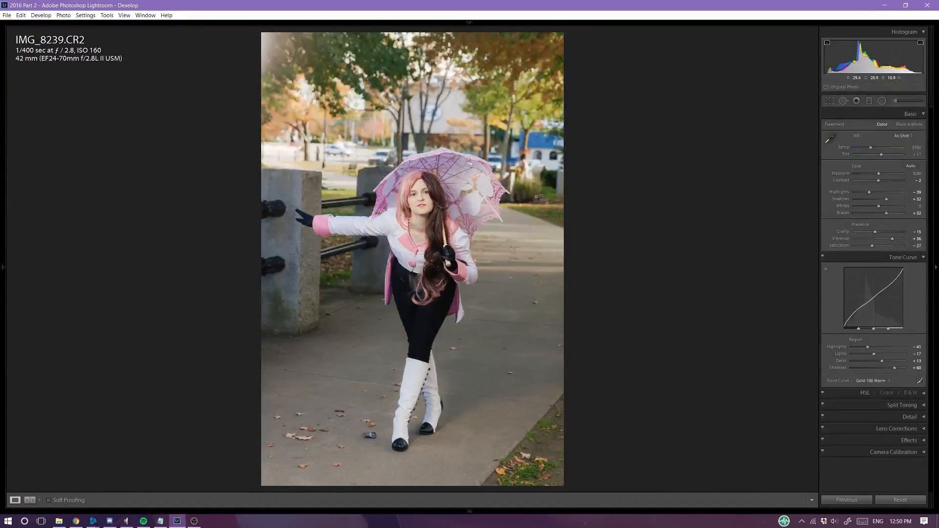
Rotate the photo to an angle of -3.71 with Crop & Straighten and apply the crop.
click(831, 100)
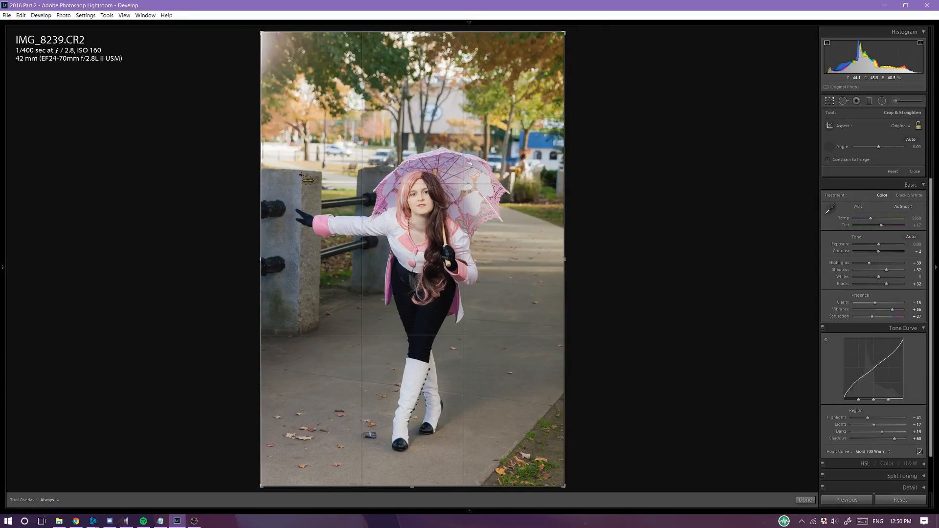
drag(302, 175, 263, 172)
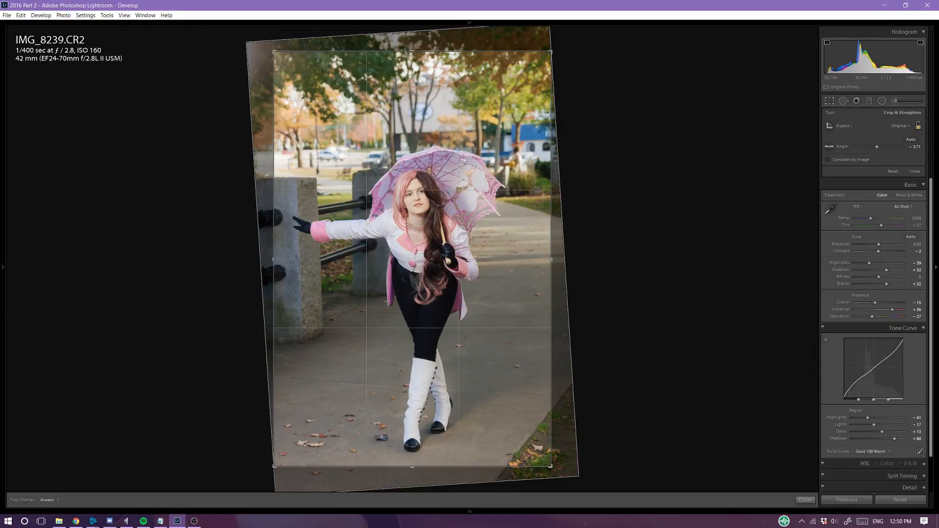
key(Return)
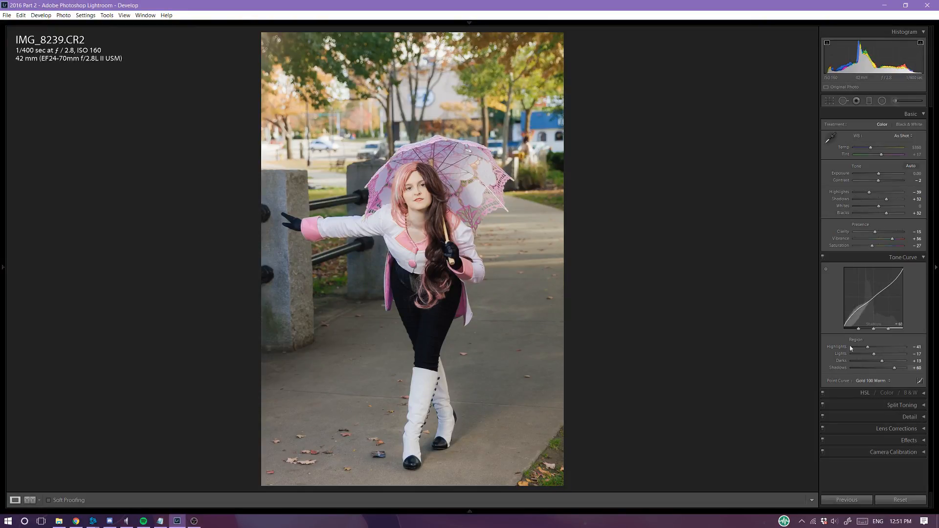
Set the purple luminance to -10 and raise the purple saturation in the HSL adjustments.
click(852, 258)
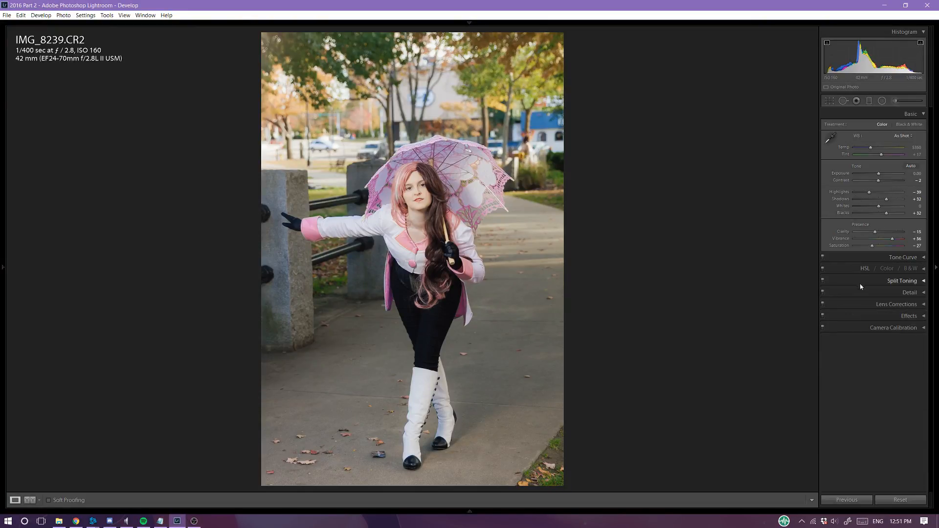
click(861, 286)
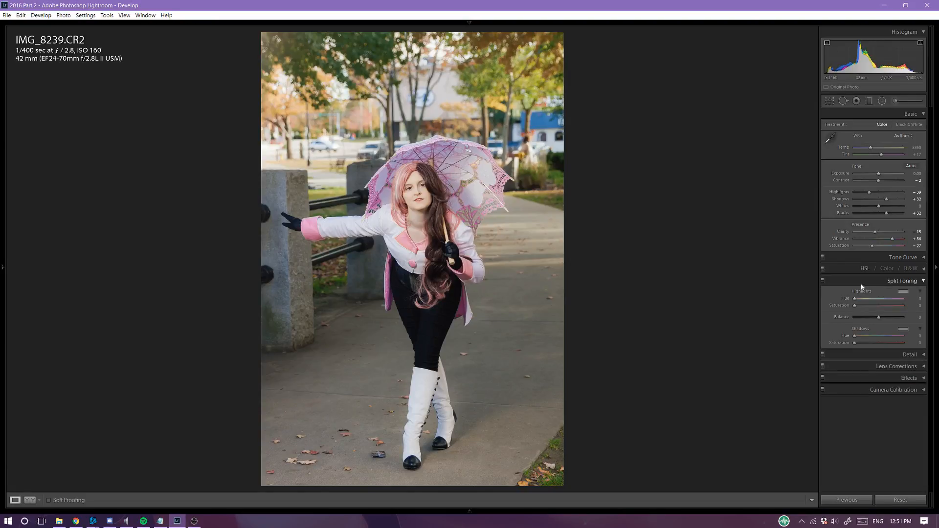
click(862, 283)
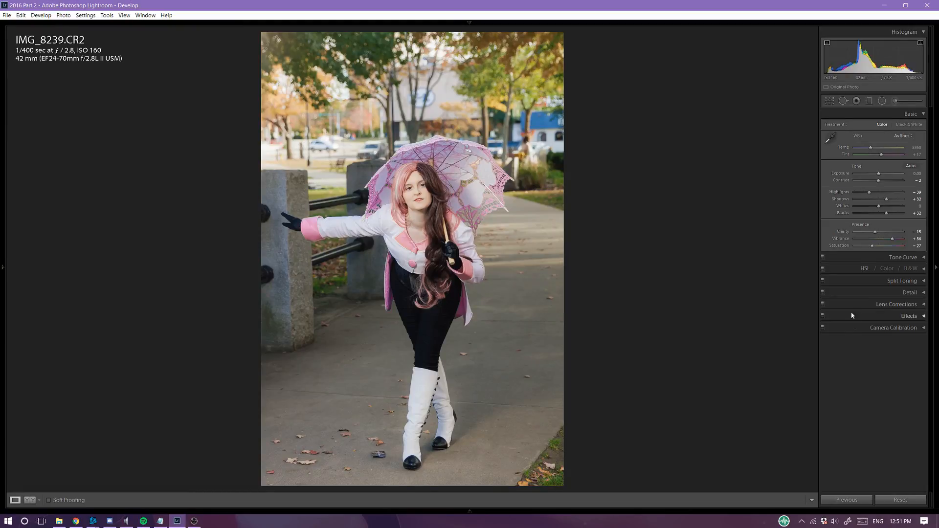
click(854, 271)
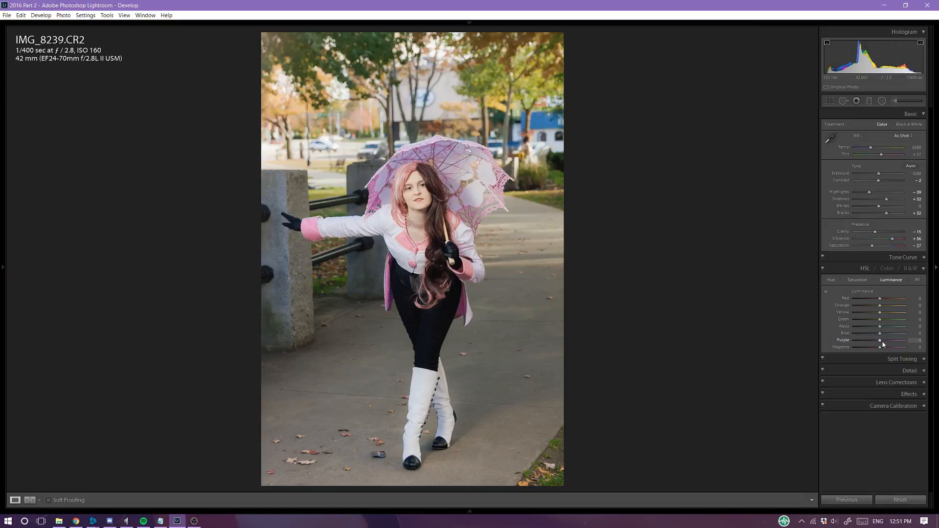
mouse_move(884, 342)
mouse_down()
mouse_move(866, 343)
mouse_move(877, 344)
mouse_up()
click(858, 280)
drag(879, 341, 888, 346)
Raise the red saturation slightly and set the red luminance to -23, checking the face up close.
drag(879, 298, 884, 300)
click(884, 281)
drag(877, 299, 876, 305)
click(407, 167)
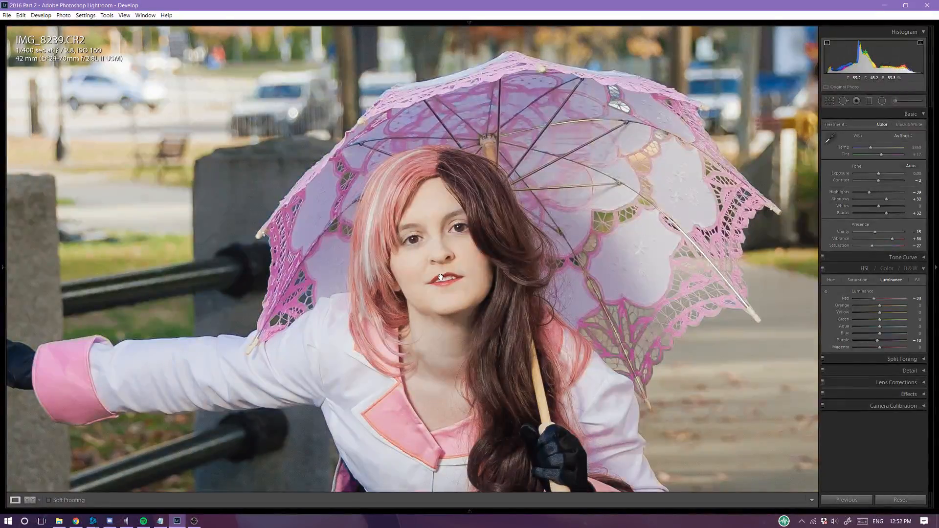
key(y)
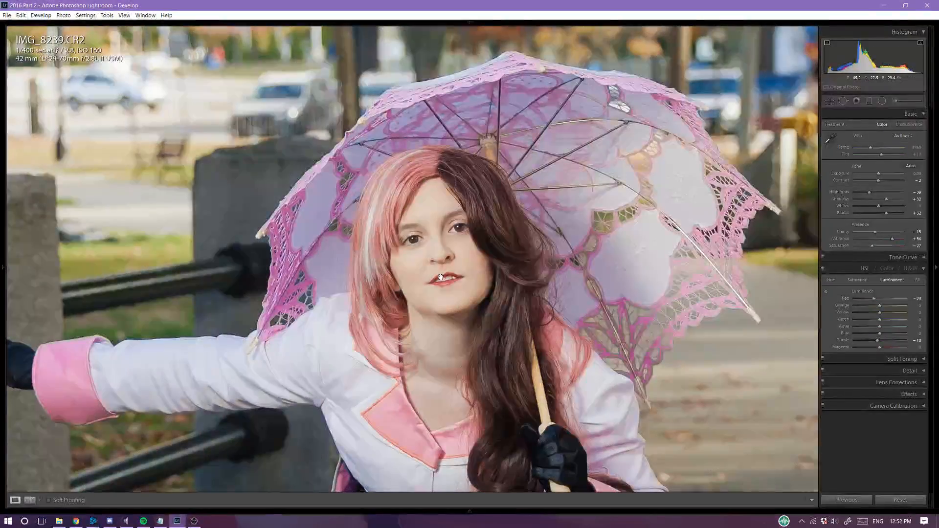
key(z)
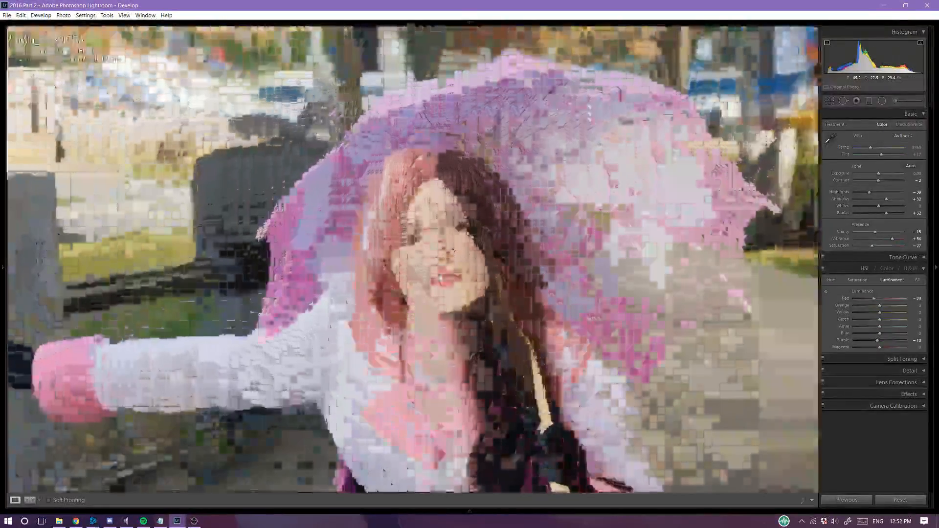
click(443, 276)
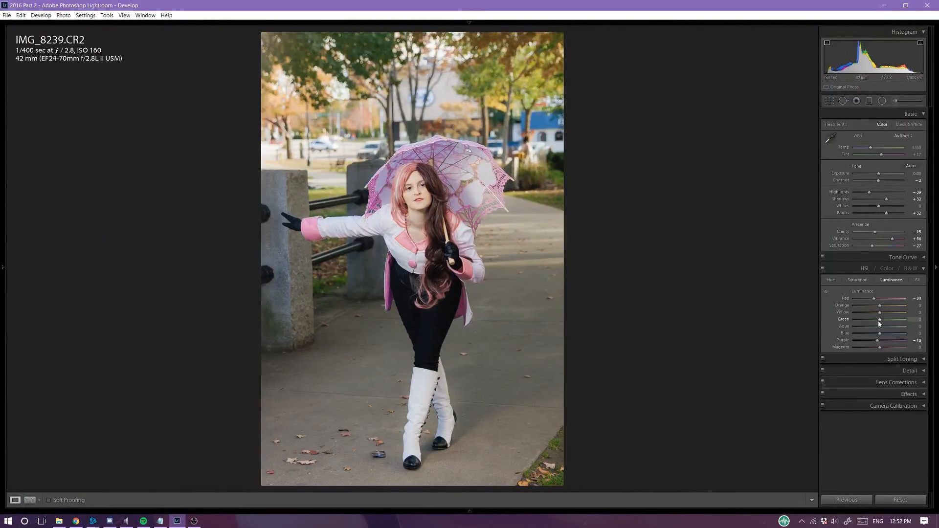
Lower the green luminance to -28 and raise the green saturation.
drag(870, 319, 880, 327)
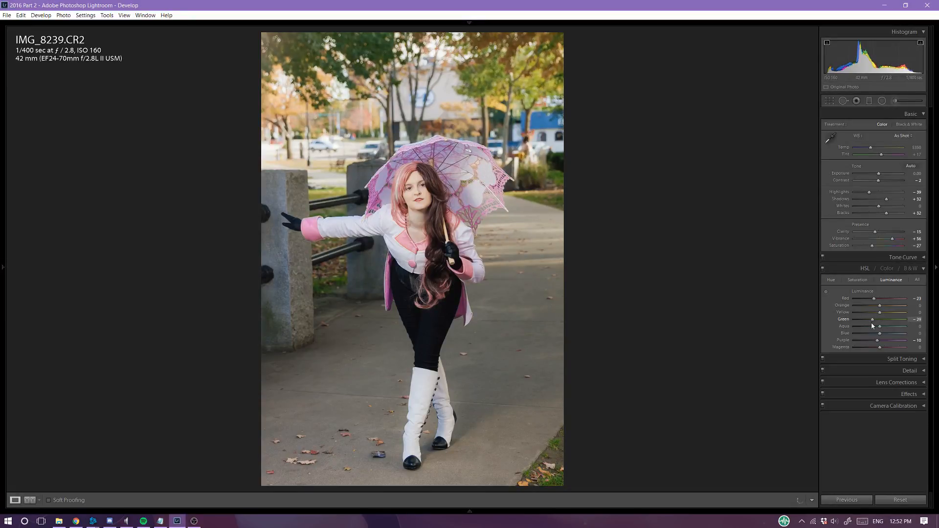
click(858, 280)
drag(880, 320, 889, 322)
Lower the green and yellow hues slightly and collapse the HSL settings.
click(831, 279)
mouse_move(880, 319)
mouse_down()
mouse_move(891, 328)
mouse_move(876, 315)
mouse_up()
mouse_move(874, 314)
mouse_down()
mouse_move(867, 306)
mouse_move(881, 305)
mouse_move(872, 308)
mouse_up()
click(850, 268)
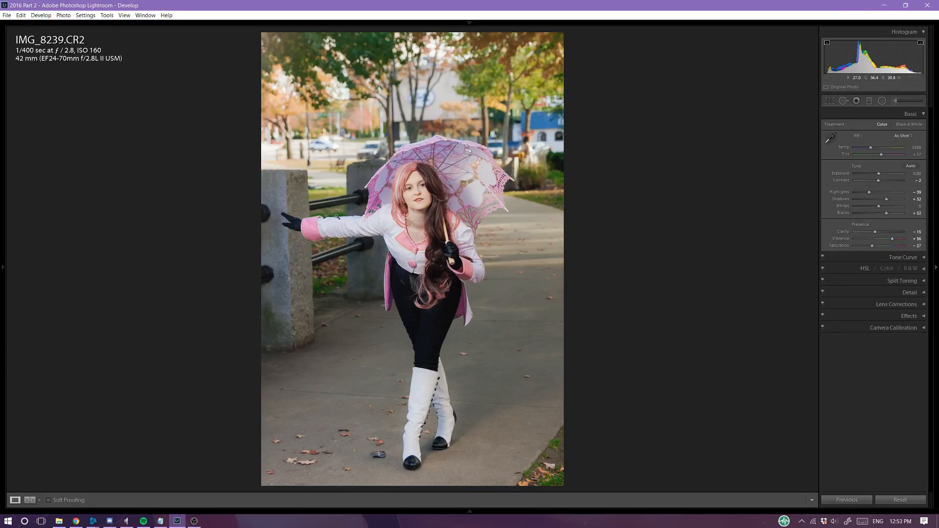
Add a post-crop vignette with amount -17, midpoint 38, roundness +3 and feather 58, and compare the photo before and after.
click(878, 317)
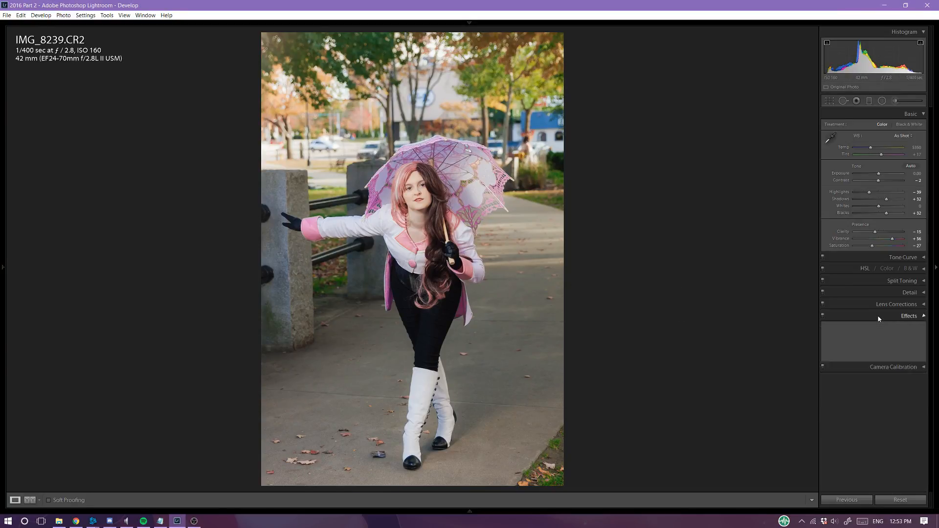
click(874, 344)
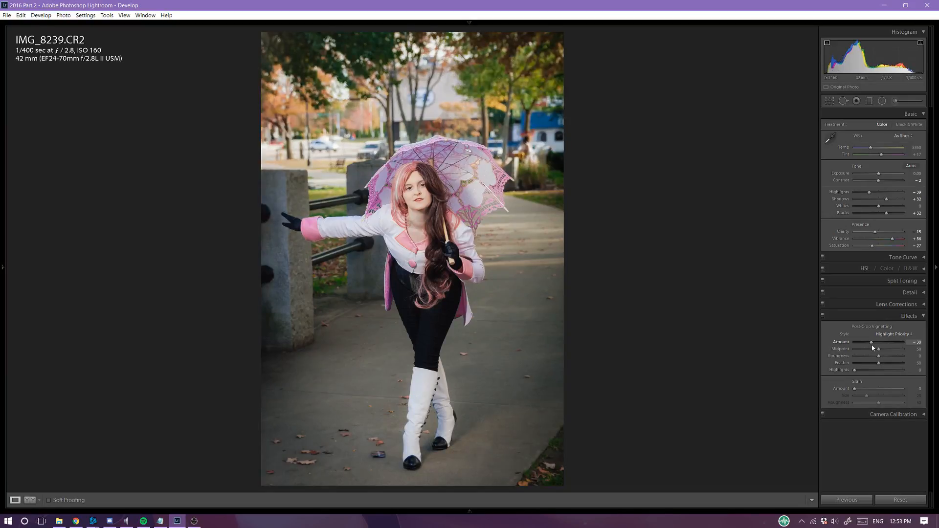
drag(875, 348, 876, 349)
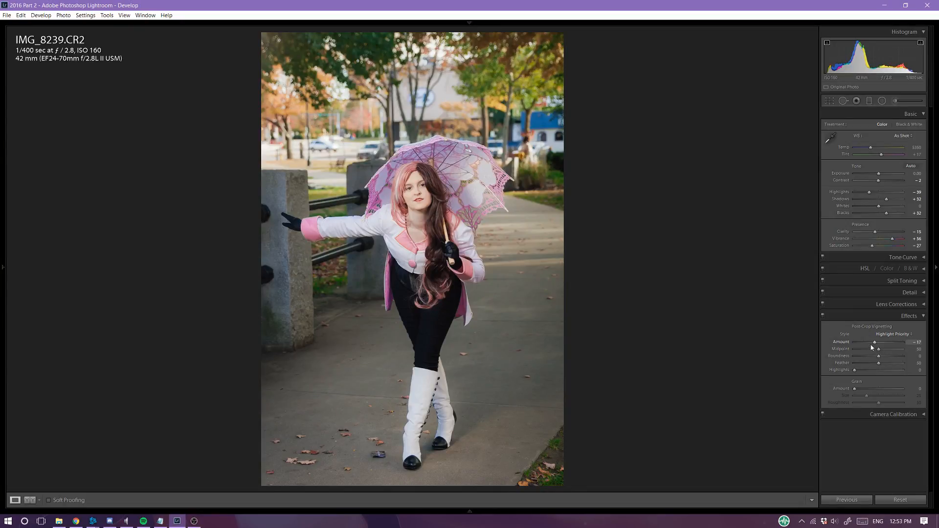
mouse_move(881, 350)
mouse_down()
mouse_move(857, 342)
mouse_move(876, 352)
mouse_up()
mouse_move(885, 358)
mouse_down()
mouse_move(890, 366)
mouse_move(872, 344)
mouse_up()
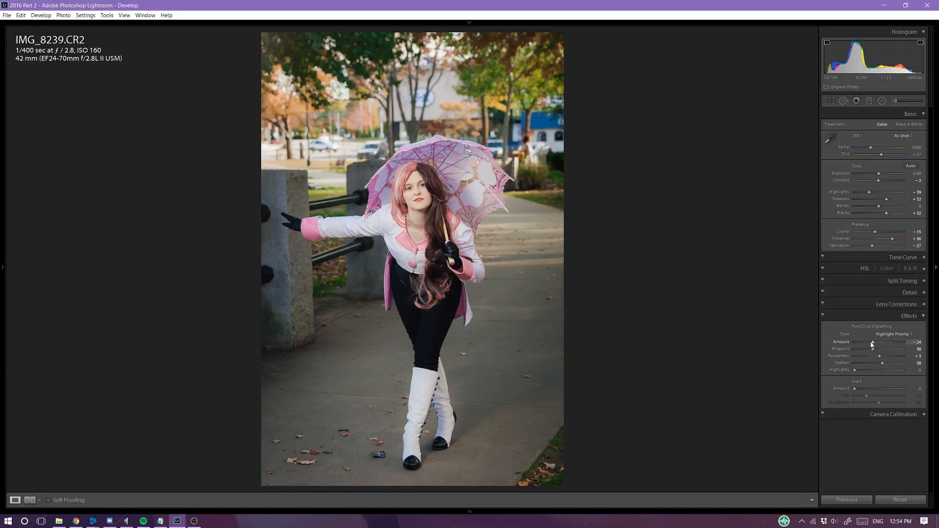
drag(872, 344, 875, 345)
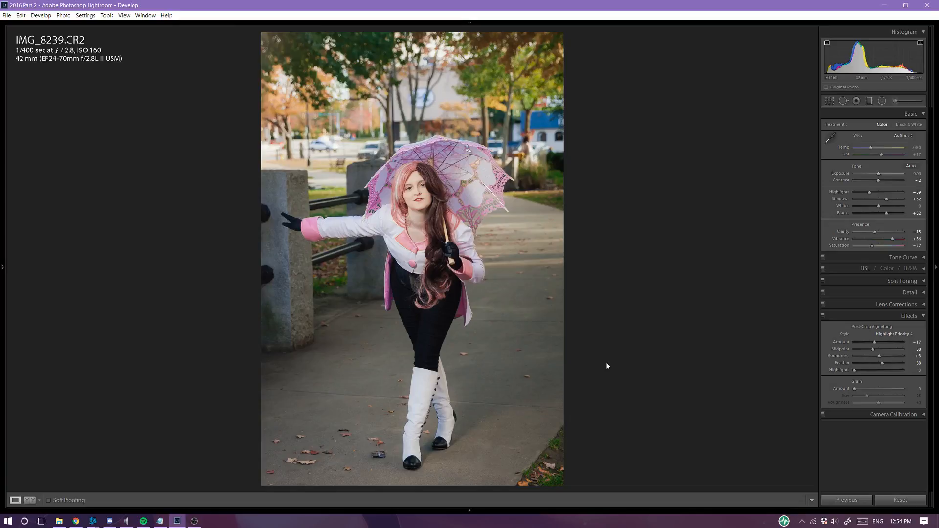
key(y)
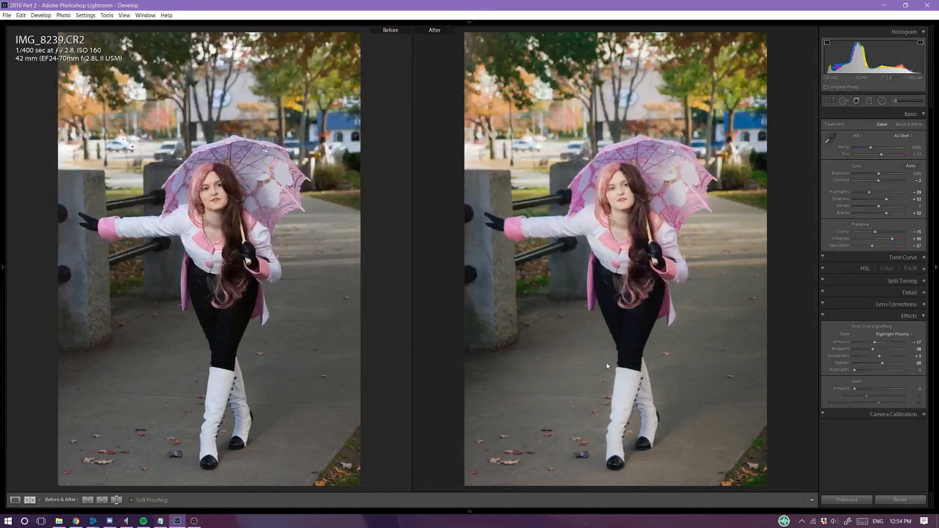
key(y)
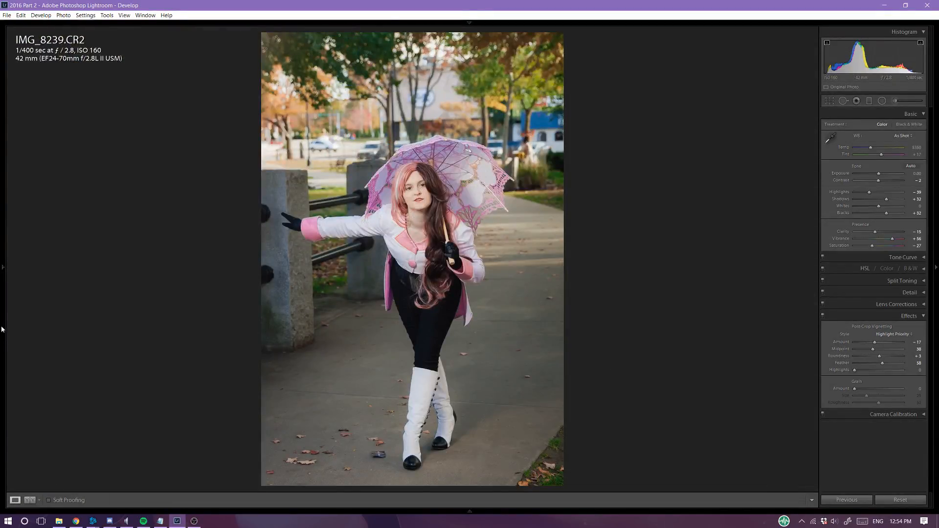
Review the photo's edit history and inspect the subject's face up close.
mouse_move(1, 309)
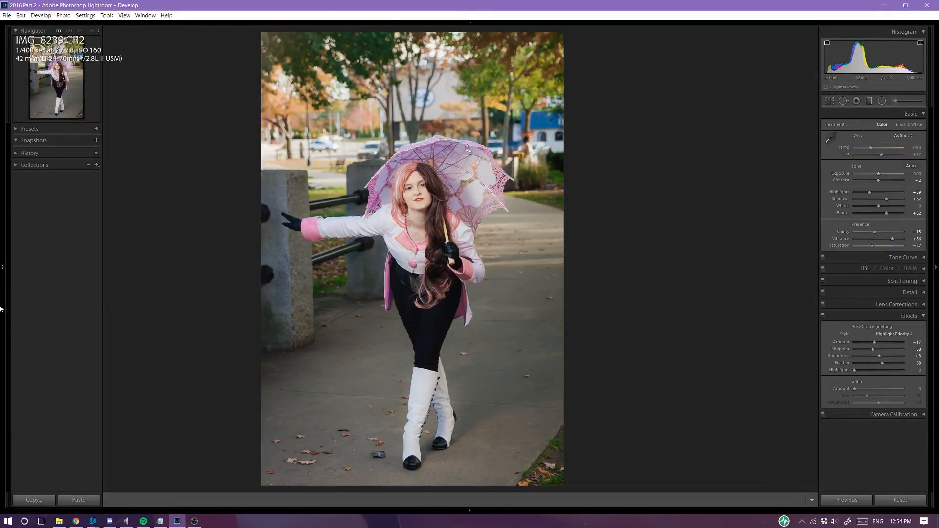
click(63, 152)
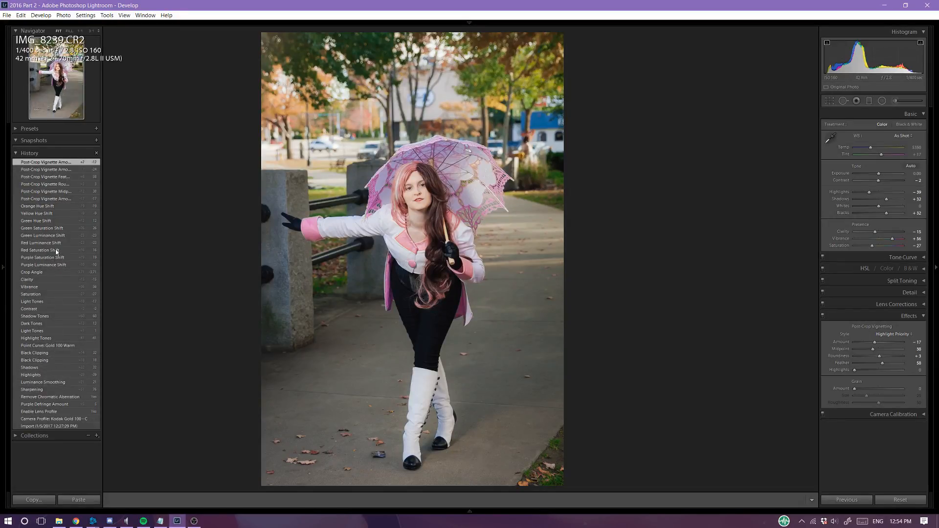
click(29, 153)
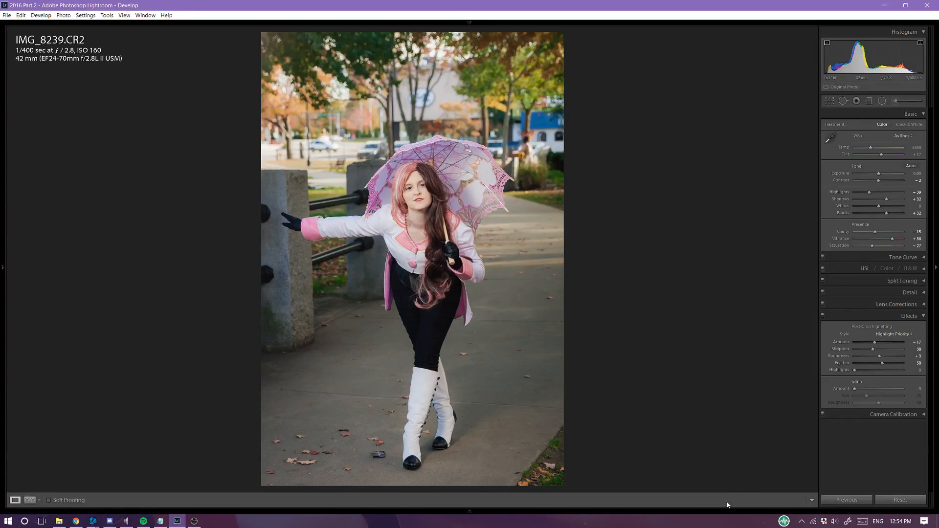
click(390, 184)
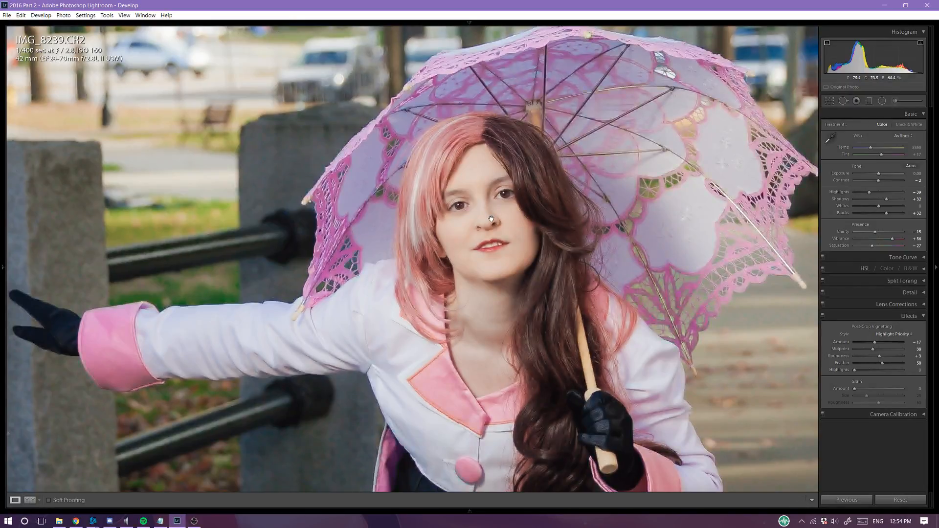
drag(491, 220, 422, 146)
click(422, 146)
Open the photo in Adobe Photoshop CC 2015.5 and quit Photoshop without saving changes.
right_click(414, 174)
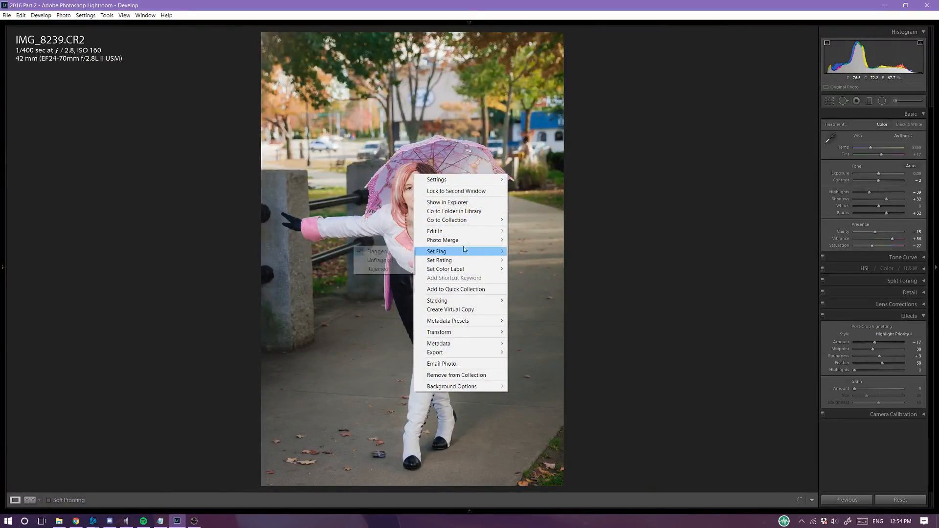
mouse_move(463, 234)
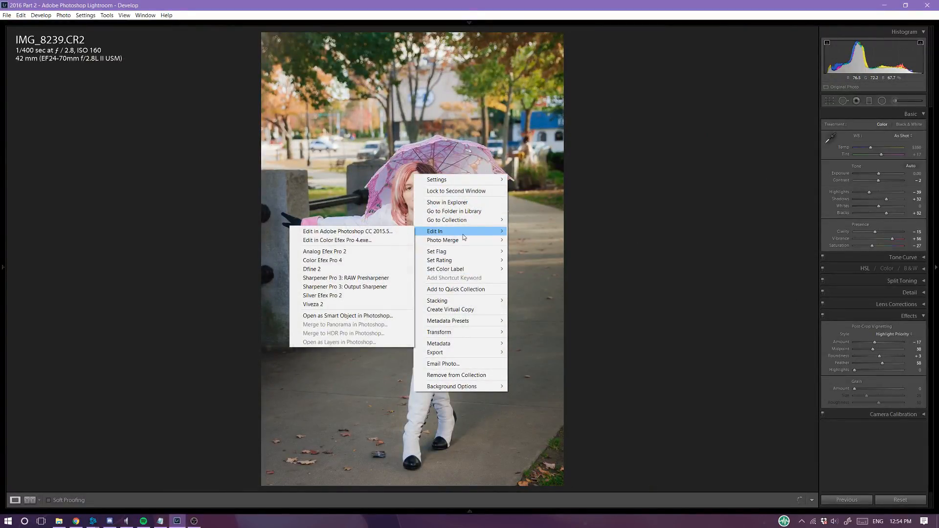
mouse_move(463, 253)
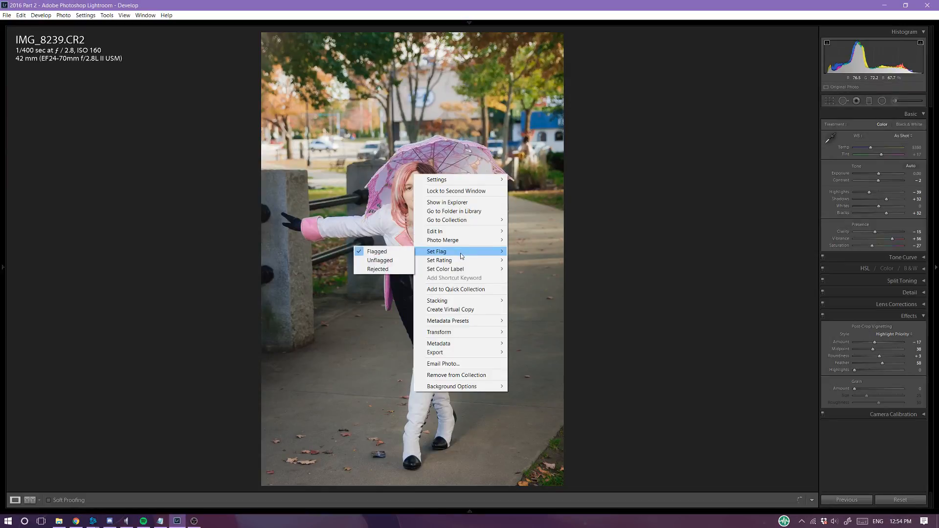
click(405, 262)
right_click(405, 263)
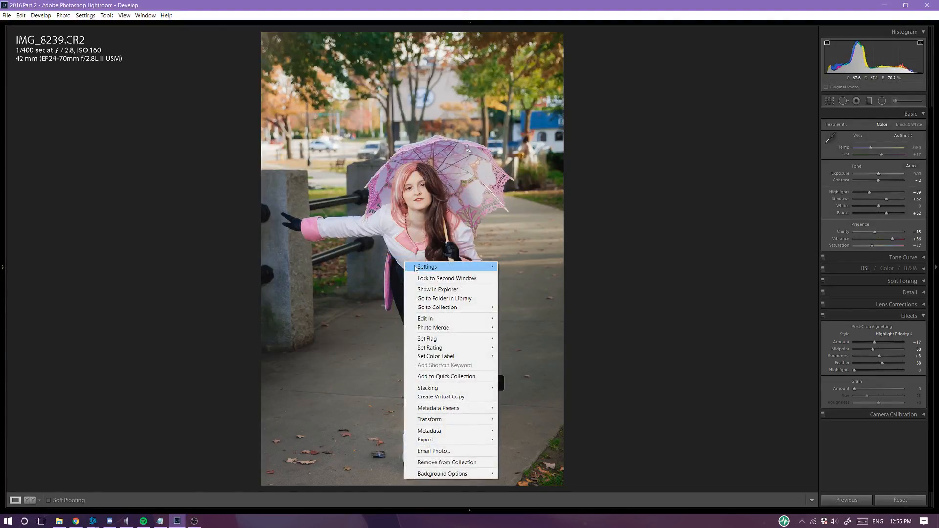
mouse_move(414, 269)
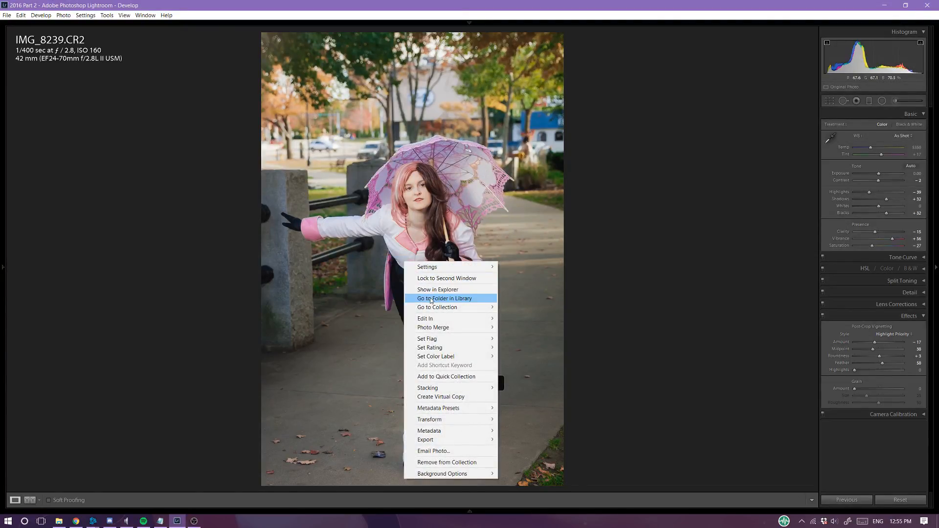
mouse_move(441, 320)
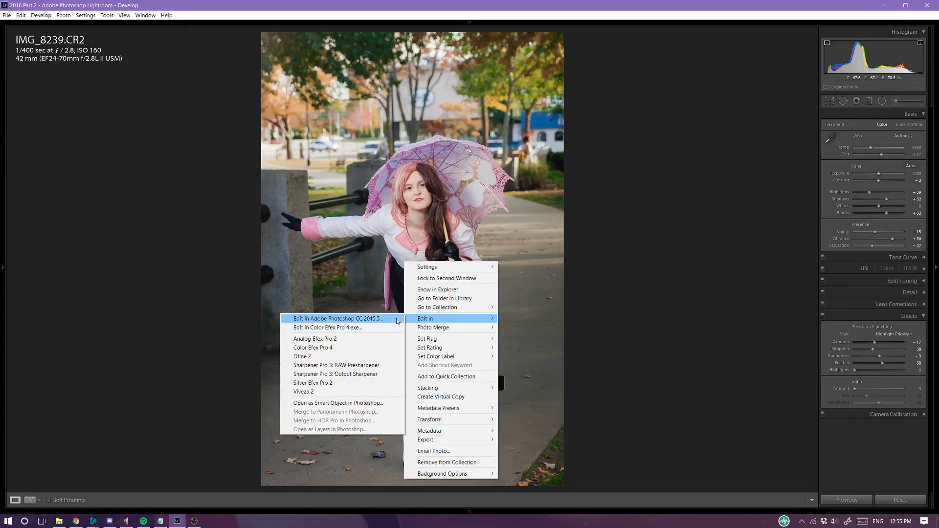
click(316, 320)
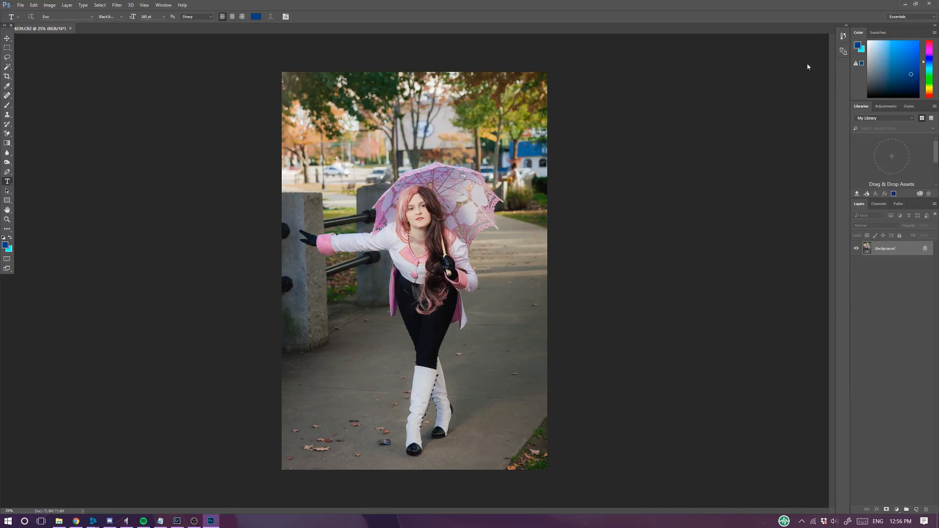
key(ctrl+q)
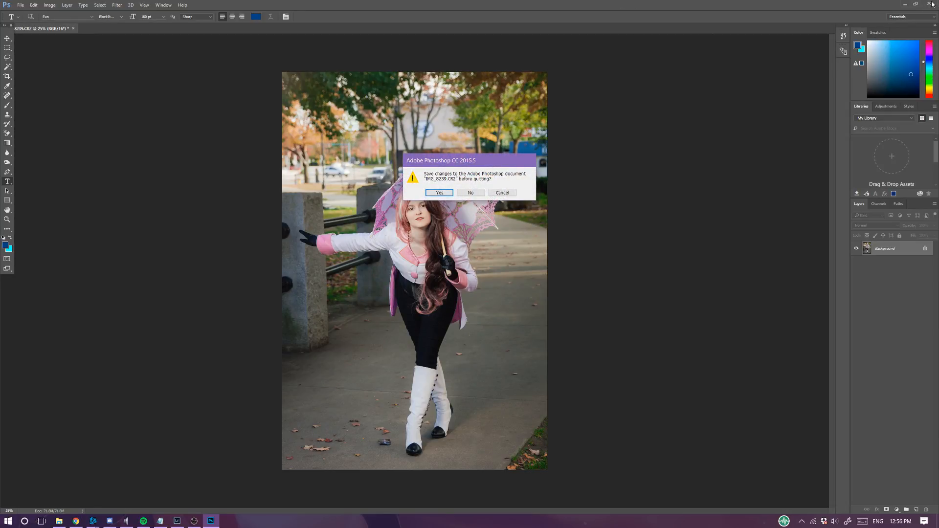
click(478, 194)
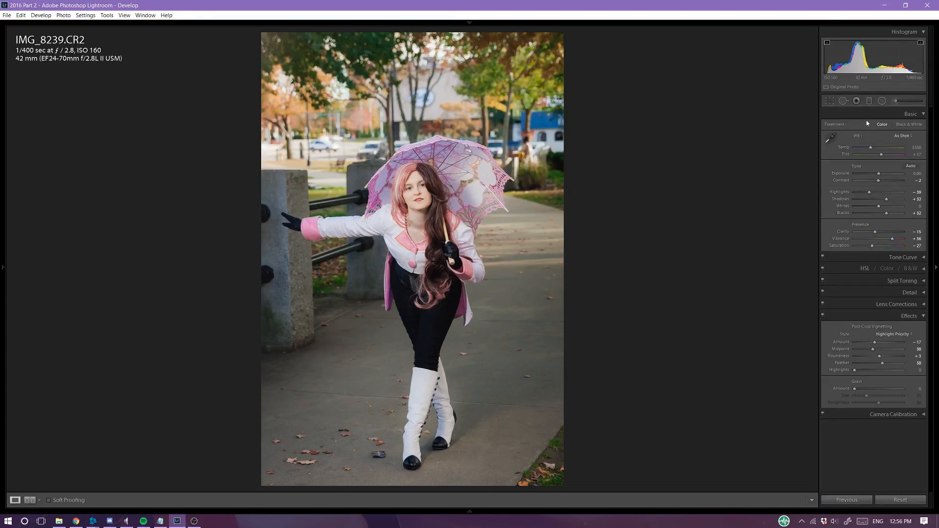
Darken the photo's upper and lower areas with graduated filters using exposure -0.79, highlights 2, shadows -26 and clarity 17.
click(901, 318)
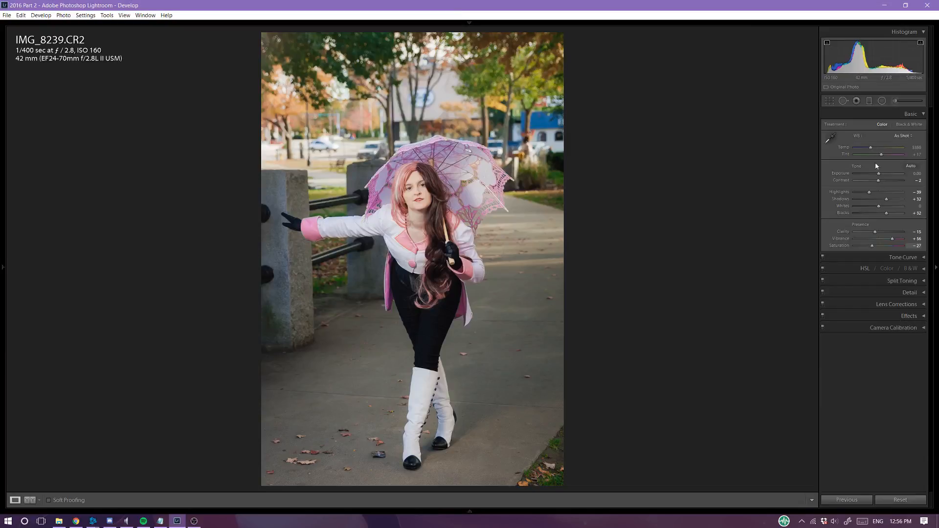
click(843, 101)
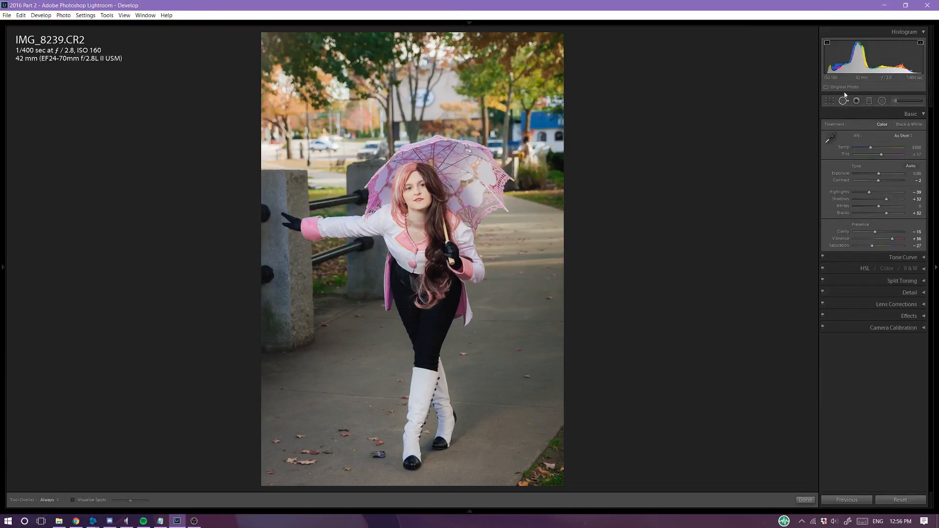
click(884, 102)
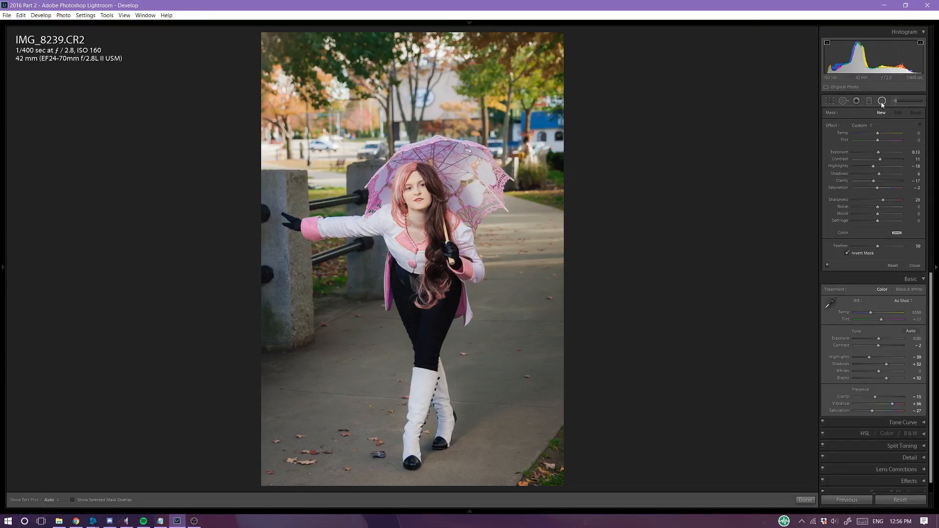
click(866, 103)
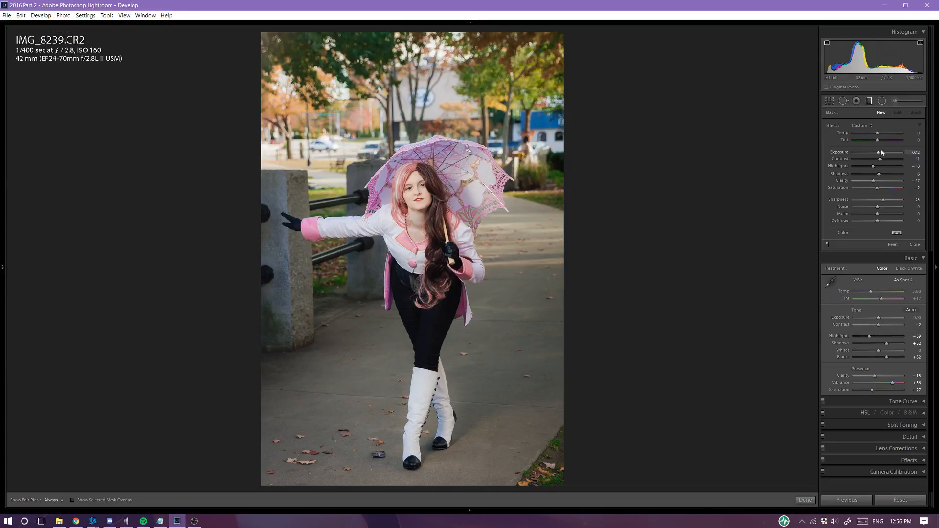
drag(874, 155, 873, 155)
mouse_move(879, 175)
mouse_down()
mouse_move(871, 175)
mouse_move(878, 167)
mouse_move(880, 189)
mouse_up()
drag(423, 32, 420, 246)
key(Delete)
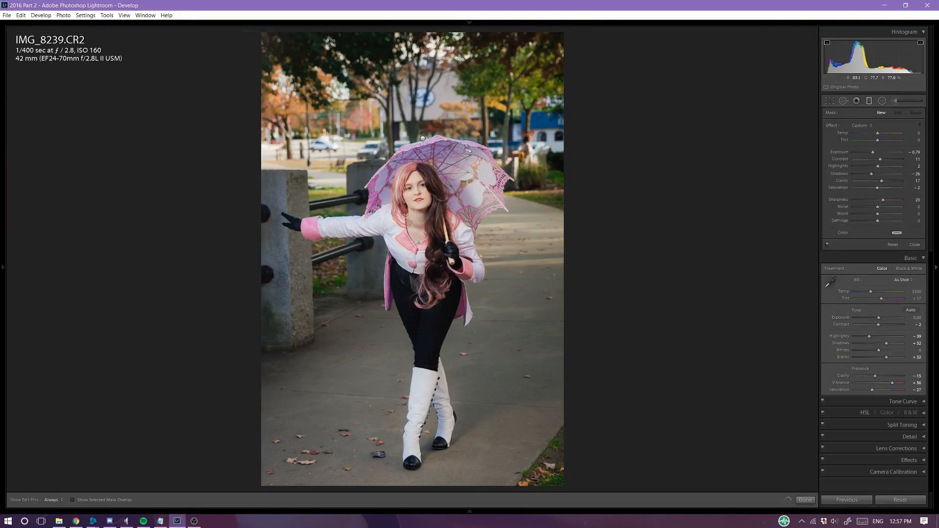
drag(424, 488, 436, 343)
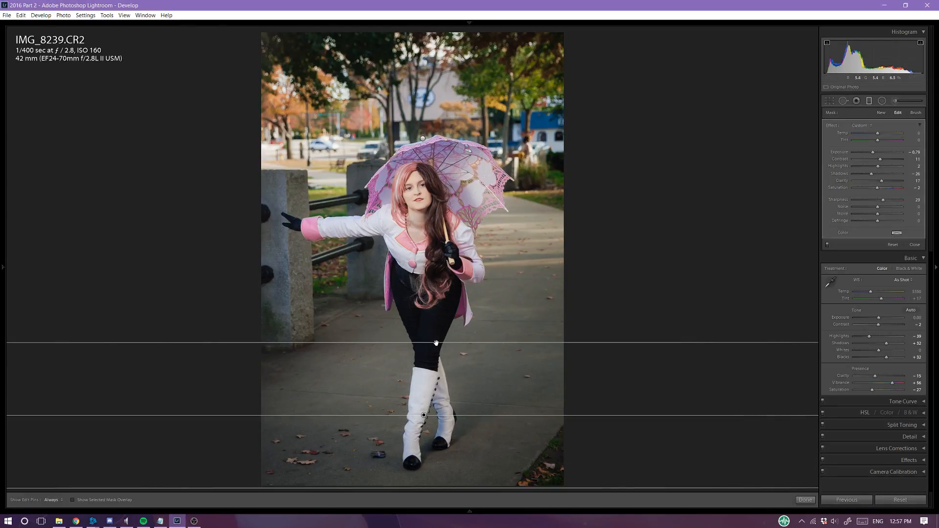
key(Escape)
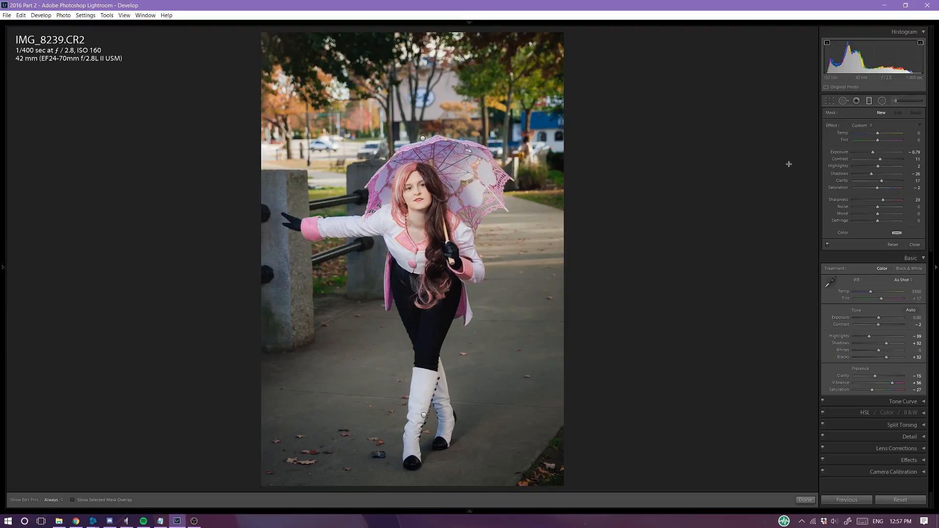
Draw an inverted radial filter with exposure 0.24, contrast -11, highlights -8, shadows 20, clarity -15, saturation 17 and sharpness 21.
click(886, 101)
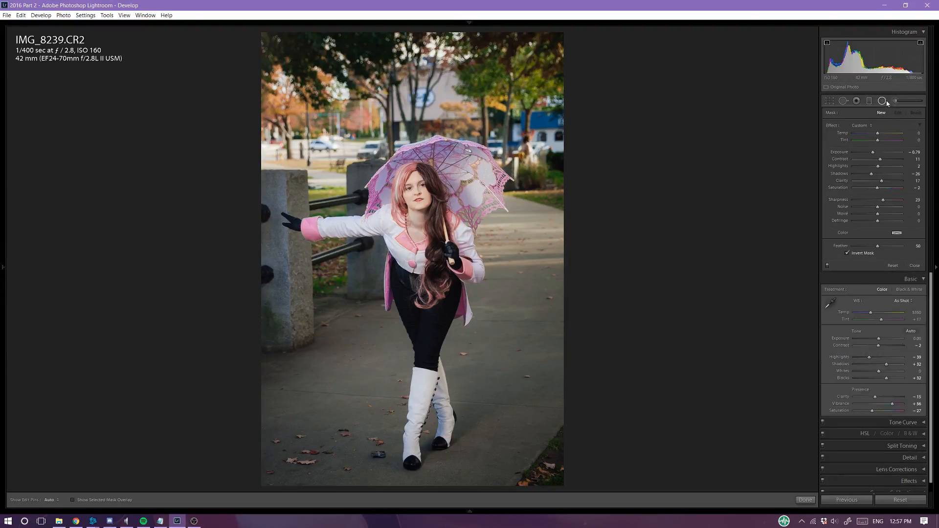
drag(876, 153, 879, 161)
mouse_move(873, 174)
mouse_down()
mouse_move(881, 202)
mouse_move(875, 185)
mouse_up()
drag(877, 174, 880, 155)
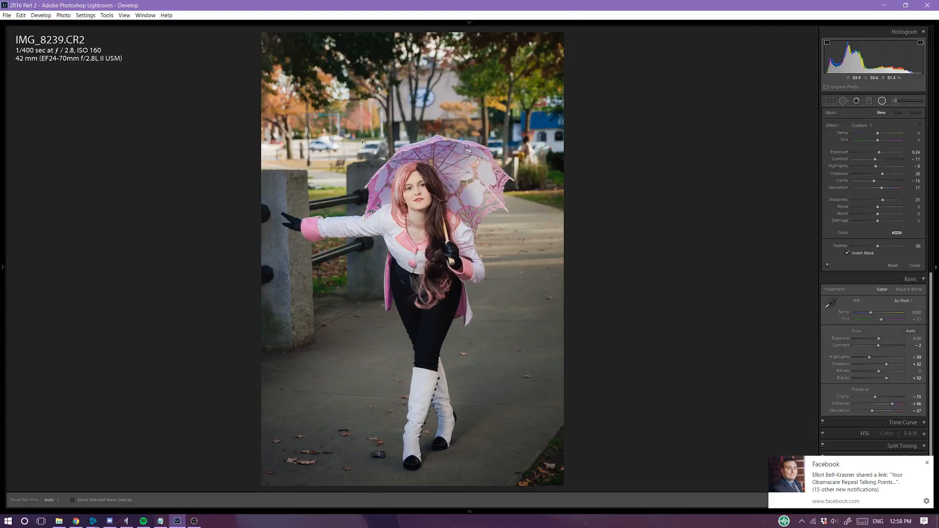
drag(423, 237, 471, 363)
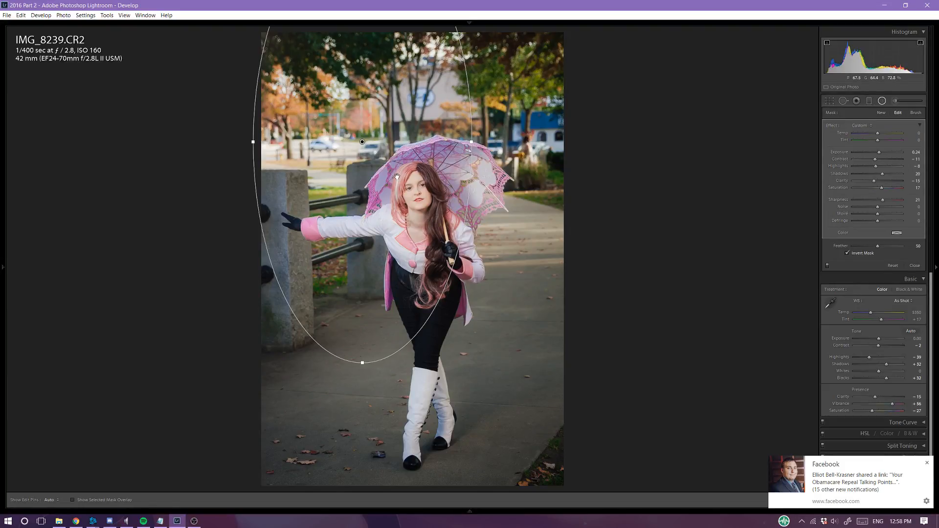
Center the radial filter on the subject and make its ellipse shorter and wider, spanning from above the umbrella to the boots.
drag(396, 175, 449, 313)
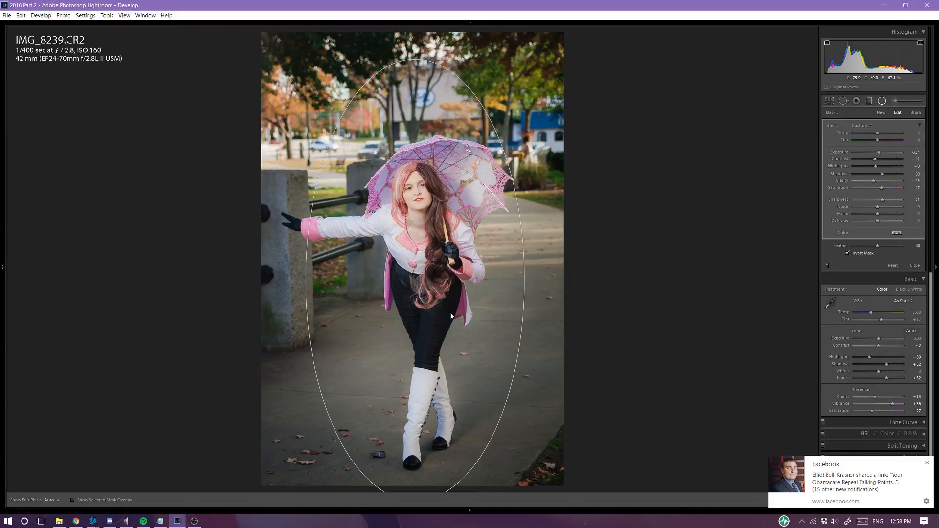
drag(416, 58, 415, 98)
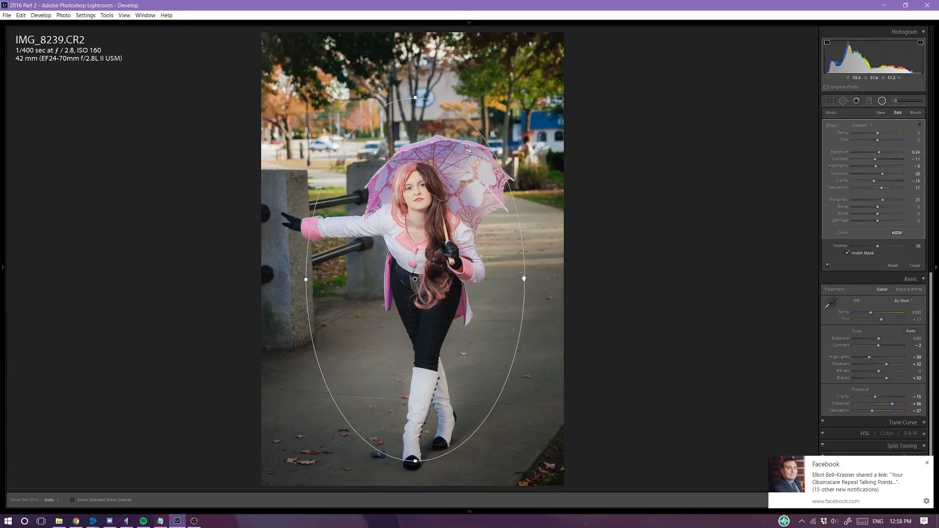
drag(527, 279, 546, 282)
mouse_move(438, 242)
mouse_down()
mouse_move(435, 270)
mouse_move(439, 249)
mouse_up()
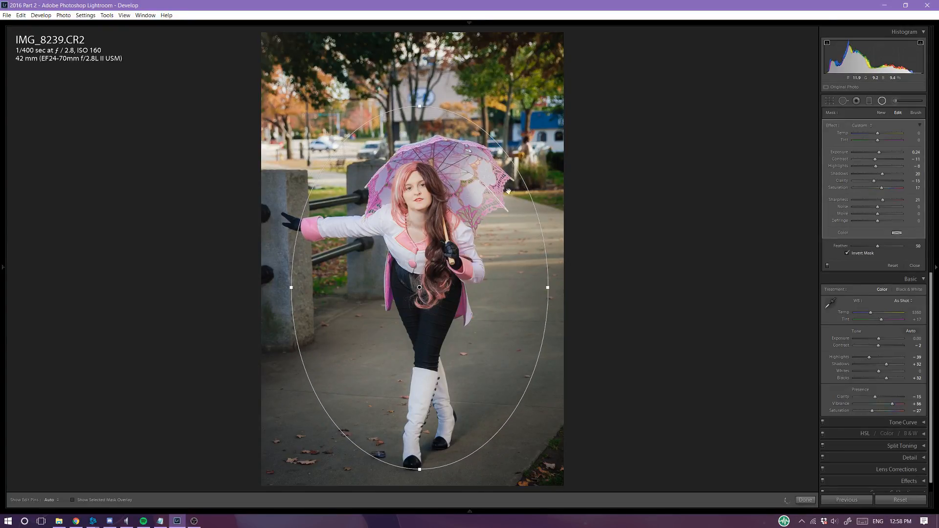
Try the radial filter with its exposure reset to 0.
double_click(880, 153)
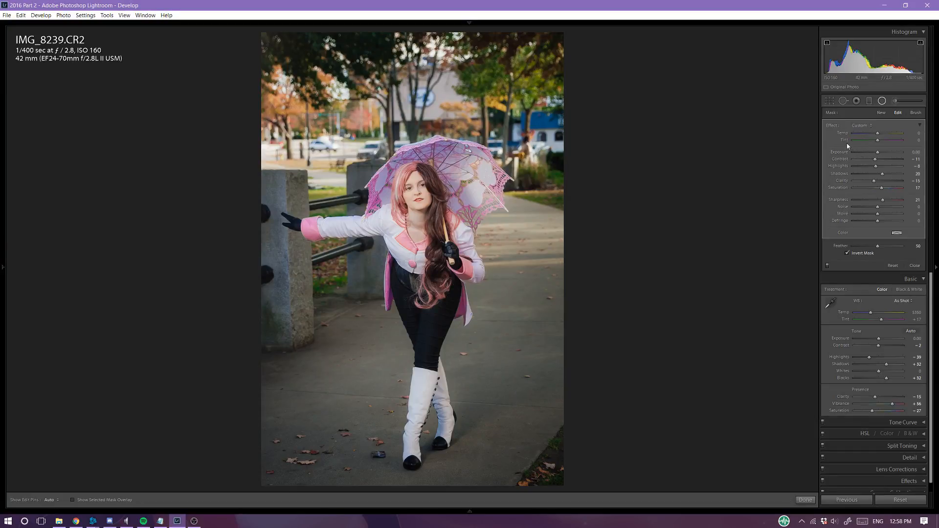
drag(873, 184, 871, 184)
click(485, 210)
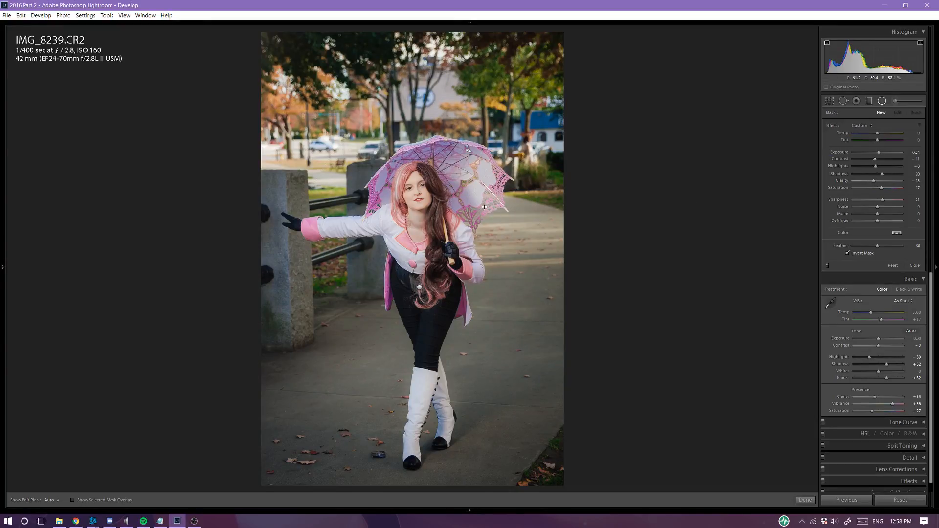
Compare the photo before and after, close the radial filter and inspect the face and costume up close.
key(y)
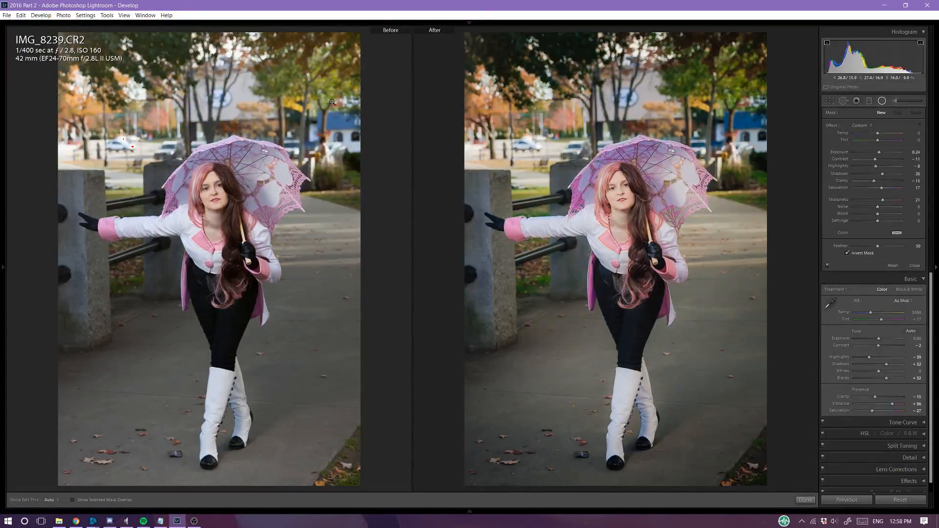
key(y)
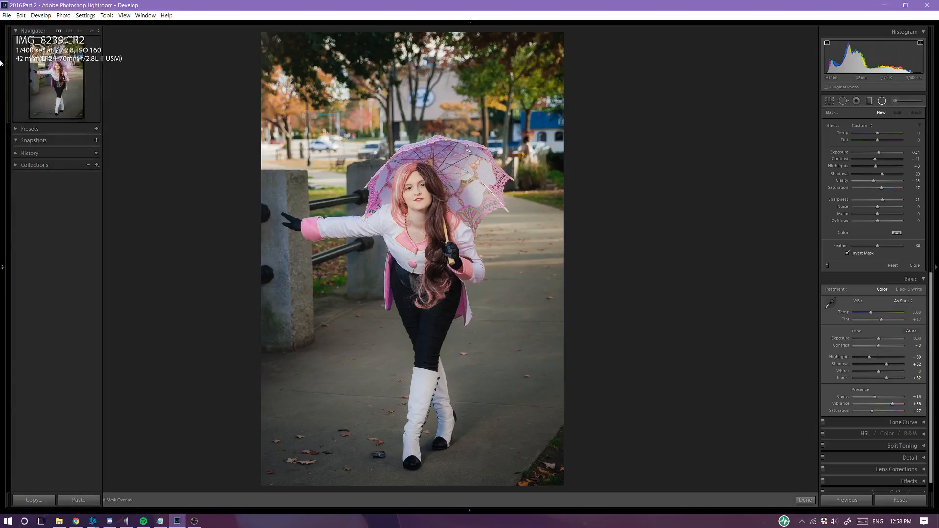
click(882, 101)
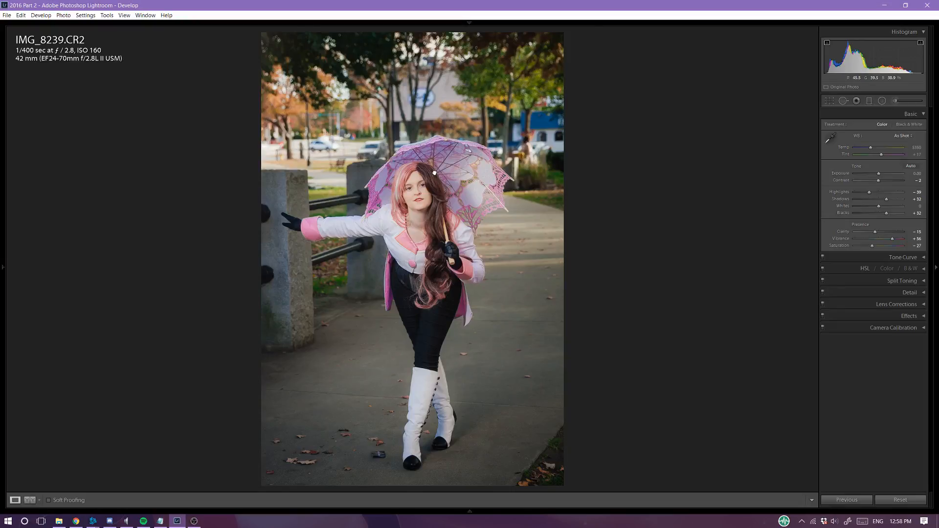
click(435, 172)
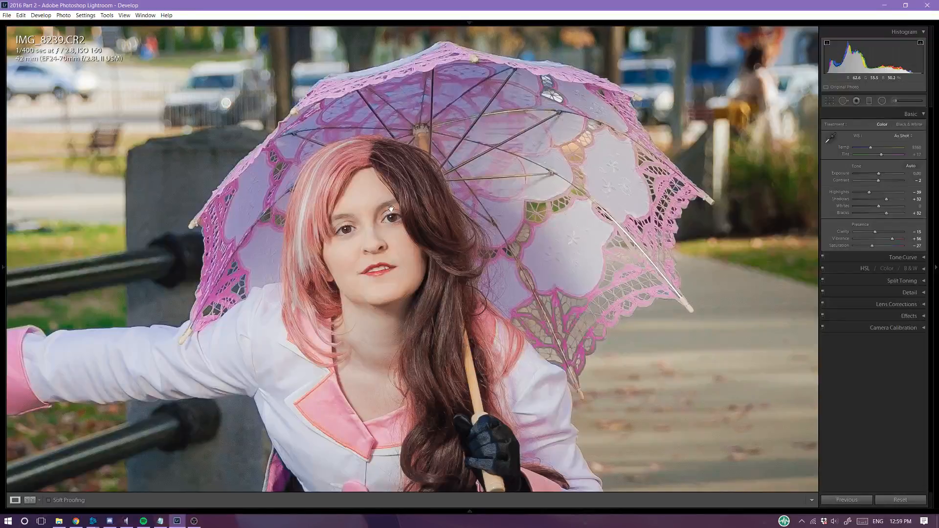
drag(358, 253, 506, 133)
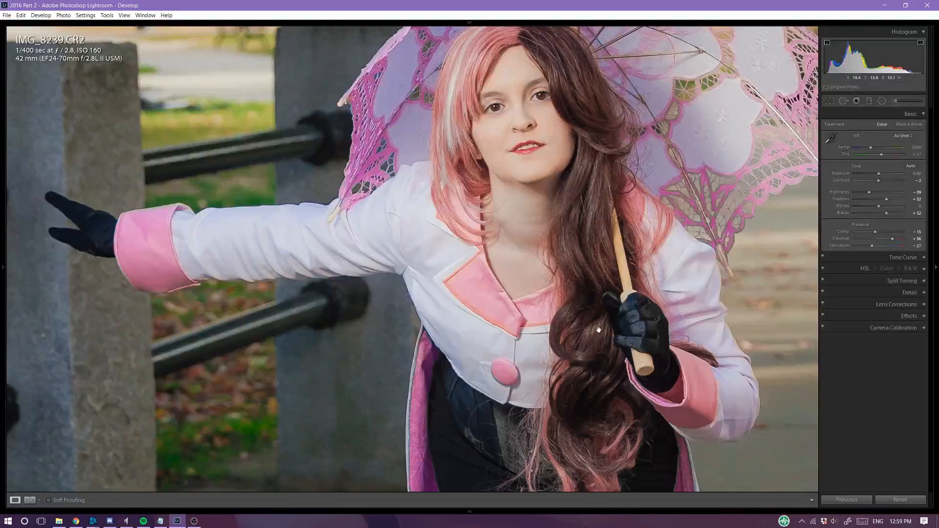
click(602, 267)
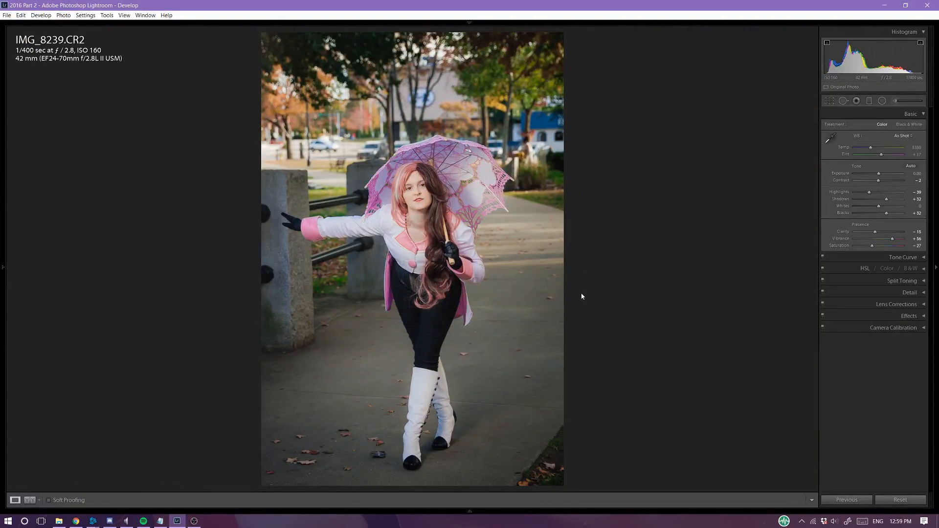
Send the edited photo from Lightroom to Adobe Photoshop CC 2015.5 for editing.
right_click(361, 236)
mouse_move(386, 291)
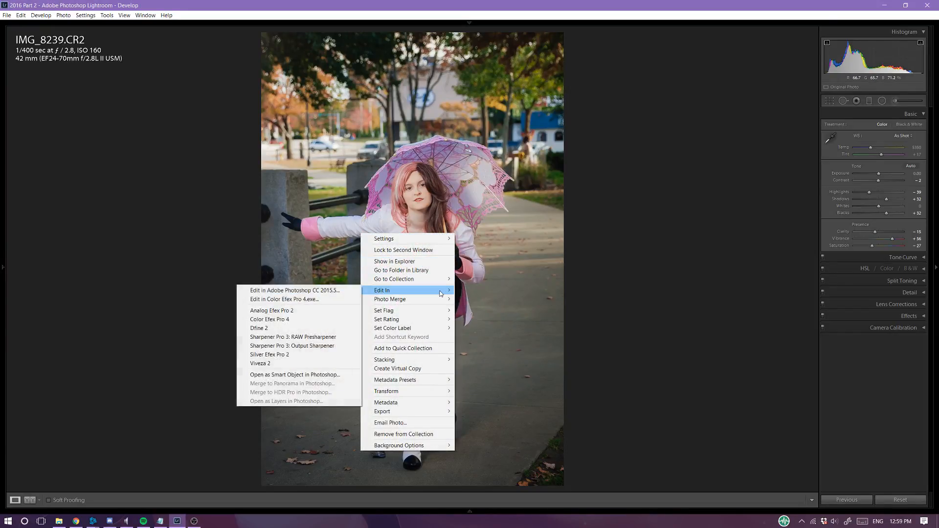
click(341, 294)
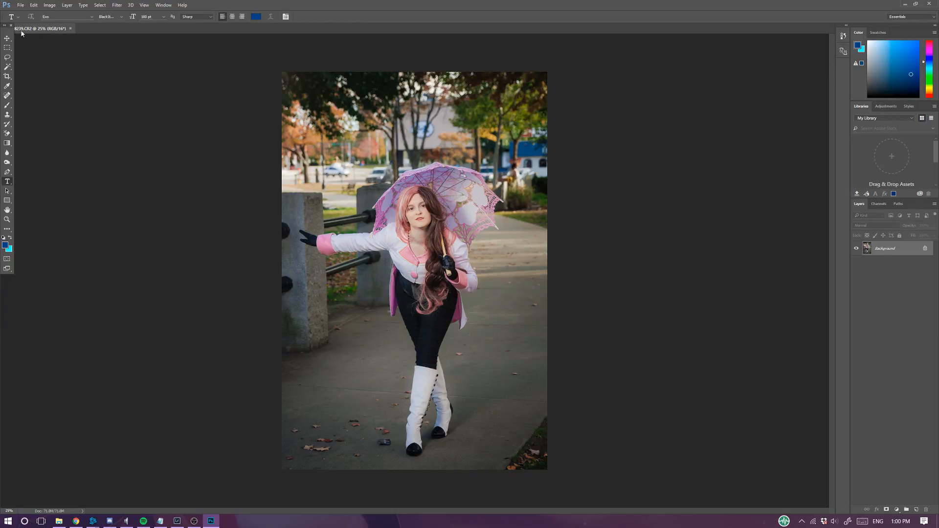
click(68, 7)
click(67, 7)
click(67, 7)
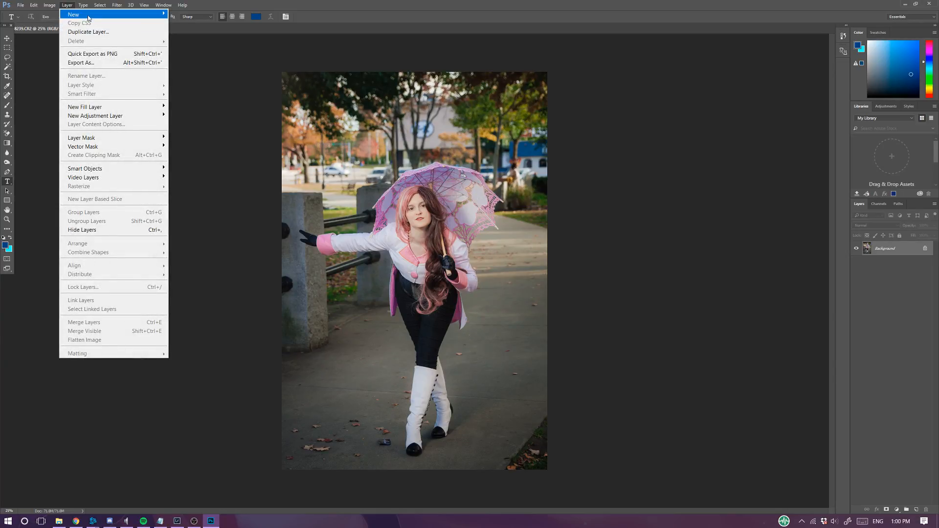
mouse_move(89, 18)
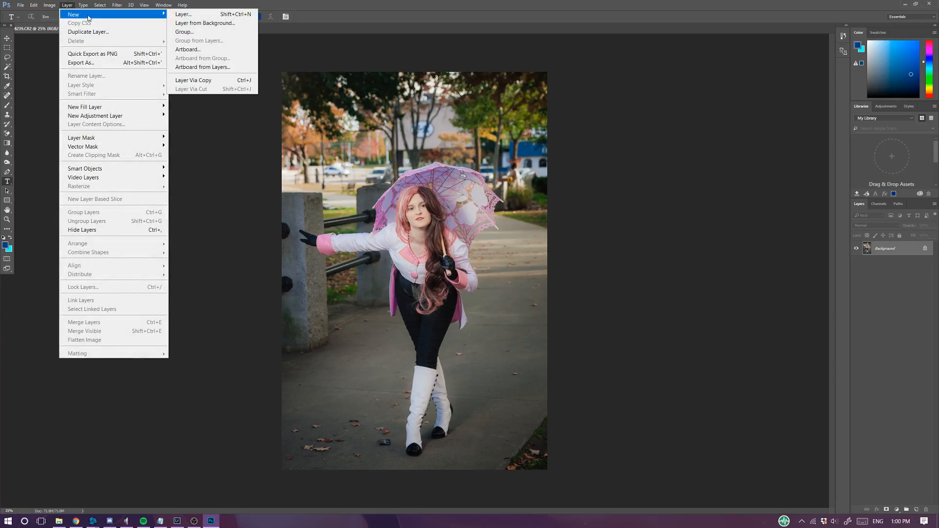
click(209, 22)
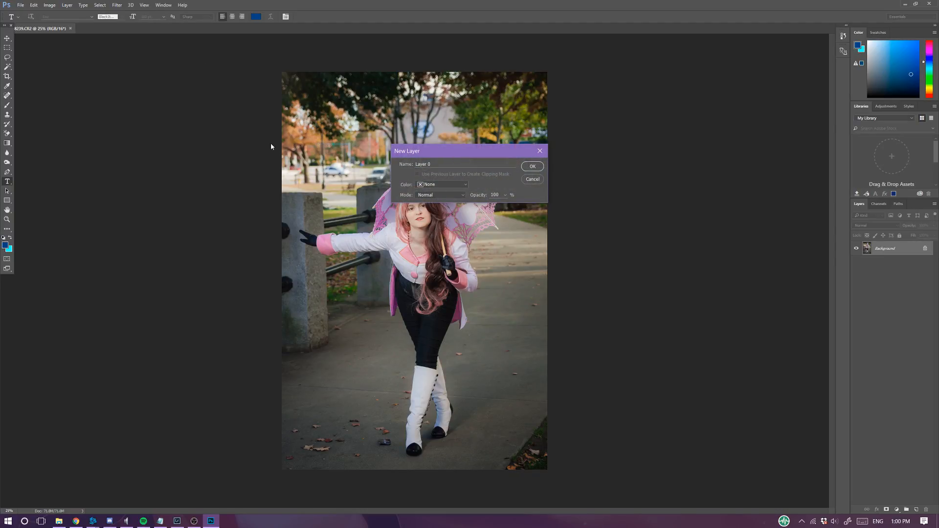
click(534, 181)
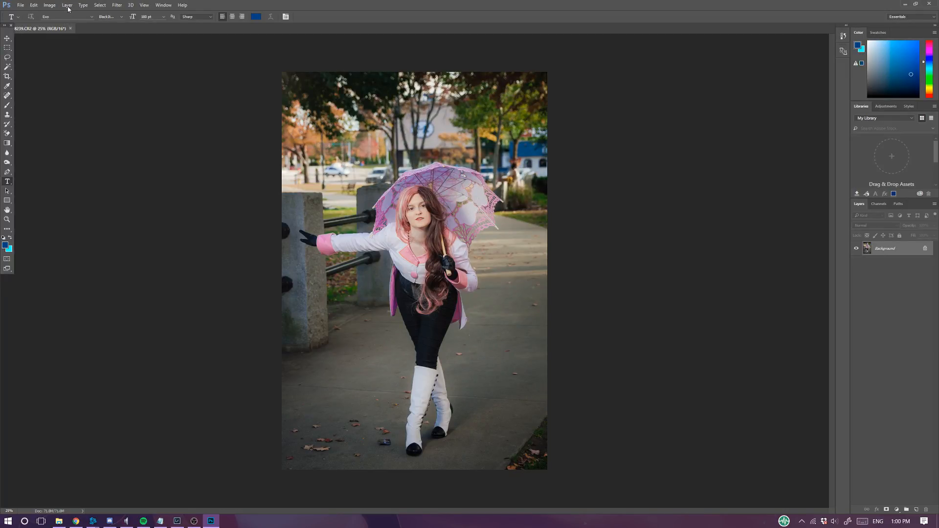
Add a new blank layer above the background photo with the default settings.
click(67, 6)
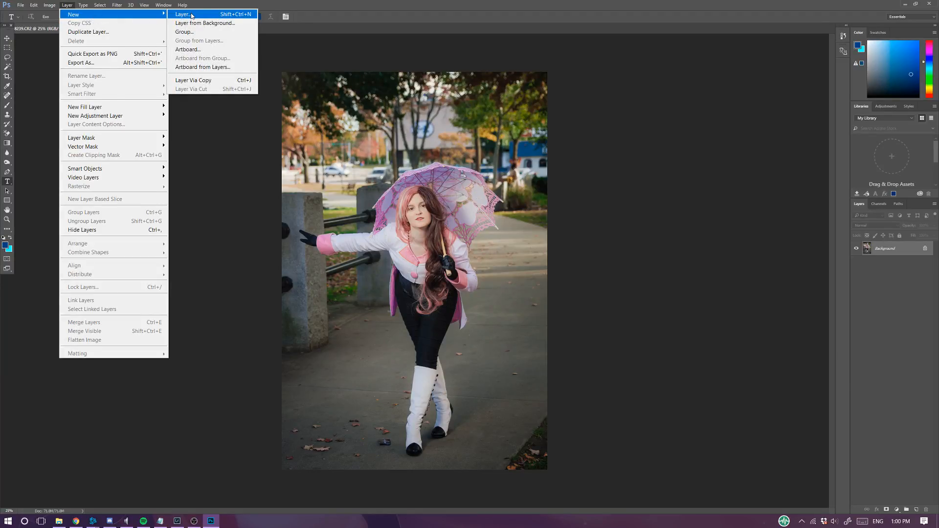
click(191, 15)
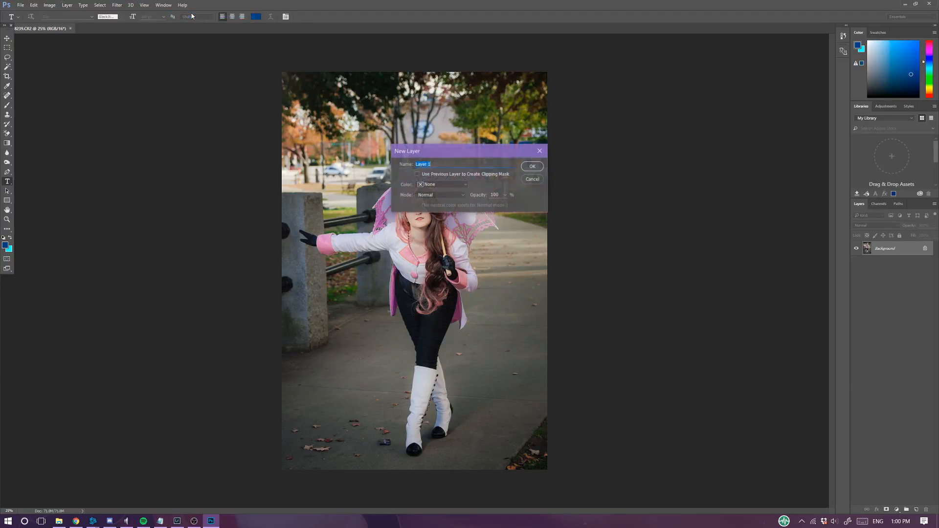
click(532, 166)
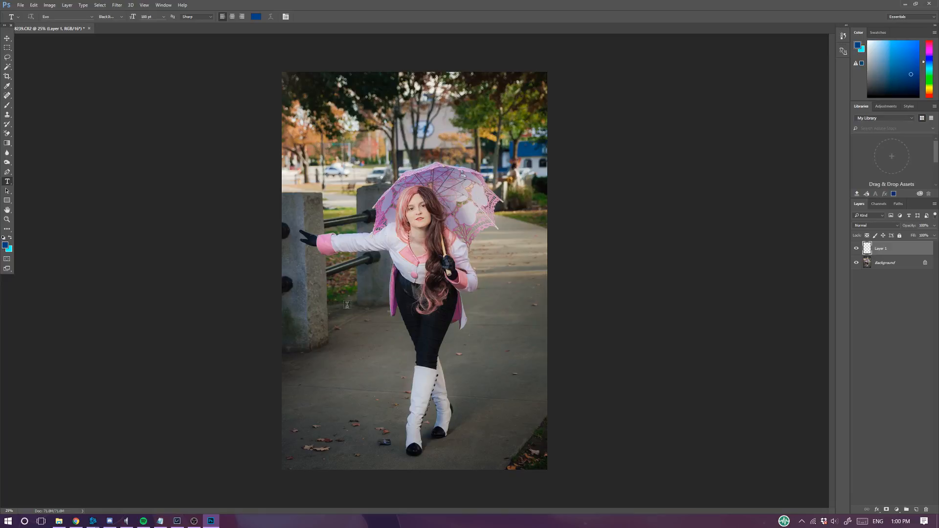
Set the foreground color to a light orange, RGB 253, 202, 123.
click(4, 246)
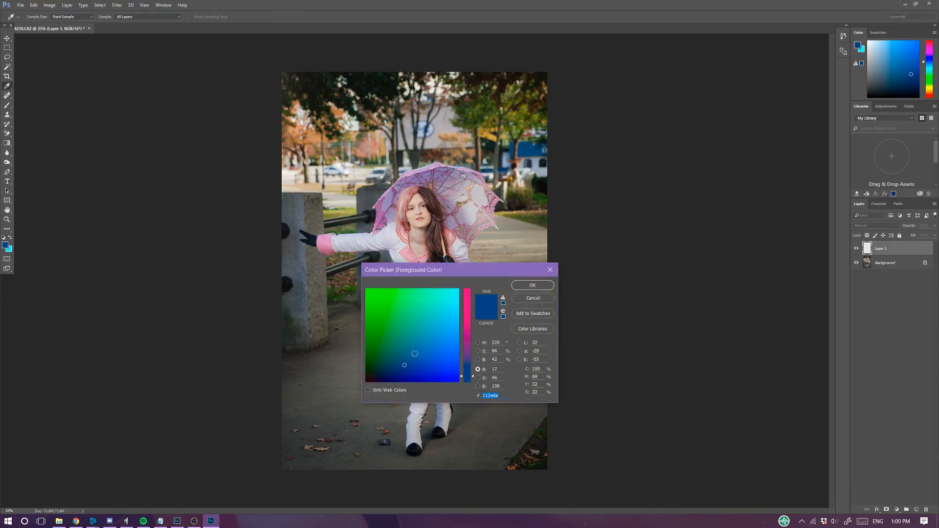
click(437, 305)
click(461, 296)
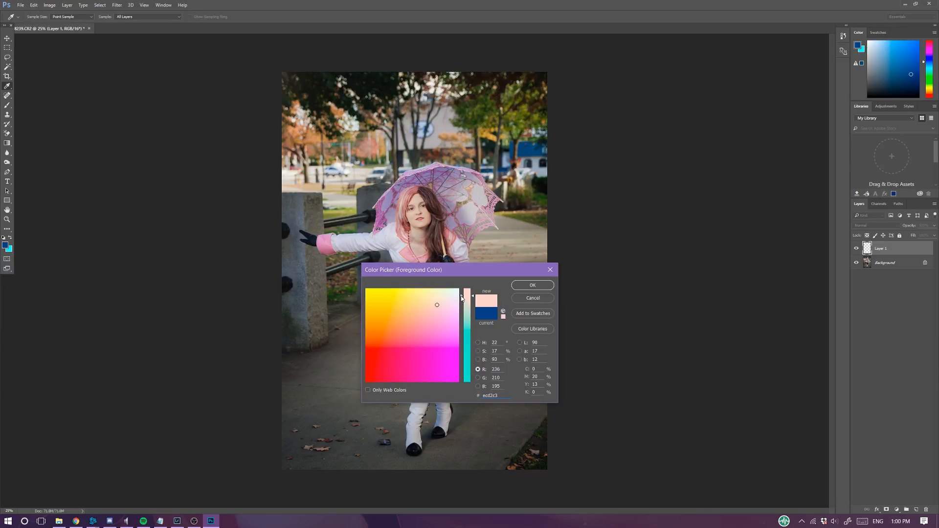
click(427, 294)
drag(430, 294, 401, 312)
drag(470, 297, 470, 289)
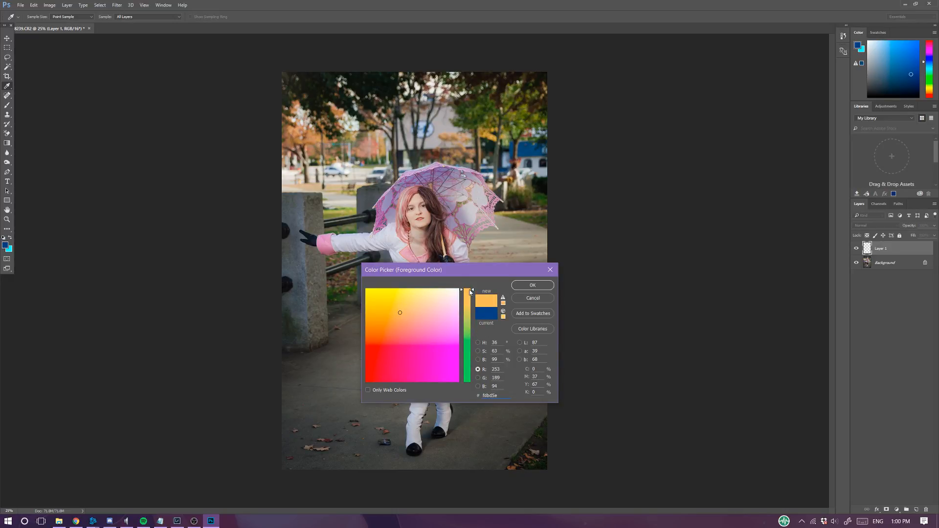
click(410, 308)
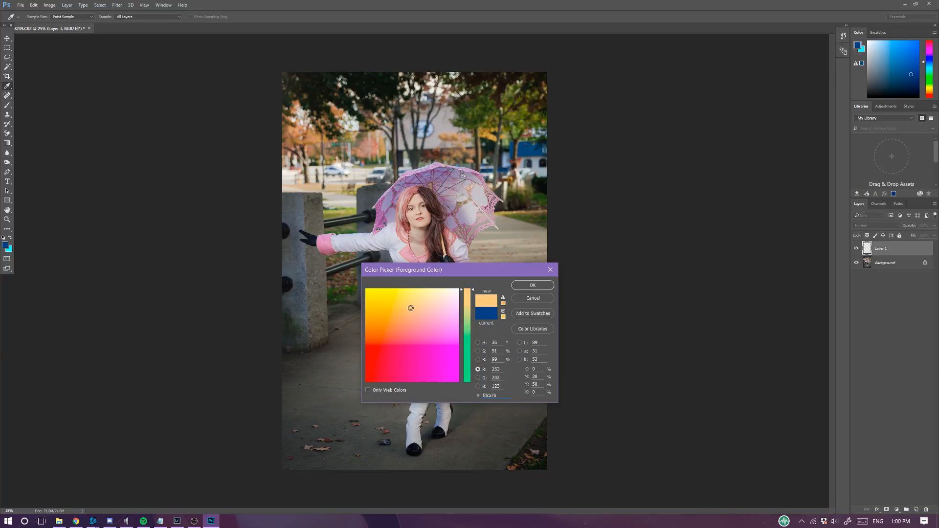
click(531, 285)
key(t)
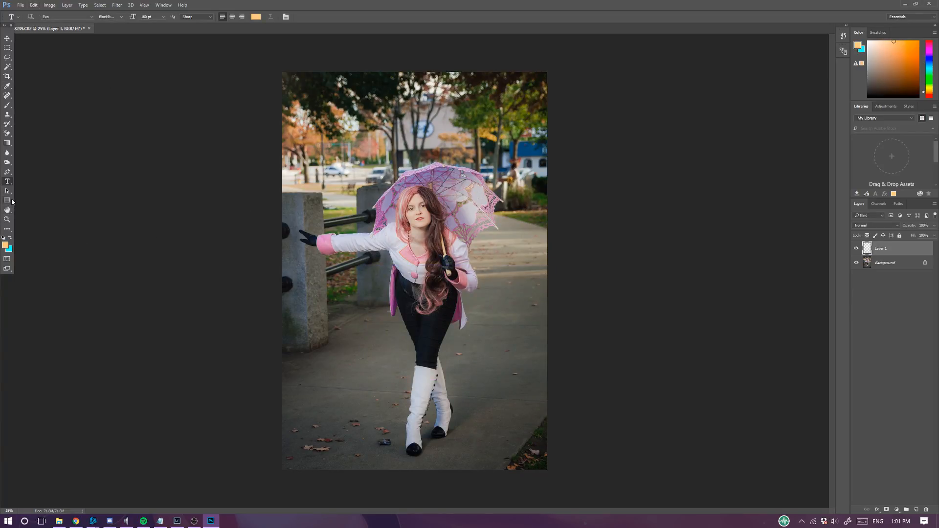
Draw a light orange diamond gradient on the blank layer from the photo's upper-right corner toward its lower left.
click(4, 145)
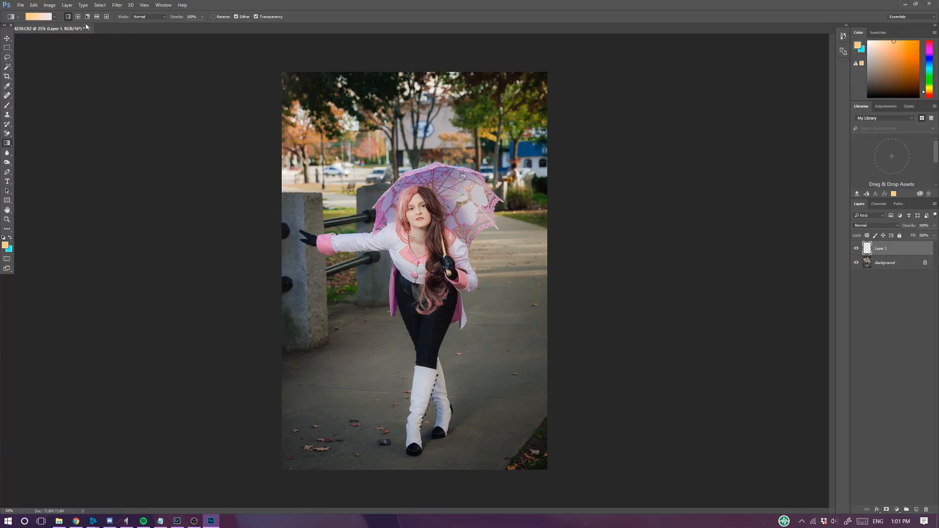
click(106, 18)
drag(491, 93, 308, 452)
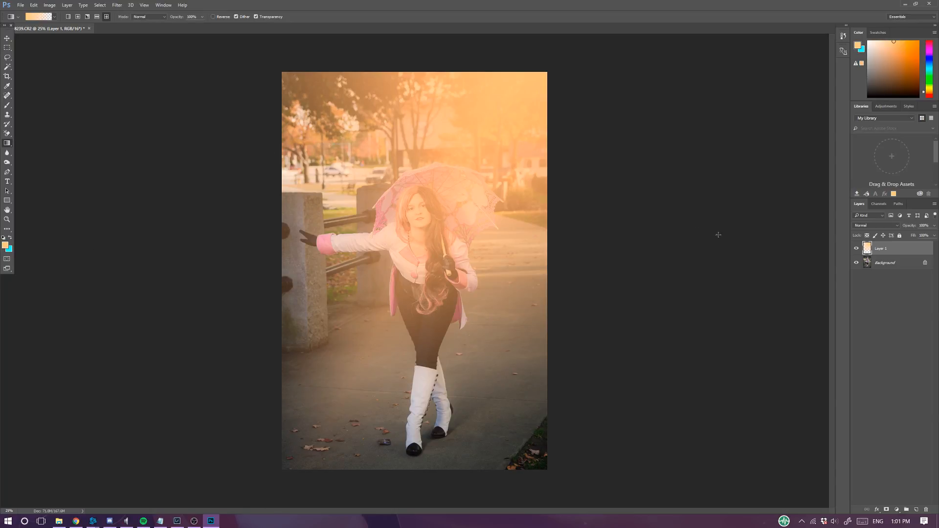
Set the orange gradient layer's blend mode to Soft Light and its opacity to about 40%.
click(882, 227)
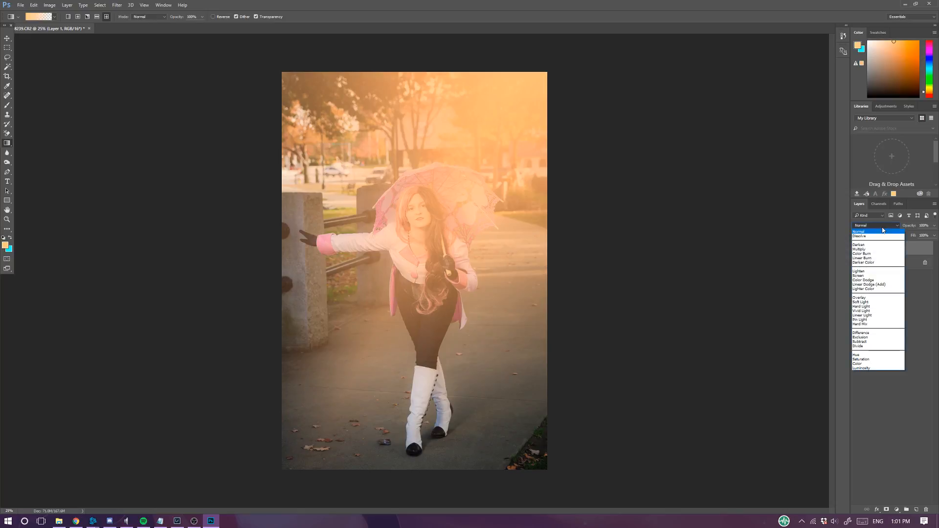
click(877, 303)
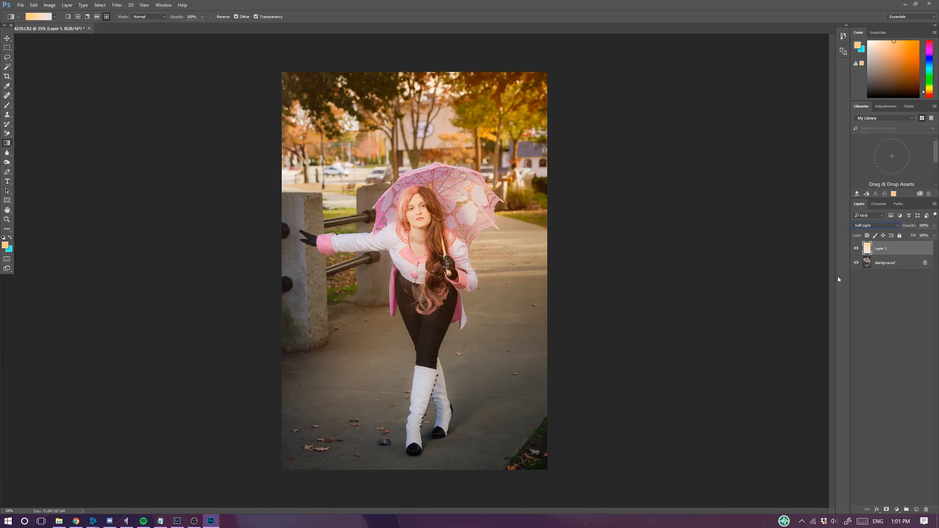
click(934, 225)
drag(934, 235, 914, 236)
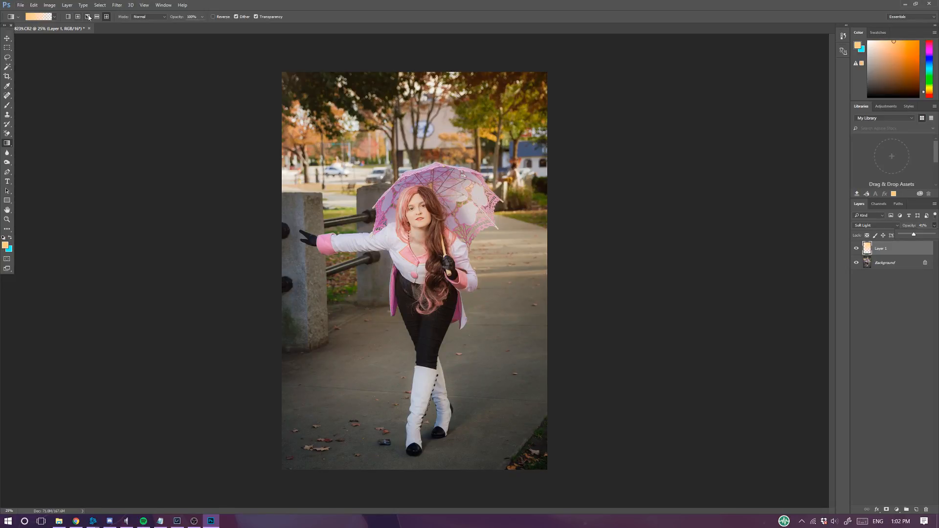
Add a second blank layer above the orange gradient layer.
click(67, 5)
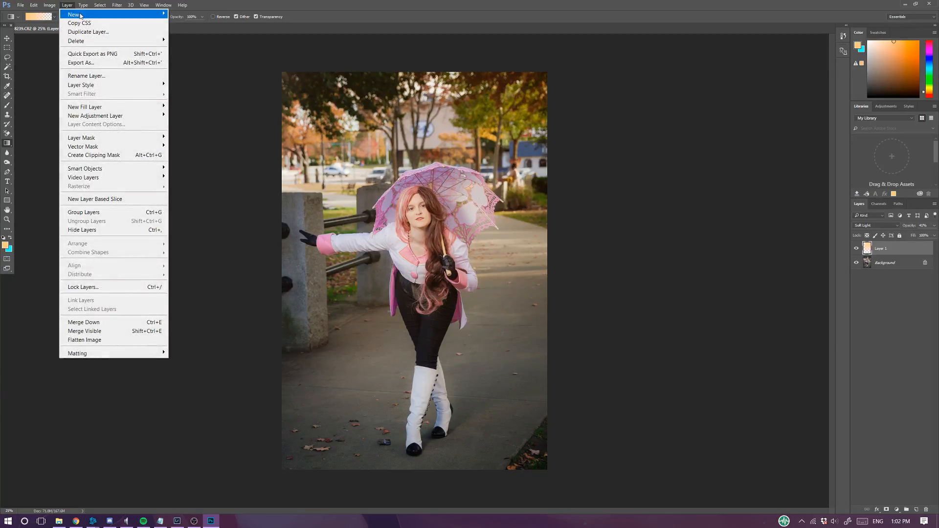
mouse_move(81, 15)
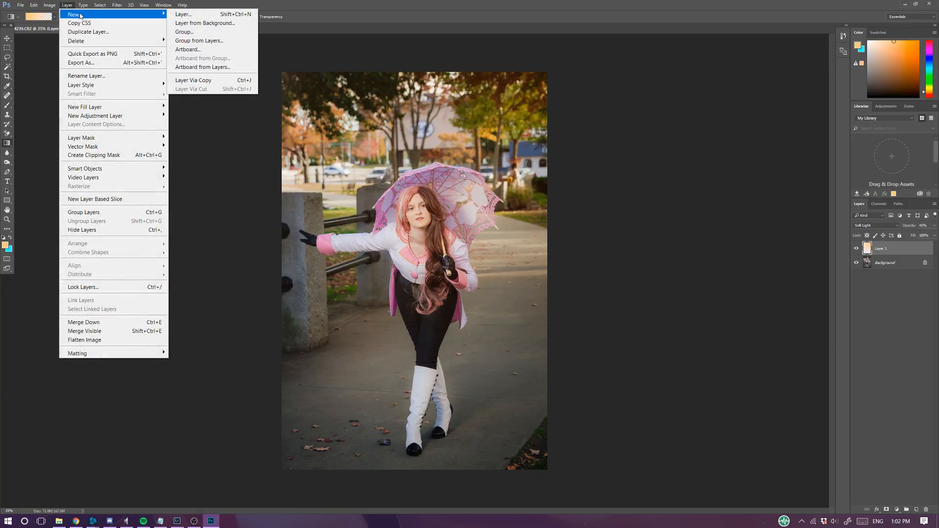
click(184, 15)
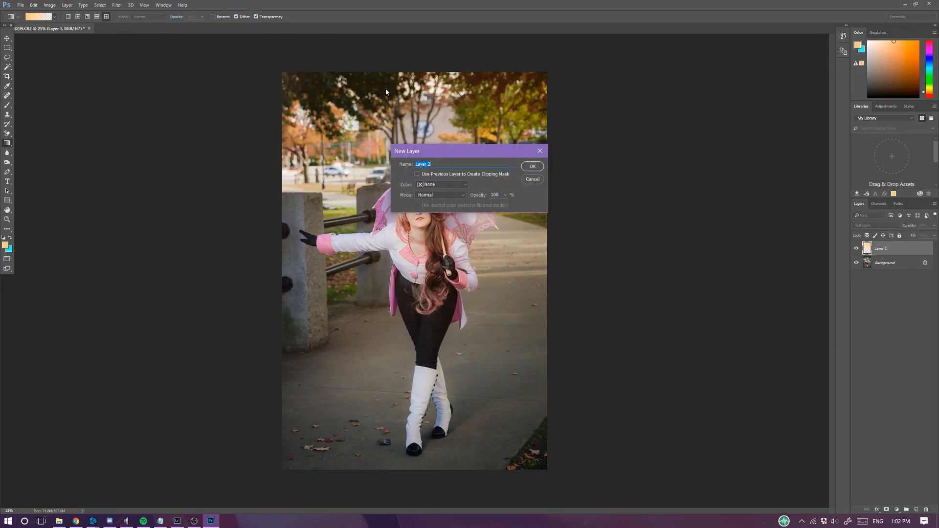
click(534, 167)
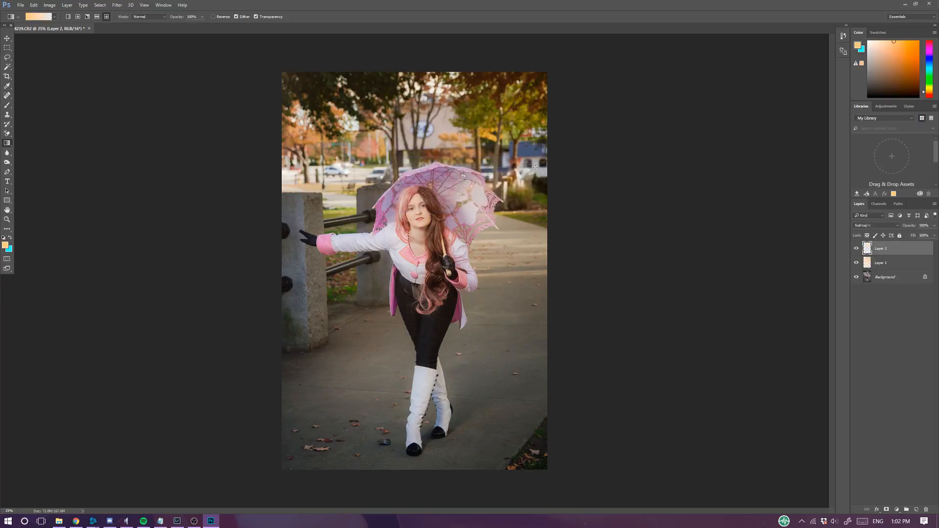
Change the foreground color to pale yellow and draw a diamond gradient from the photo's upper-right corner toward its lower left.
click(5, 246)
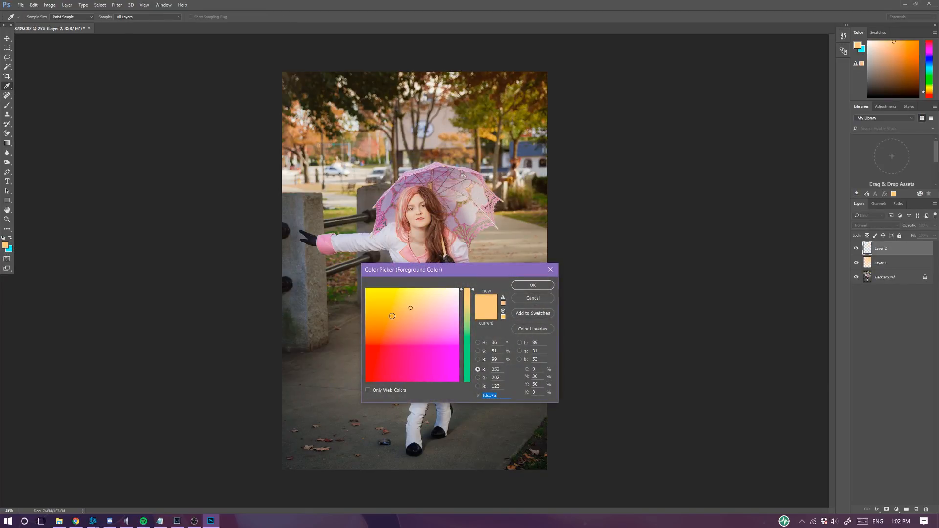
click(418, 298)
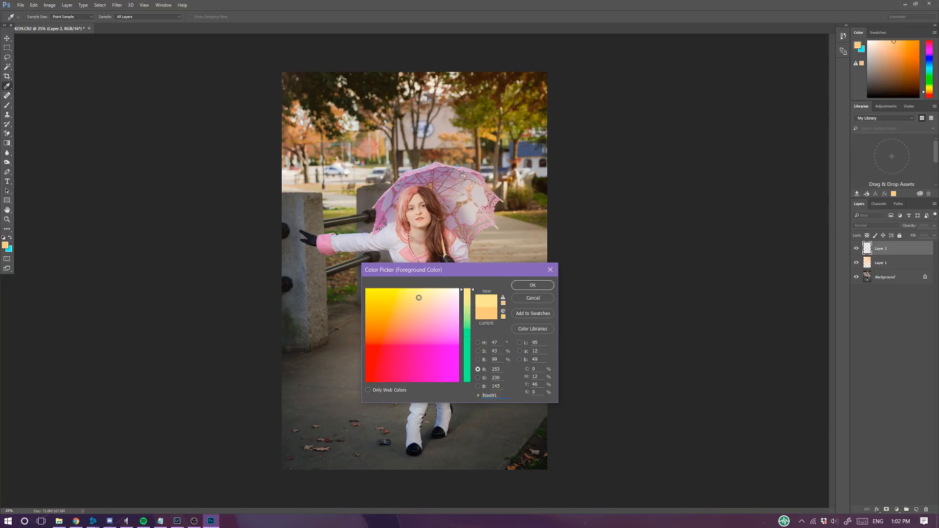
drag(418, 298, 422, 292)
click(531, 284)
key(g)
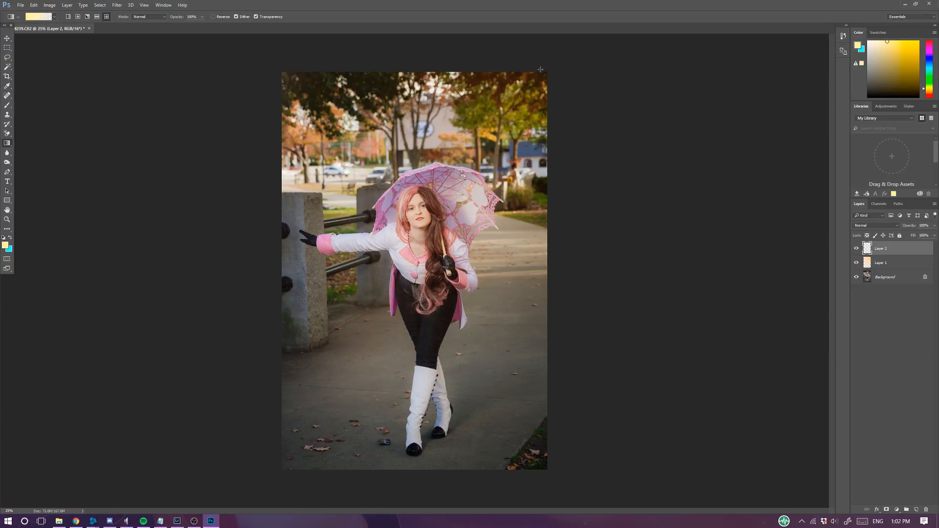
drag(363, 331, 337, 427)
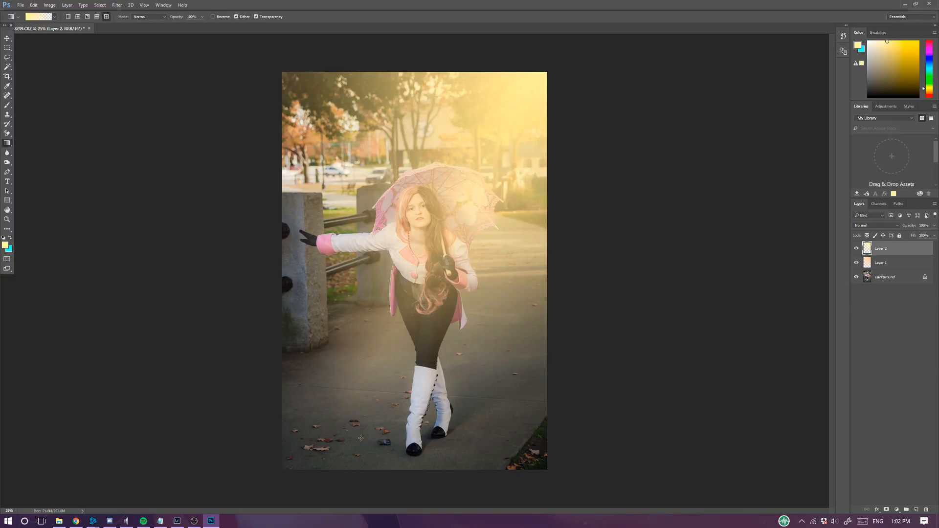
Set the yellow gradient layer's blend mode to Hard Light and lower its opacity to 7%.
click(870, 227)
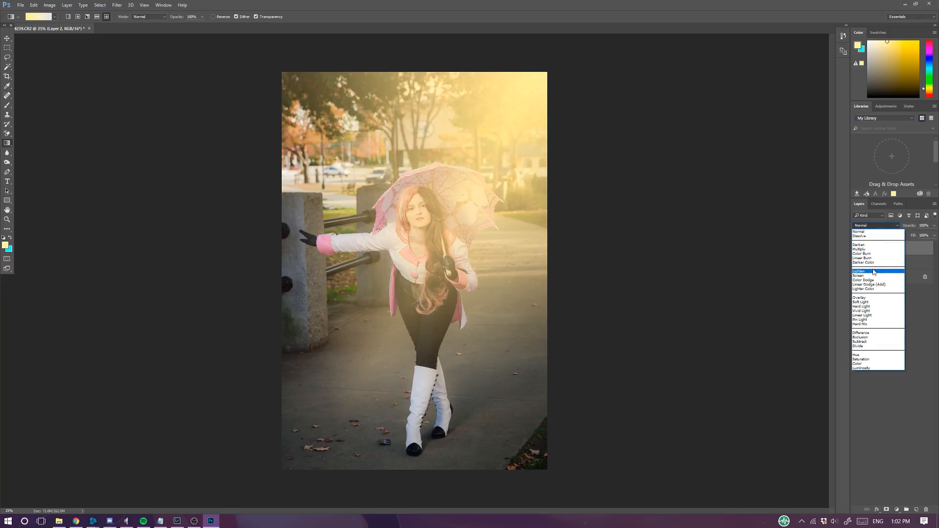
click(875, 307)
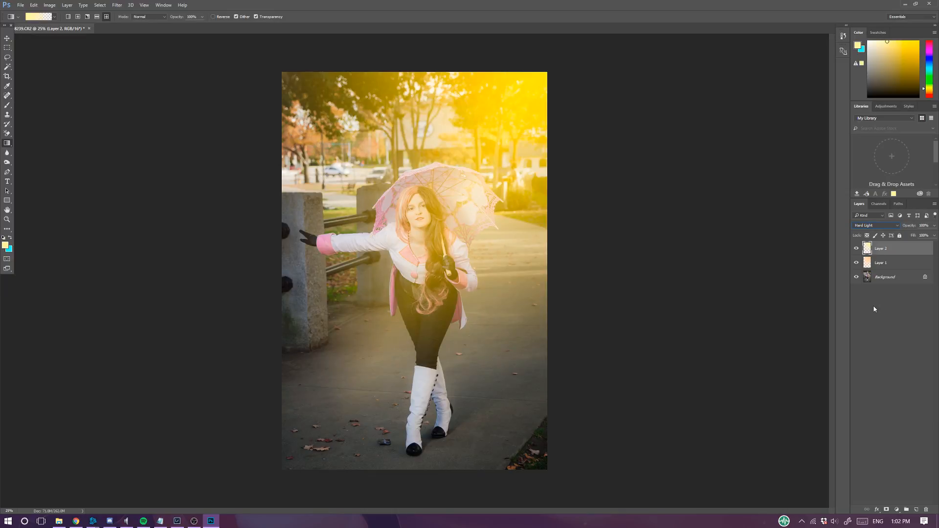
click(934, 226)
click(904, 235)
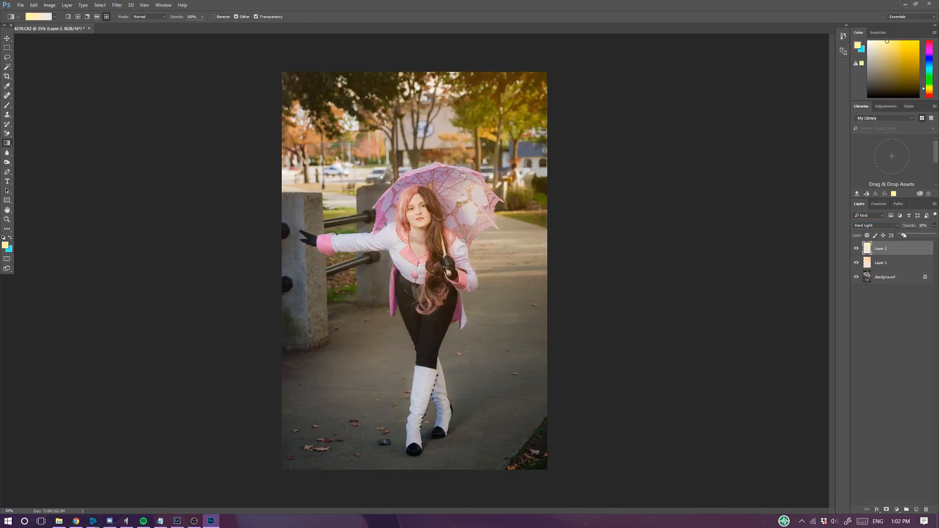
drag(904, 236, 904, 237)
Reduce the orange gradient layer's opacity slightly and set the yellow gradient layer's opacity to 12%.
click(901, 263)
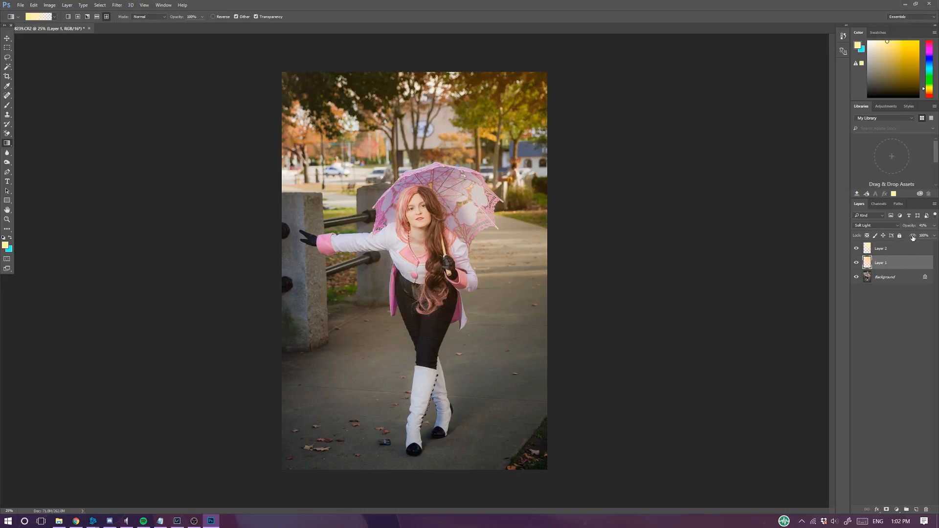
click(934, 226)
drag(910, 235, 910, 237)
click(905, 252)
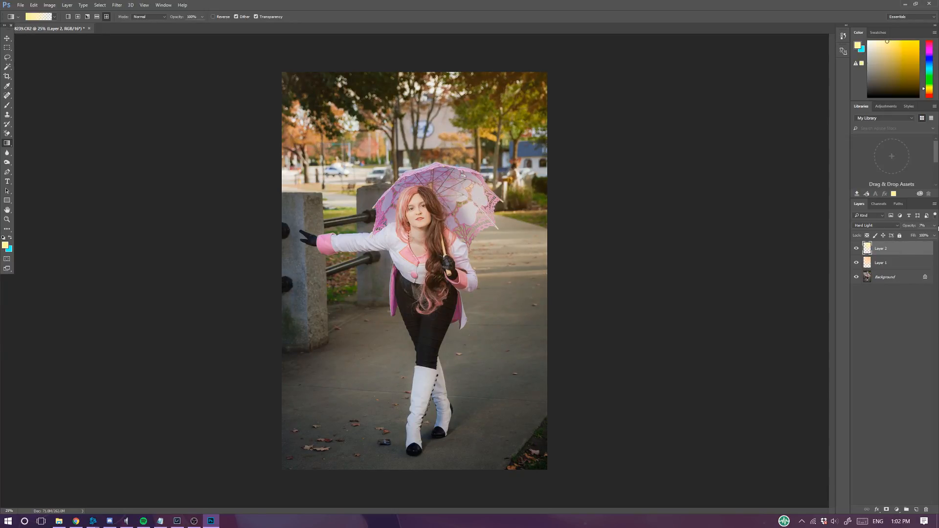
click(933, 227)
drag(903, 237, 904, 238)
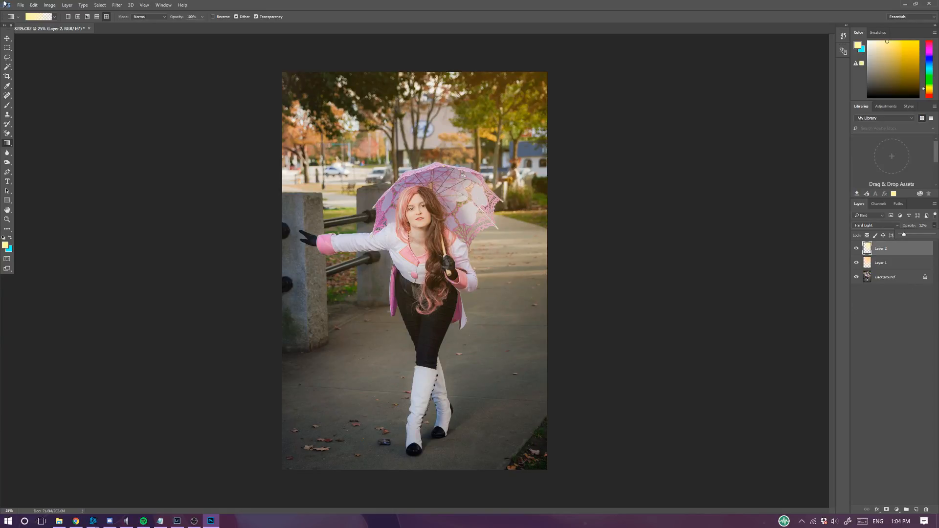
Add a third blank layer above the yellow gradient layer.
click(67, 5)
mouse_move(88, 16)
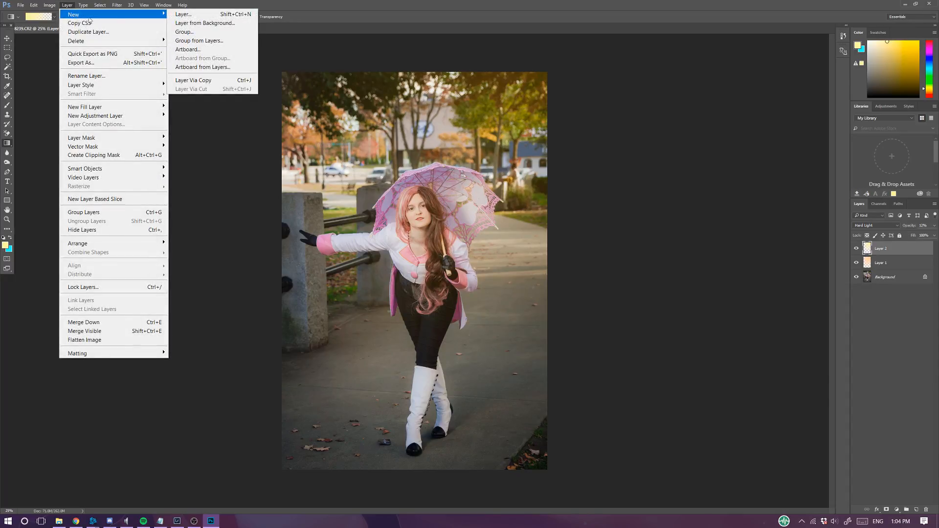
click(209, 14)
click(541, 169)
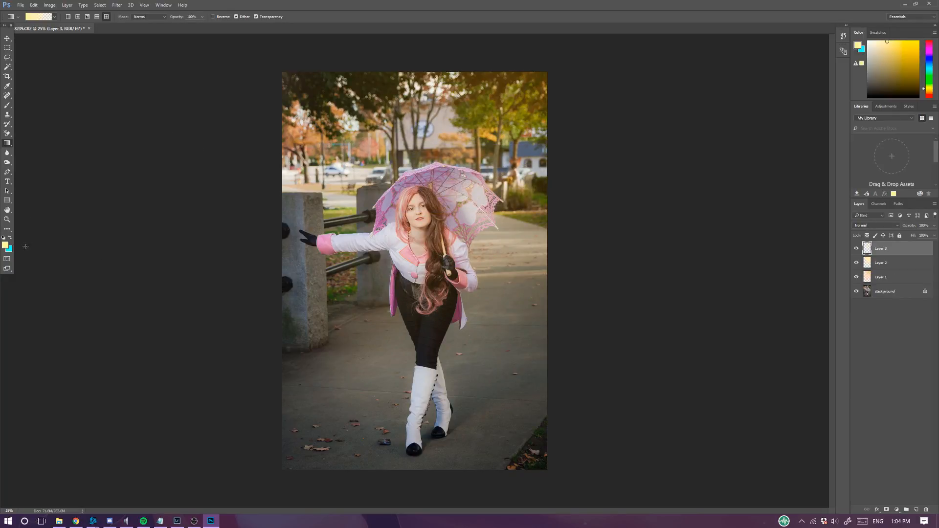
Change the foreground color to a dark purple.
click(6, 244)
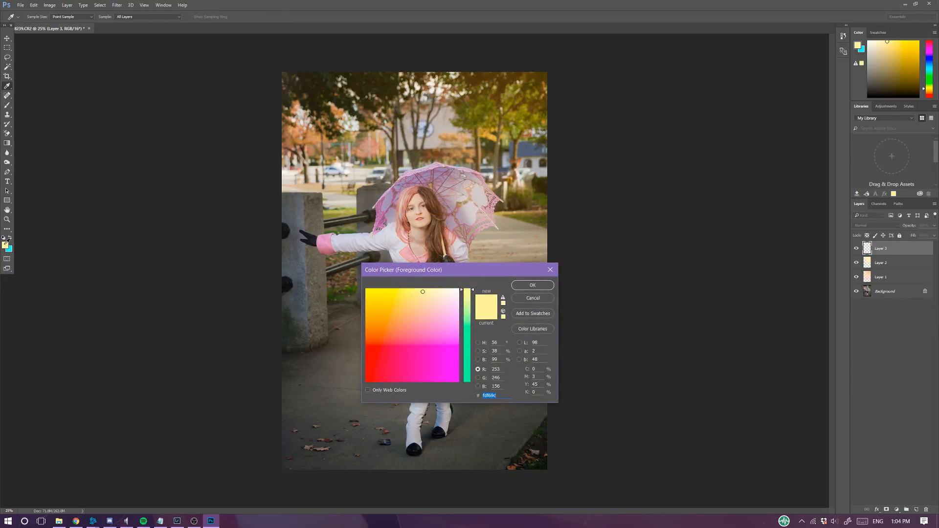
drag(506, 275, 749, 187)
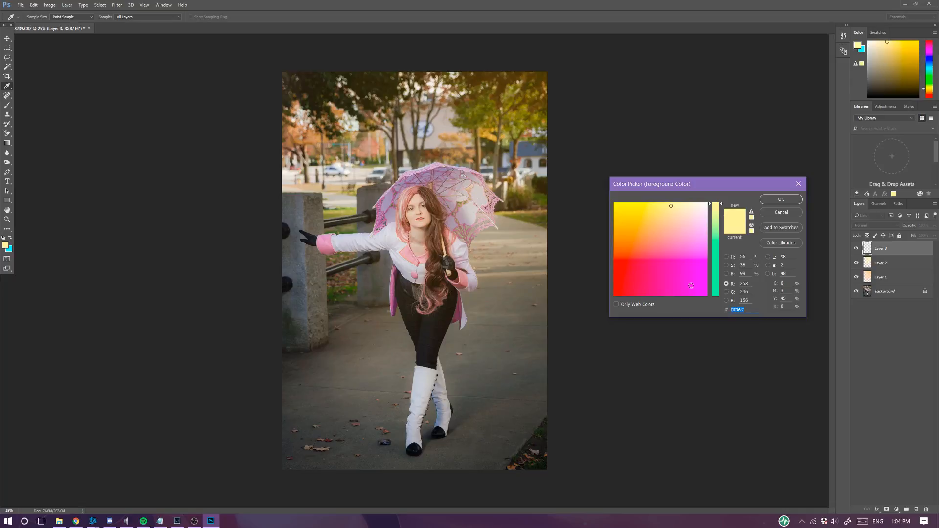
click(677, 285)
drag(719, 284, 717, 292)
click(648, 287)
drag(647, 287, 649, 286)
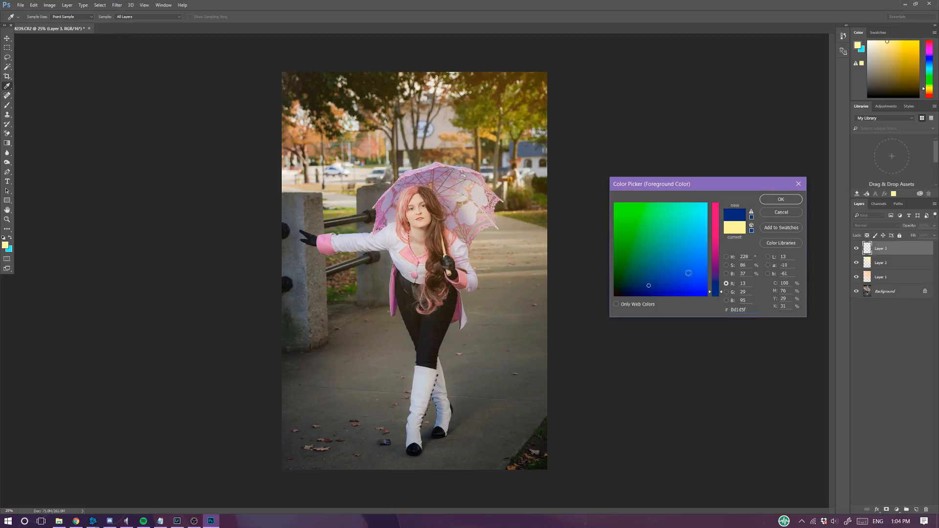
click(714, 265)
drag(715, 265, 714, 273)
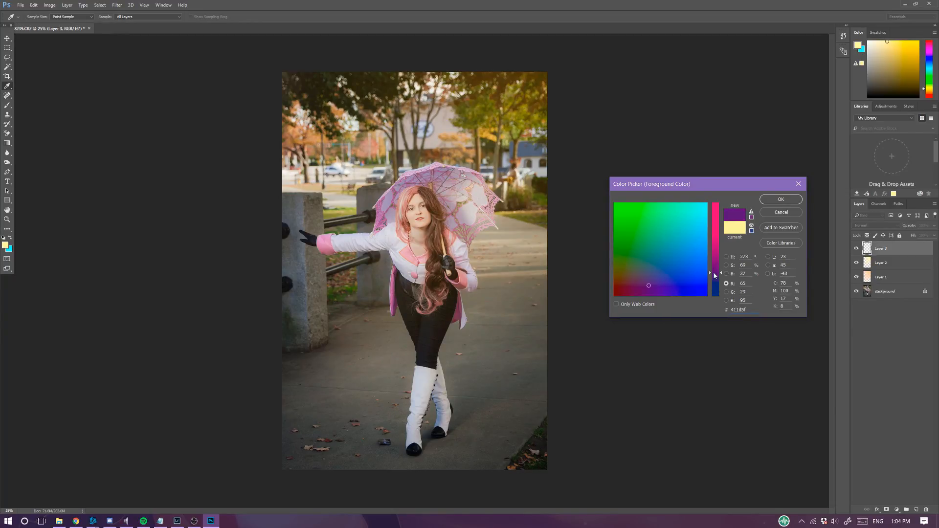
click(781, 199)
Draw a linear purple gradient on the new top layer from the photo's lower-left corner toward the model's torso.
key(g)
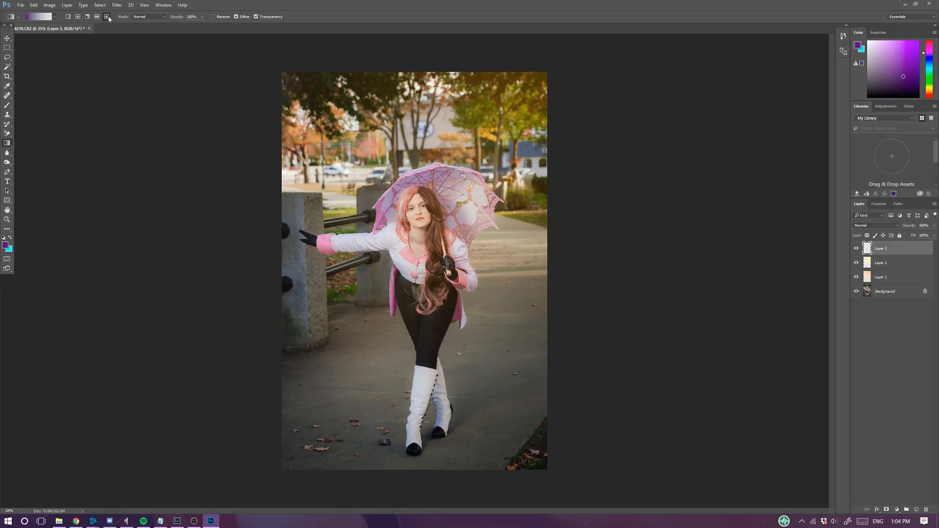
click(68, 16)
drag(279, 471, 447, 251)
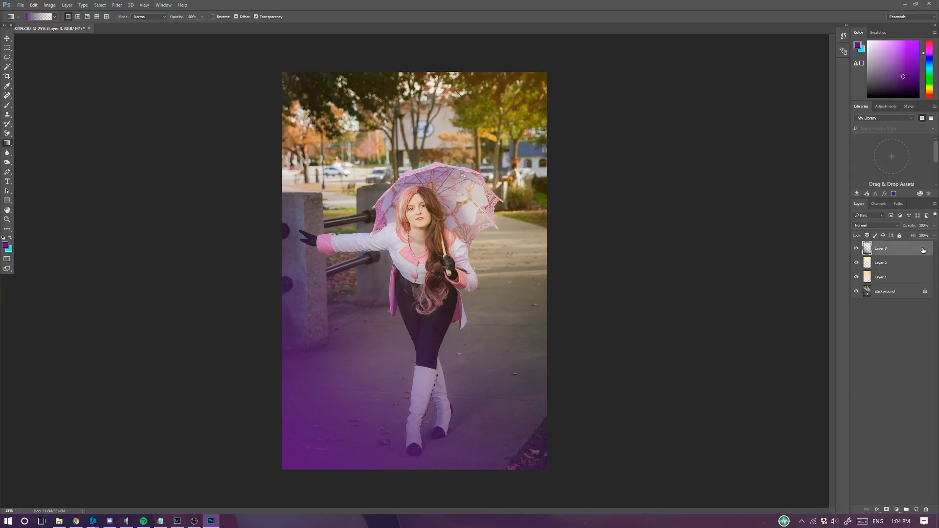
Set the purple gradient layer's blend mode to Darken and lower its opacity to roughly a third.
click(898, 226)
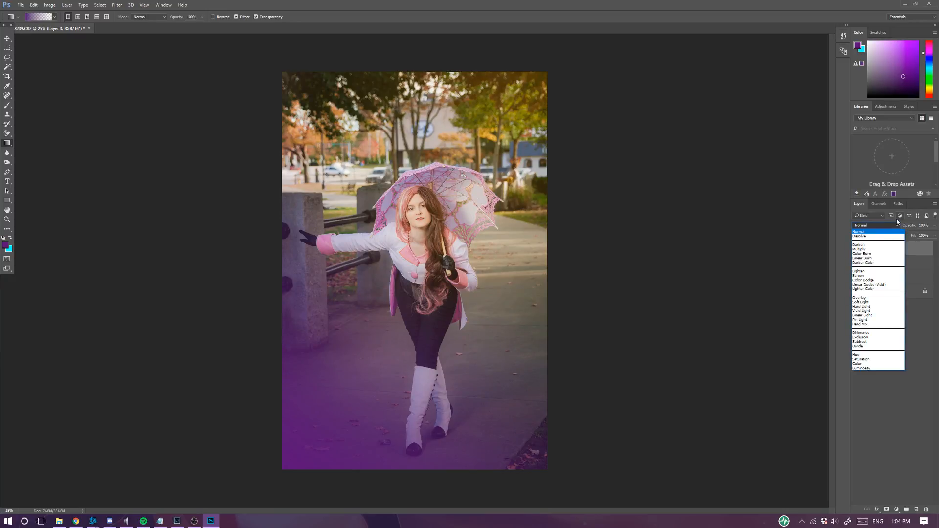
click(896, 253)
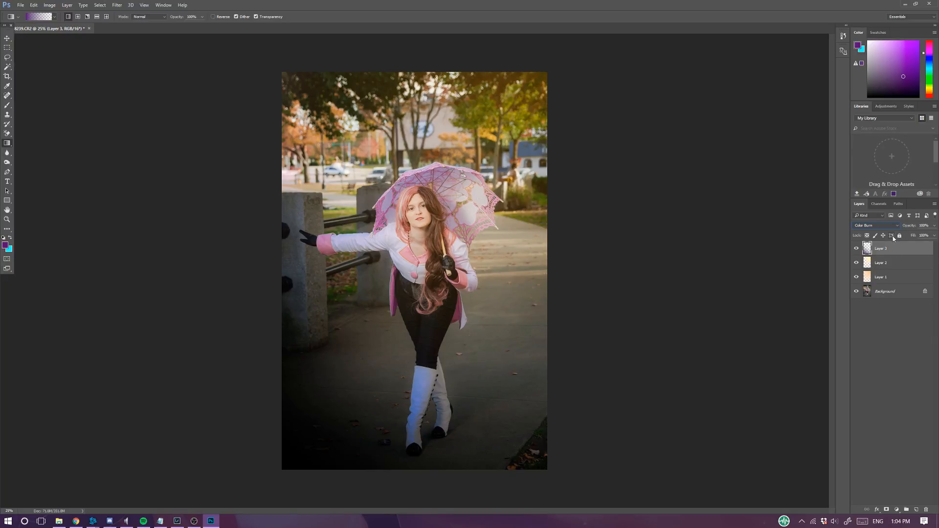
click(881, 225)
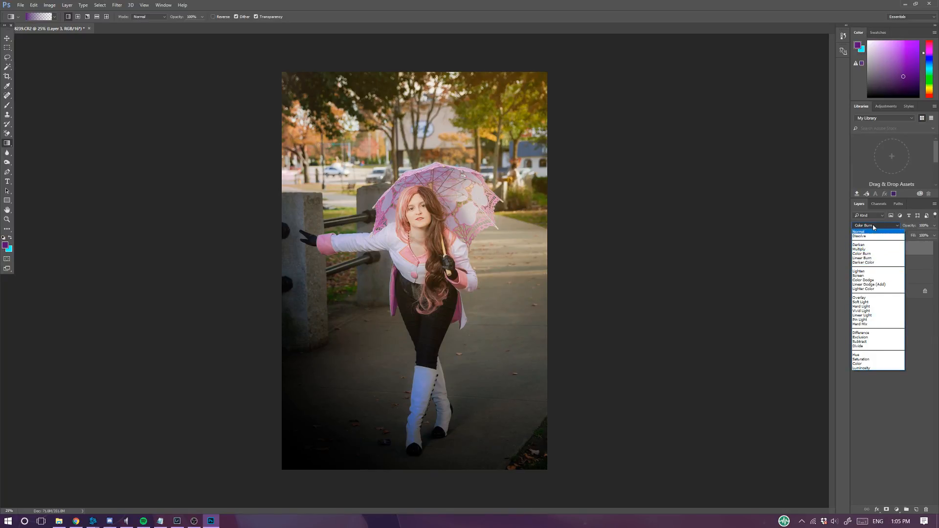
click(874, 225)
scroll(873, 229, up, 4)
scroll(873, 230, down, 2)
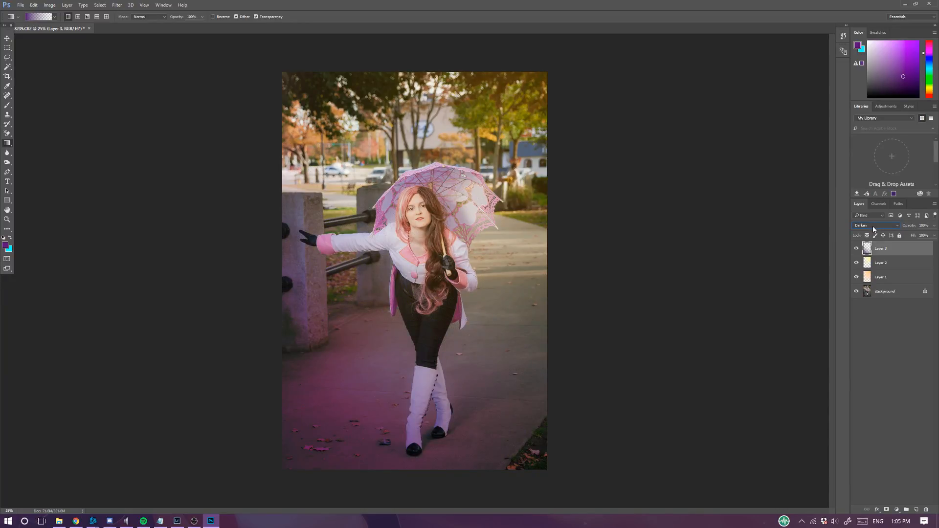
scroll(874, 229, down, 1)
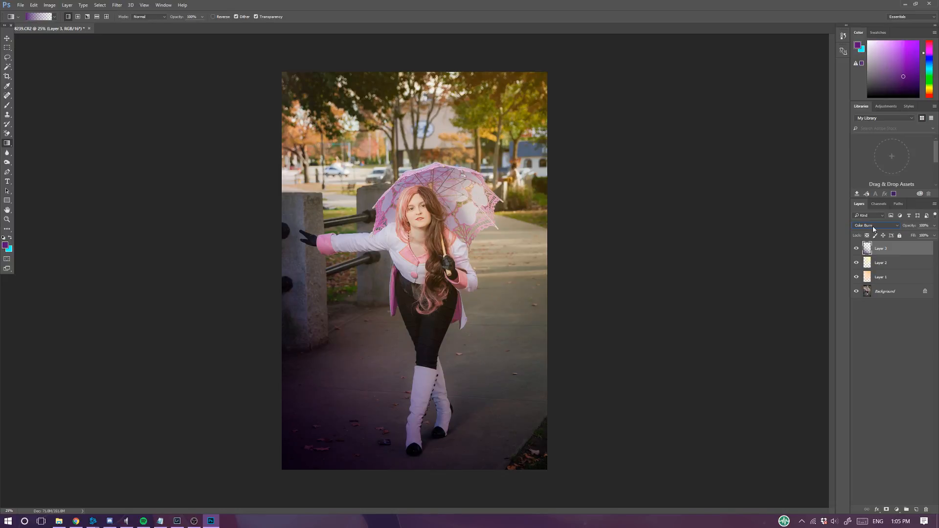
scroll(874, 229, down, 2)
scroll(874, 229, up, 1)
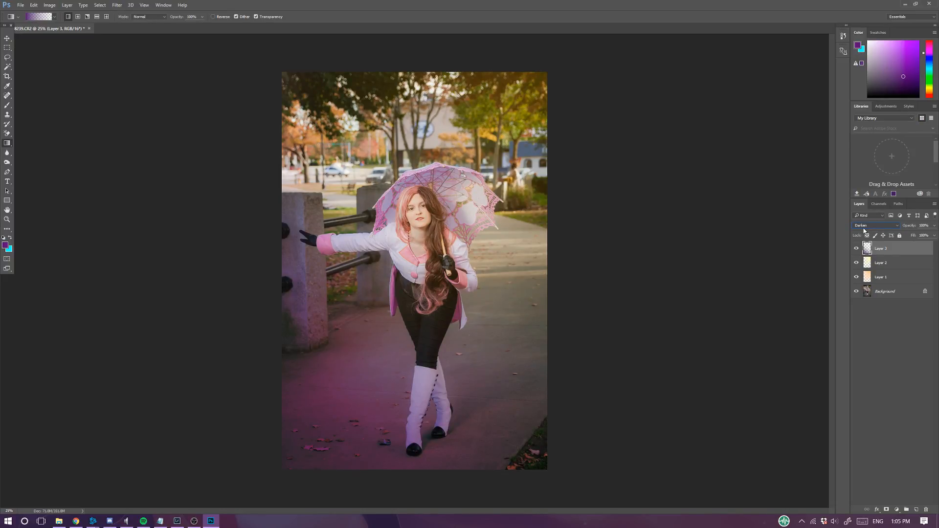
click(934, 226)
drag(935, 234, 912, 235)
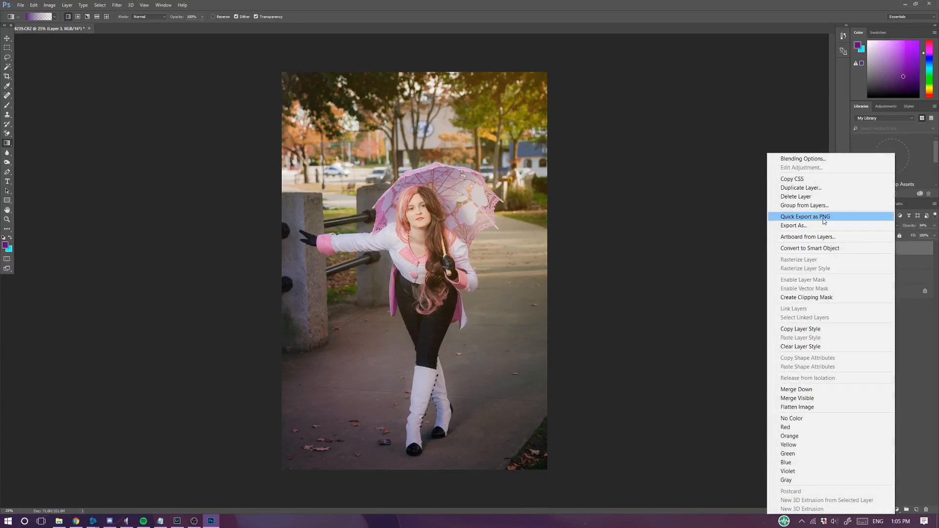
Duplicate the purple gradient layer and compare blend modes on the copy, from Dissolve through Multiply and Linear Dodge (Add), choosing one beyond Overlay.
click(831, 193)
click(533, 166)
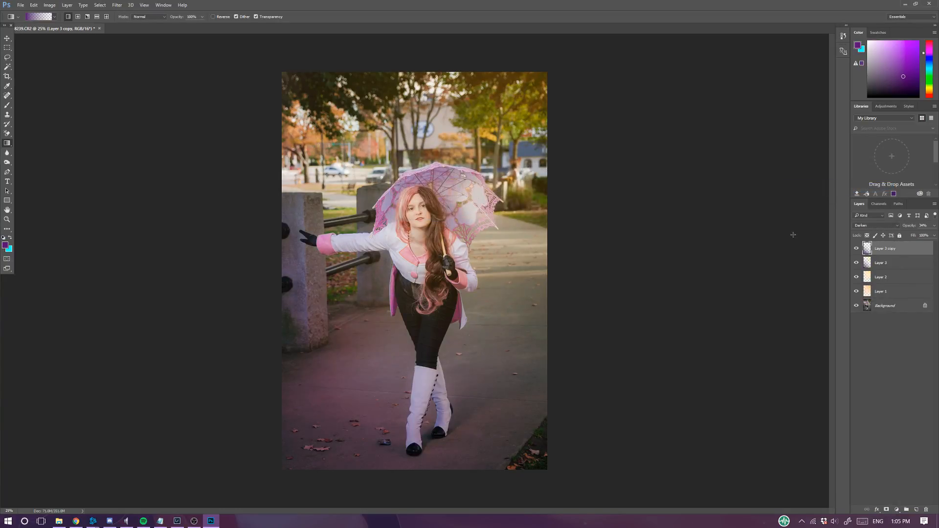
click(861, 226)
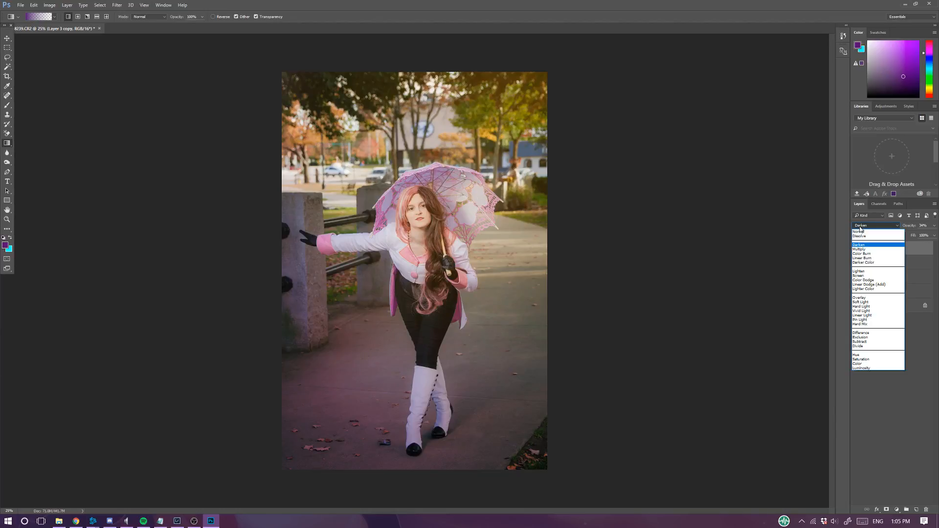
click(860, 228)
key(Up)
key(Up)
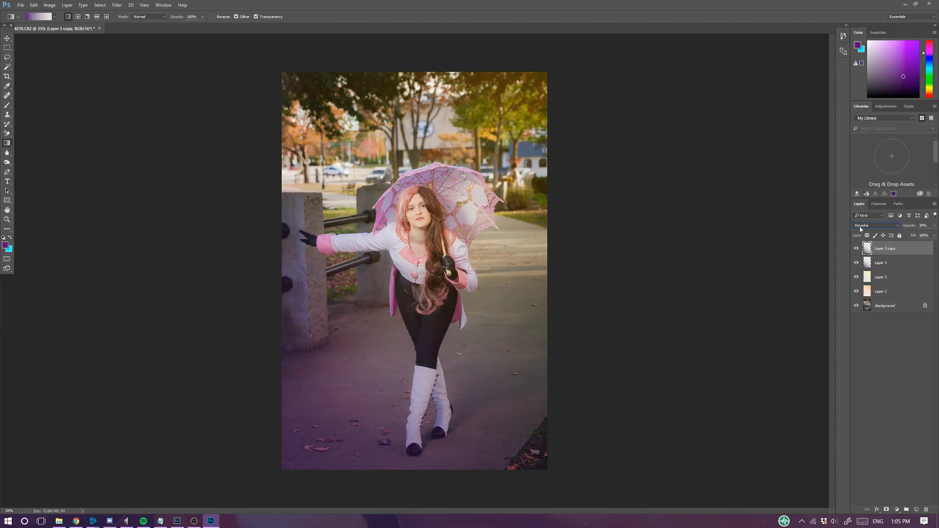
key(Down)
key(Down)
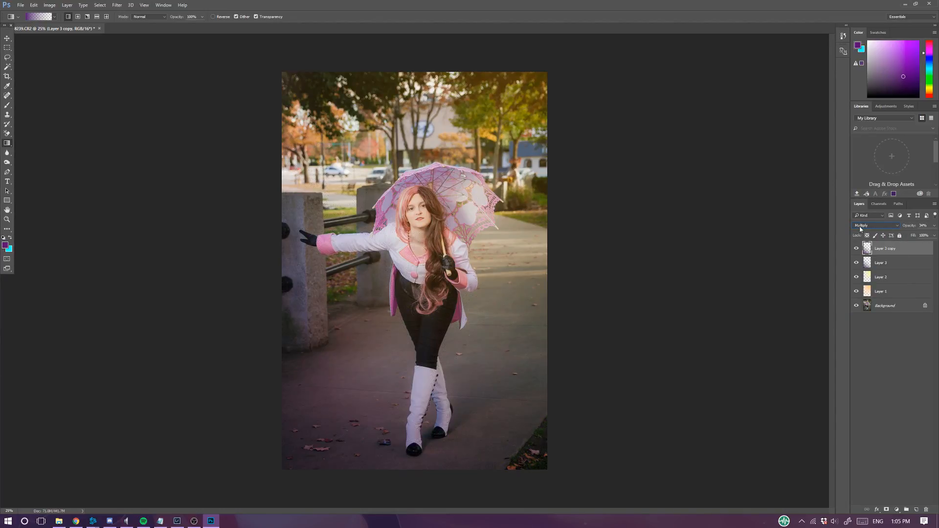
key(Up)
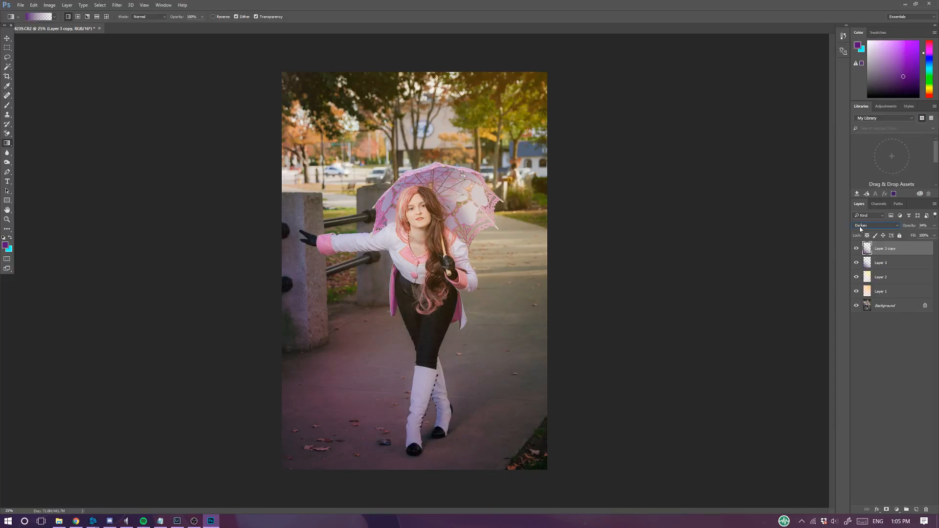
key(Down)
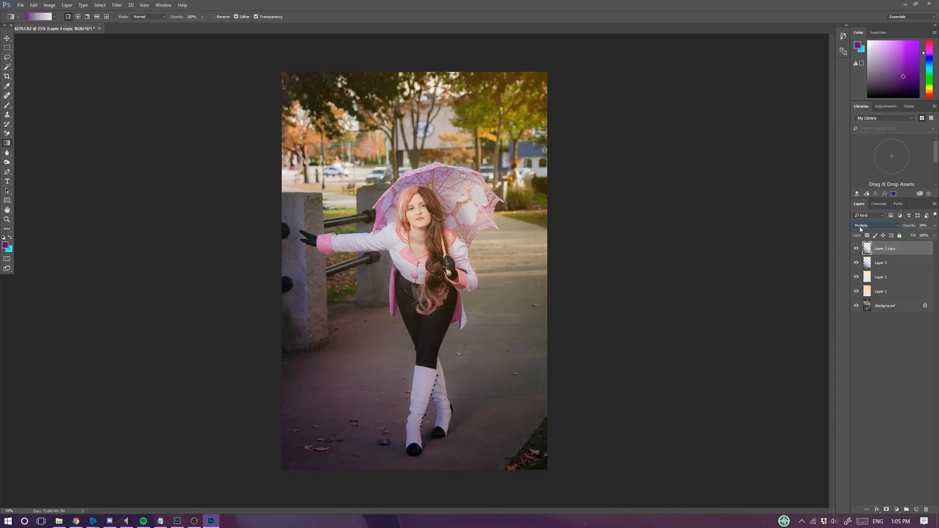
key(Down)
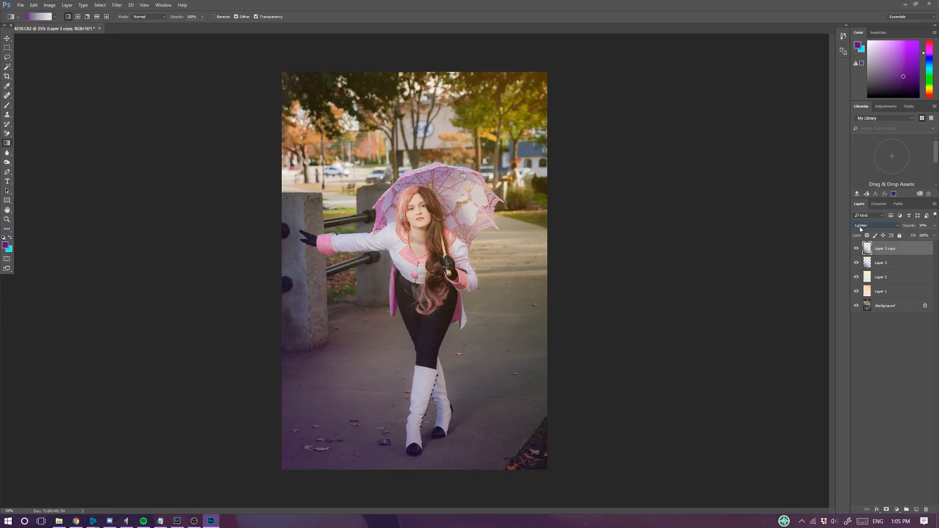
key(Down)
key(Down)
key(Down)
key(Down)
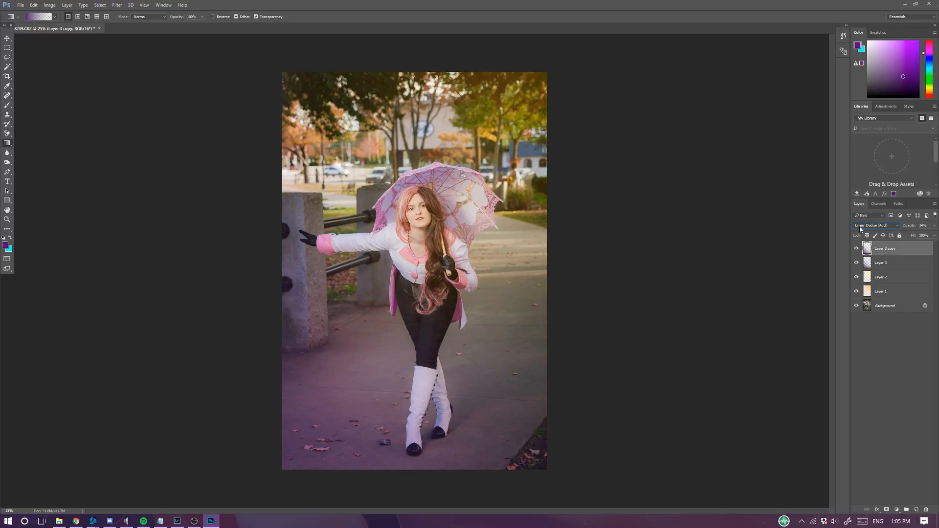
key(Up)
key(Up)
key(Down)
key(Down)
key(Down)
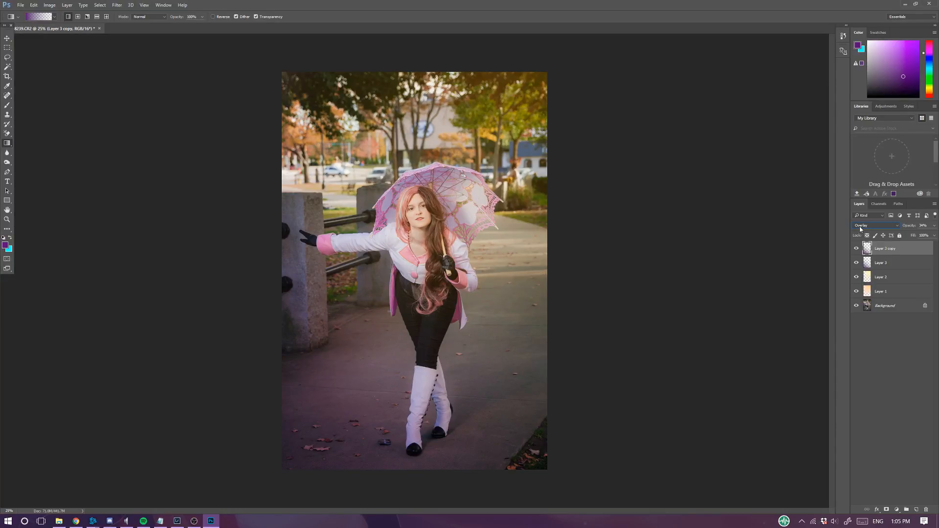
key(Down)
key(Down)
key(Down)
key(Up)
Fine-tune the opacity of the original purple gradient layer beneath the copy.
click(934, 225)
click(906, 262)
click(935, 226)
mouse_move(914, 235)
mouse_down()
mouse_move(921, 239)
mouse_move(913, 238)
mouse_up()
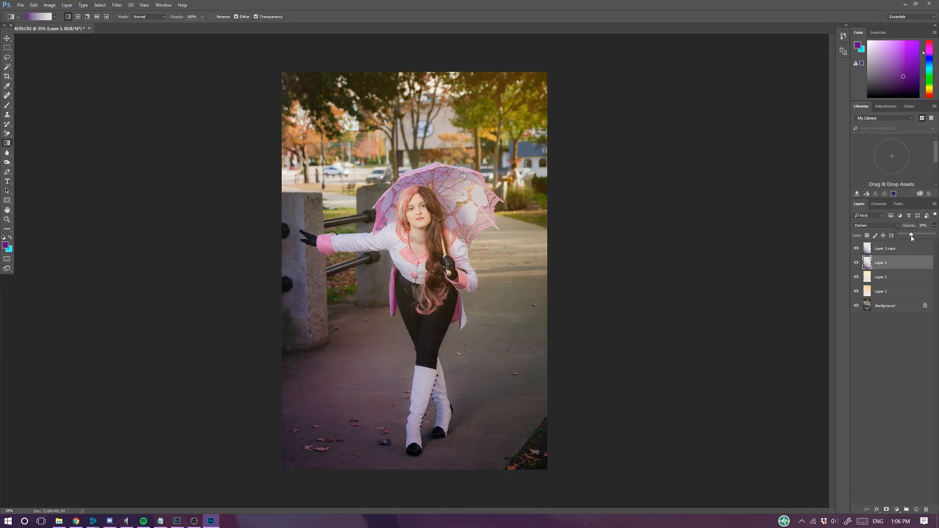
click(922, 225)
click(872, 226)
click(872, 227)
click(682, 277)
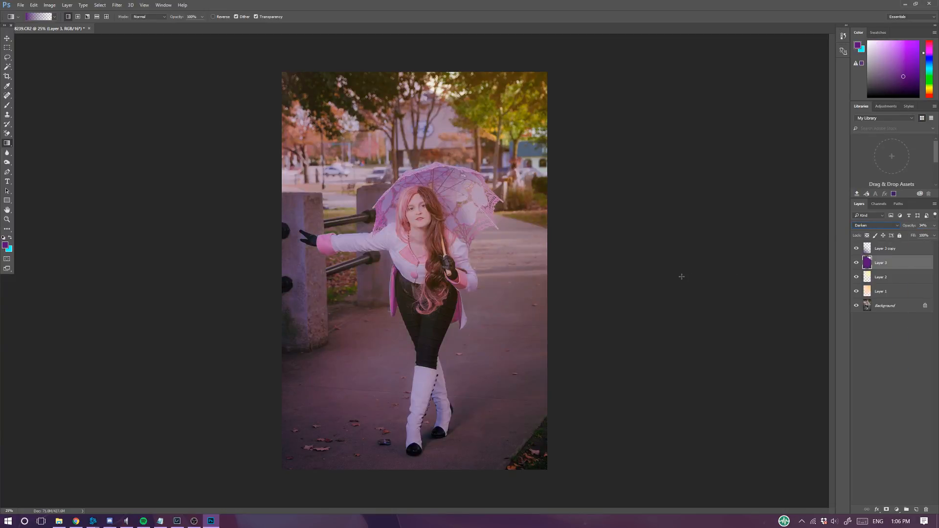
key(ctrl+z)
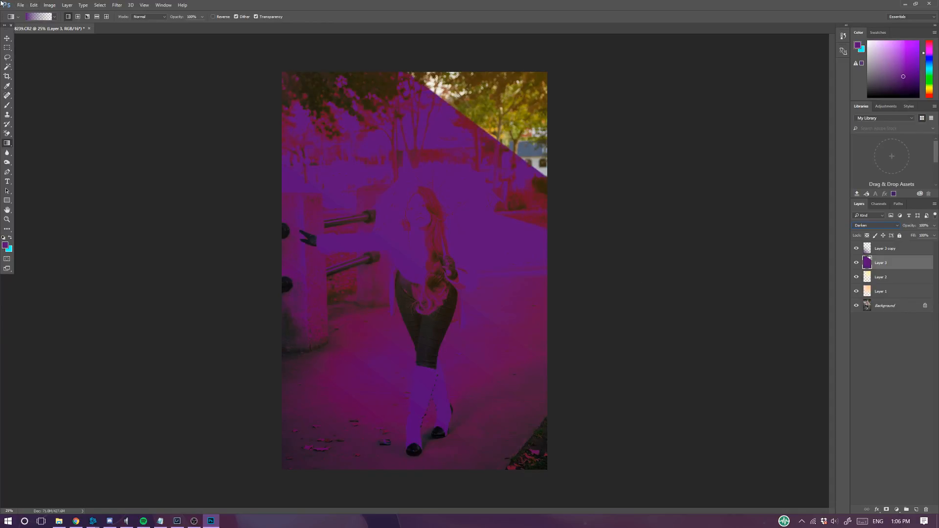
click(33, 5)
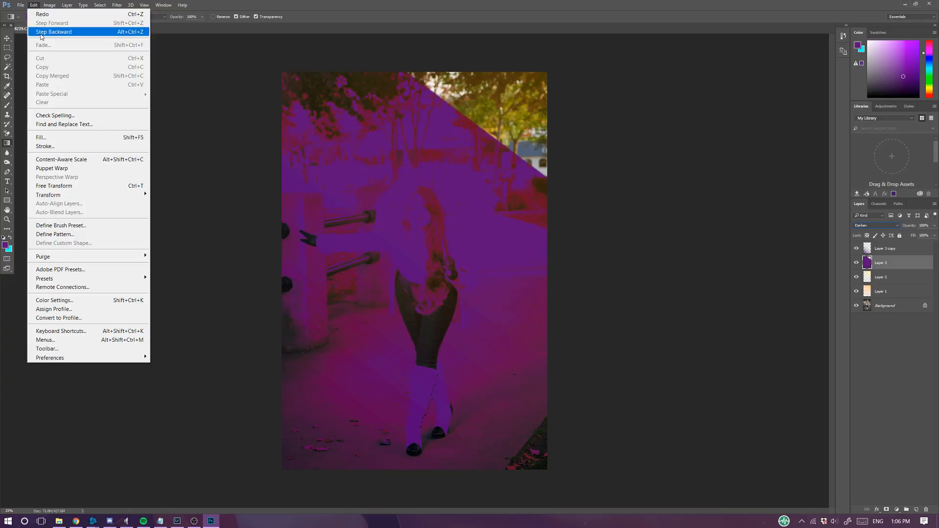
click(40, 32)
click(34, 5)
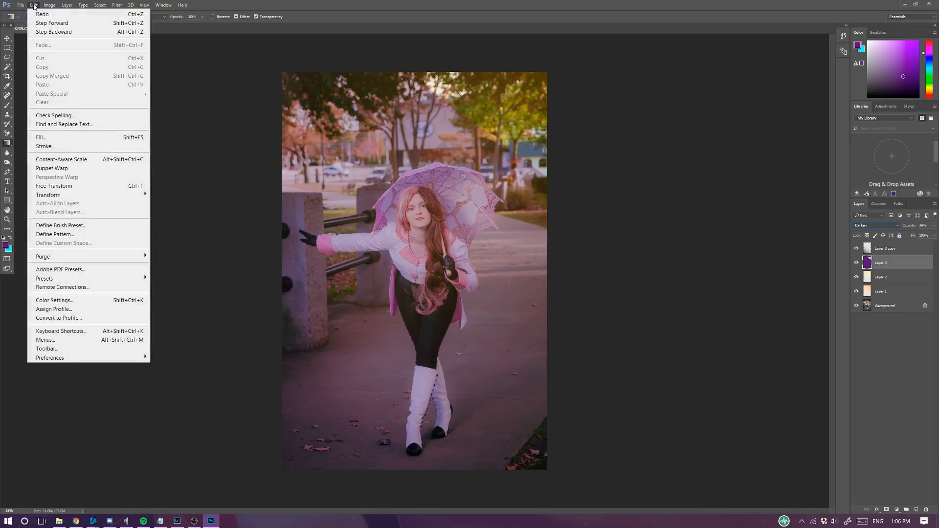
click(49, 31)
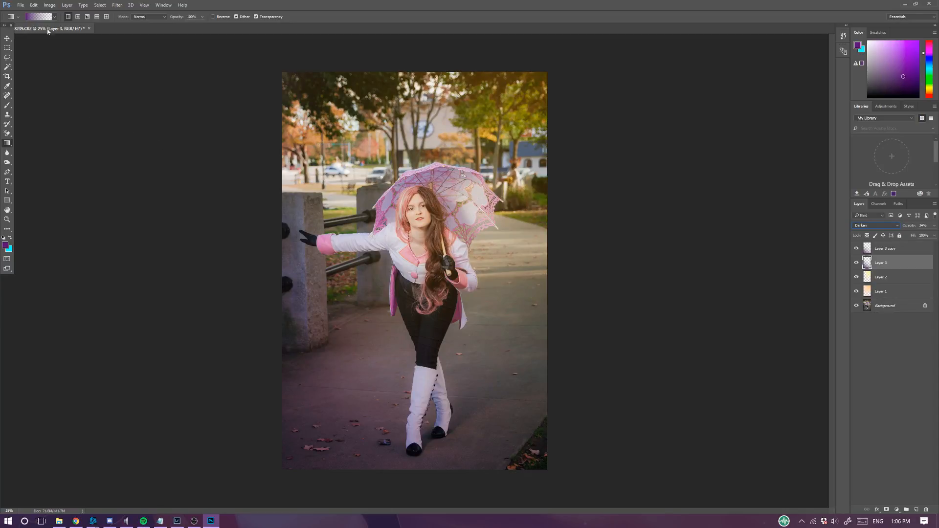
Save the layered portrait and close Photoshop to return to Lightroom.
click(20, 5)
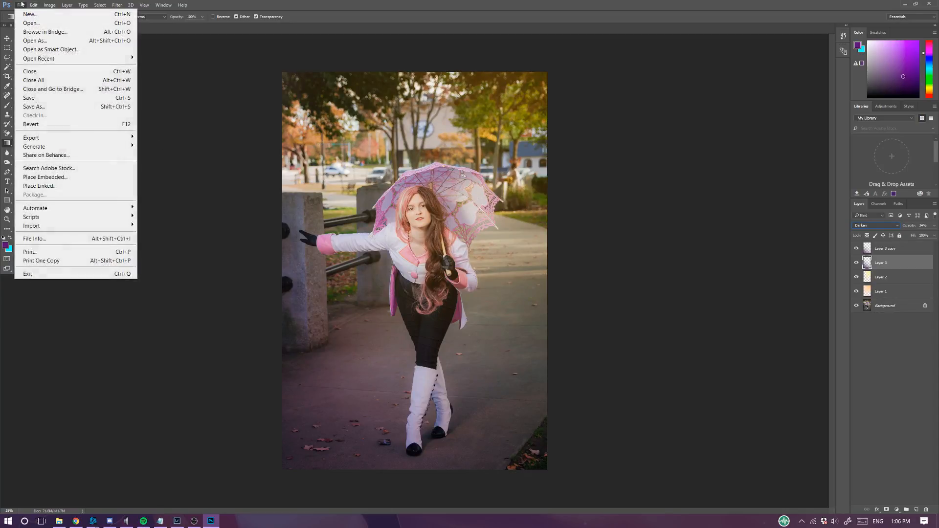
click(41, 98)
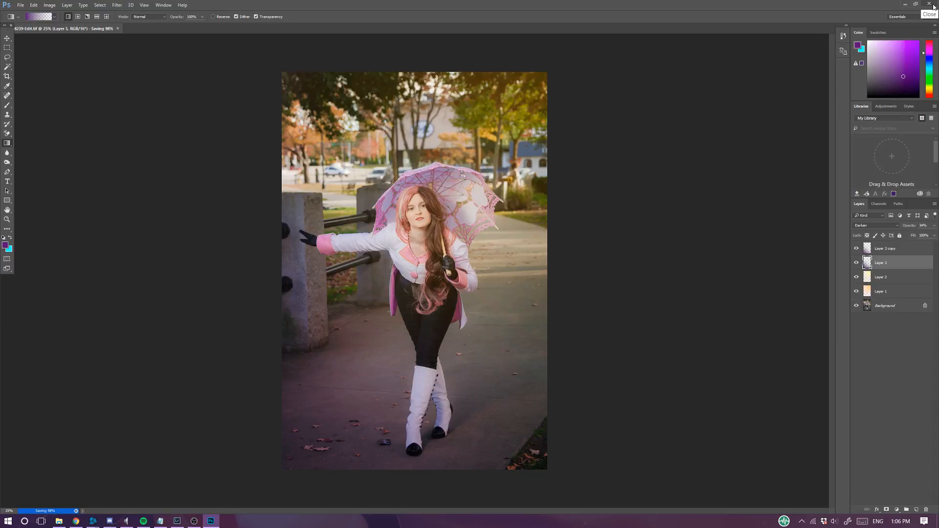
click(931, 4)
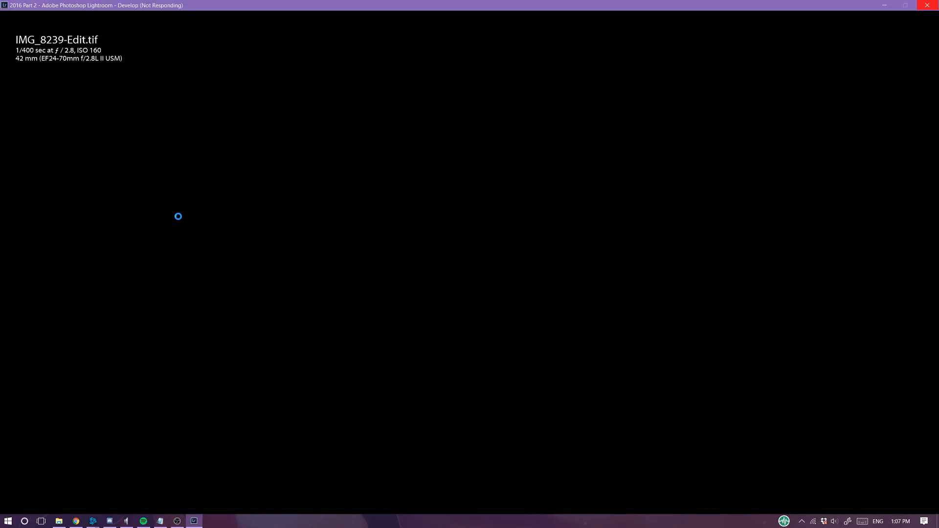
Compare the original IMG_8239.CR2 with its edited version and neighbouring photos, and switch to the Library thumbnail grid.
key(Left)
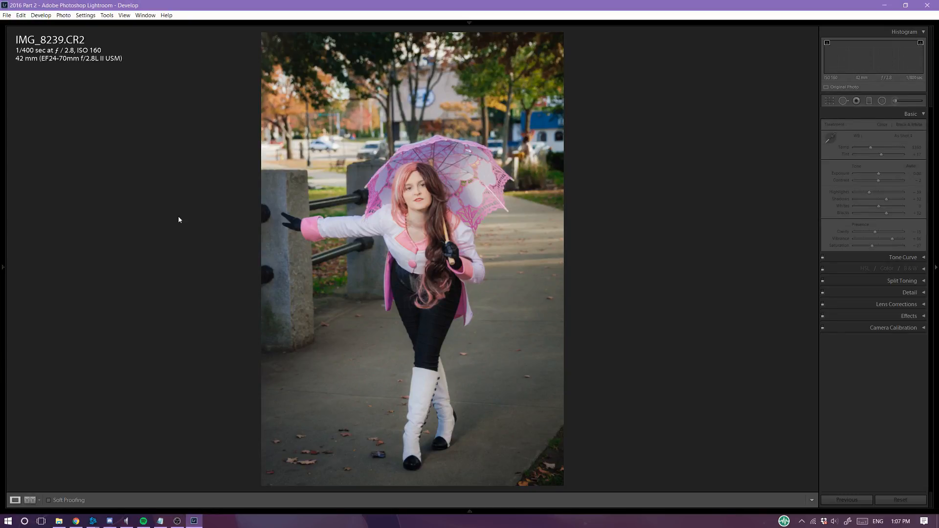
key(Right)
key(Left)
key(Right)
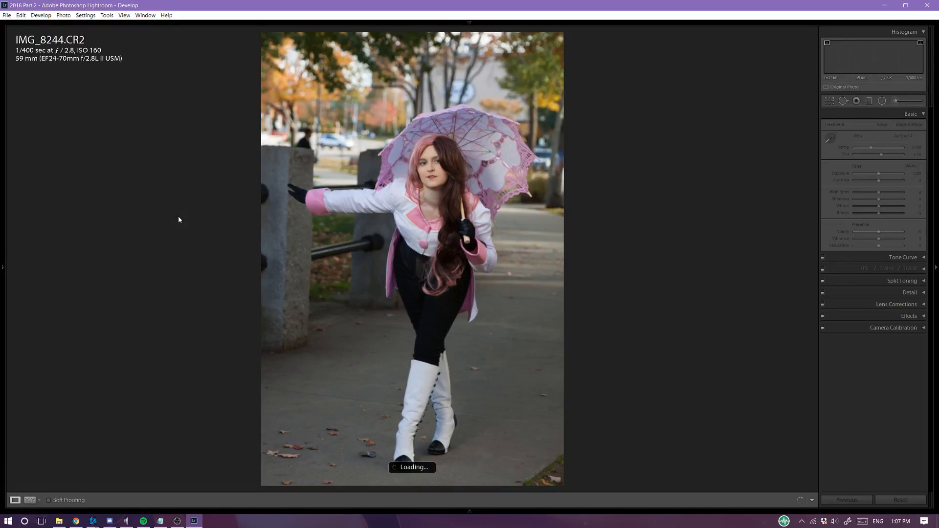
key(Left)
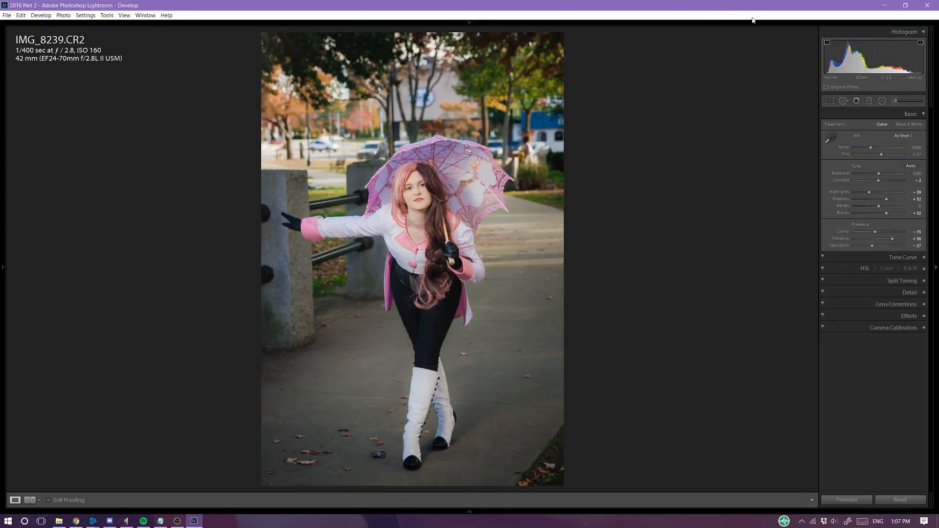
click(751, 36)
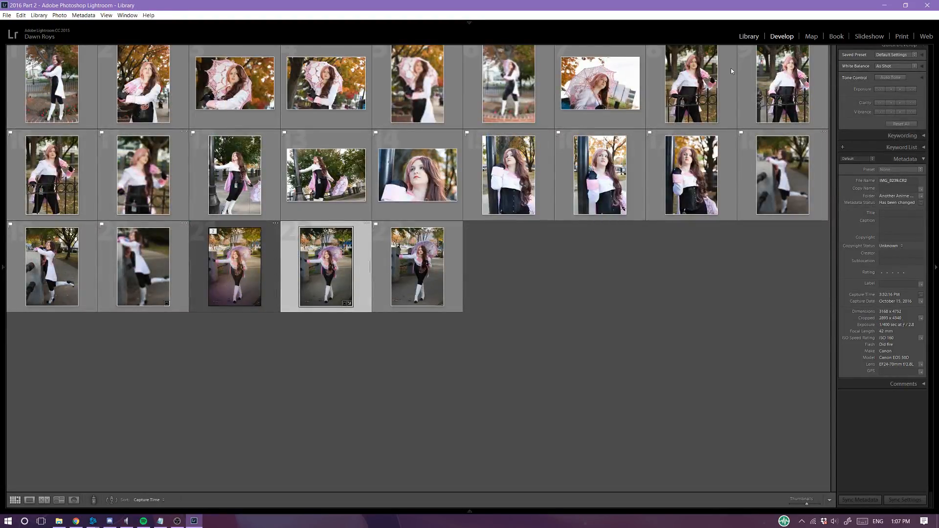
Select the warm-toned IMG_8239-Edit.tif among the thumbnails and open it in the Develop module.
click(285, 341)
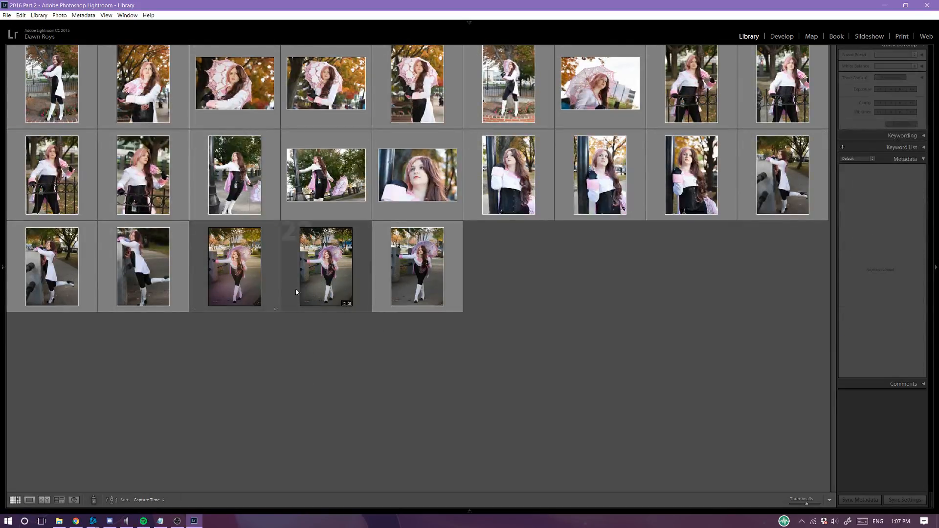
click(235, 254)
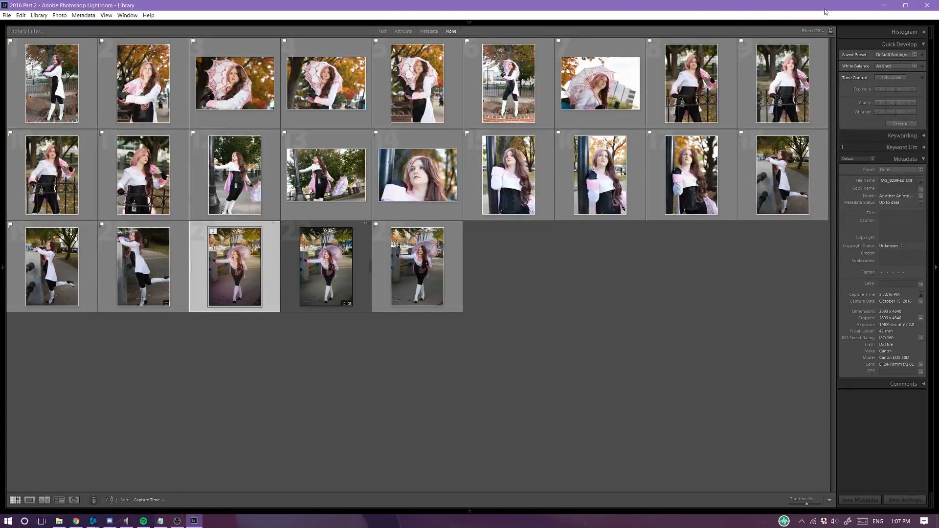
mouse_move(824, 23)
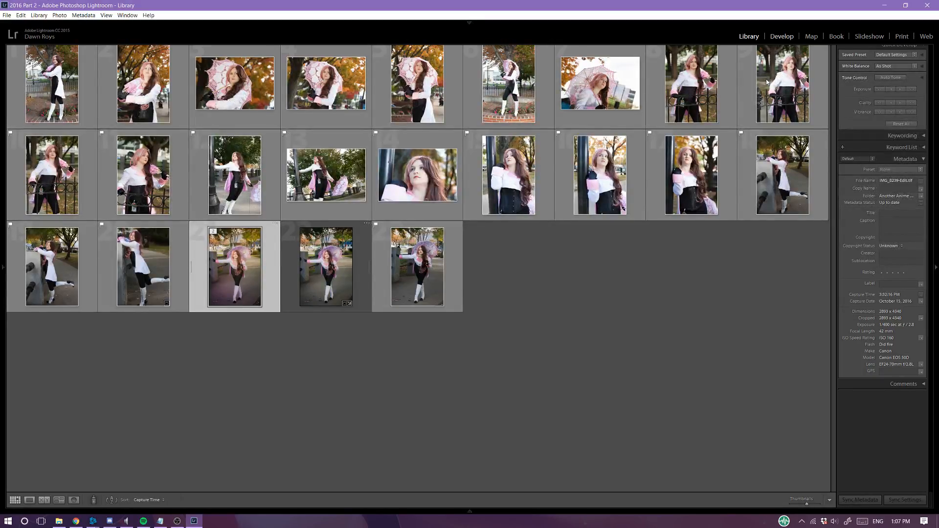
key(d)
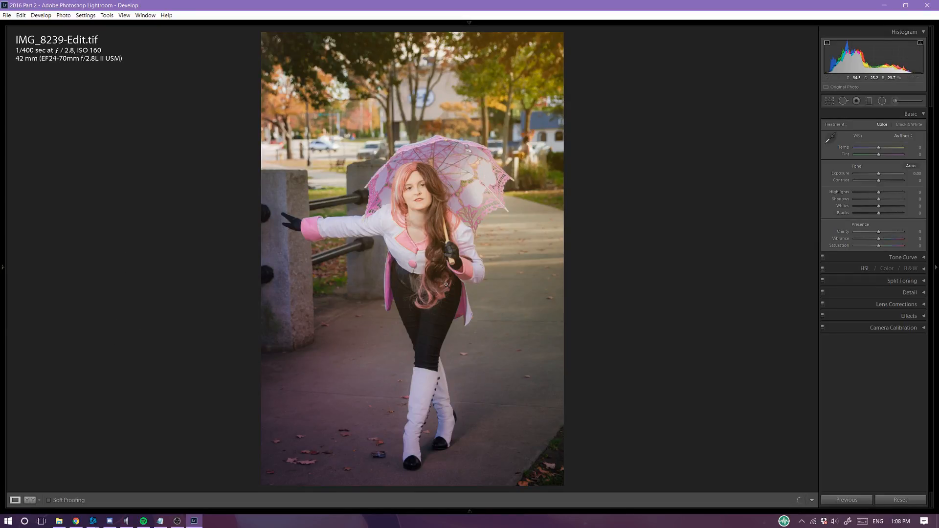
Open a copy of the portrait with Lightroom adjustments in Sharpener Pro 3: Output Sharpener.
right_click(420, 222)
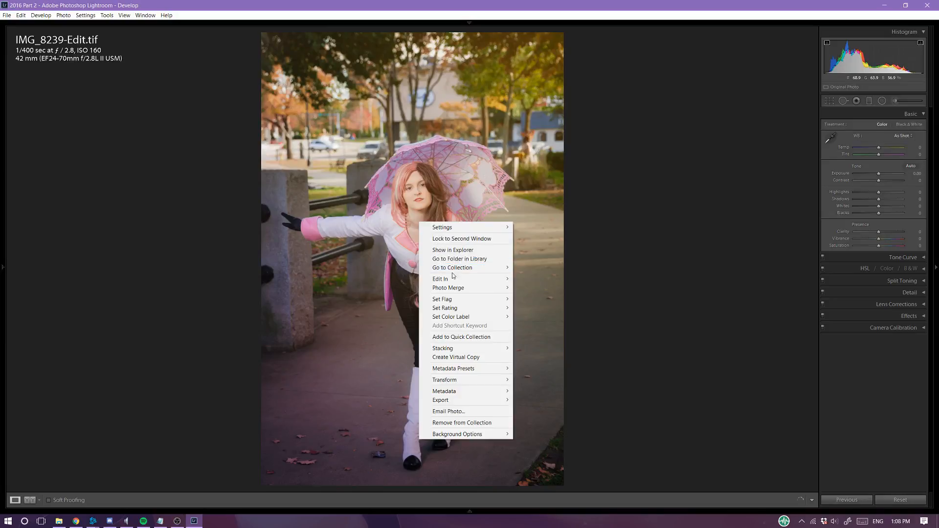
mouse_move(457, 301)
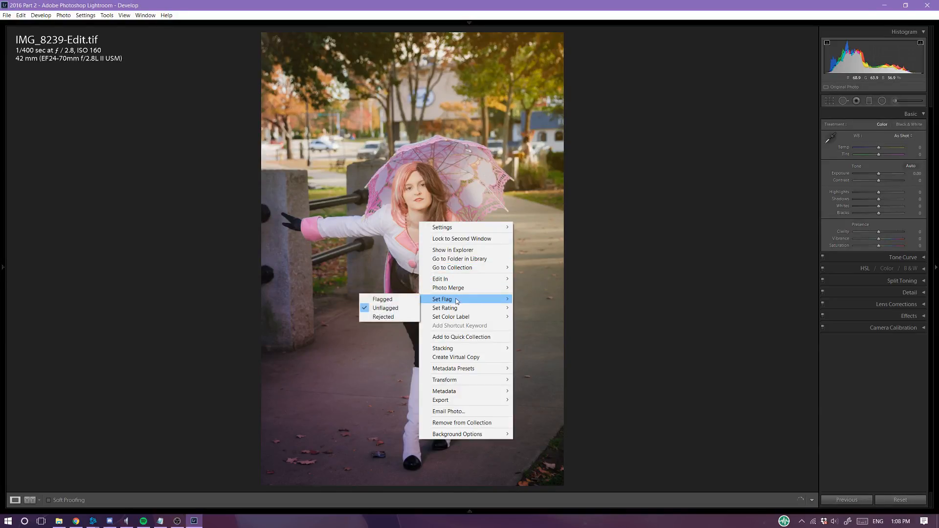
mouse_move(464, 279)
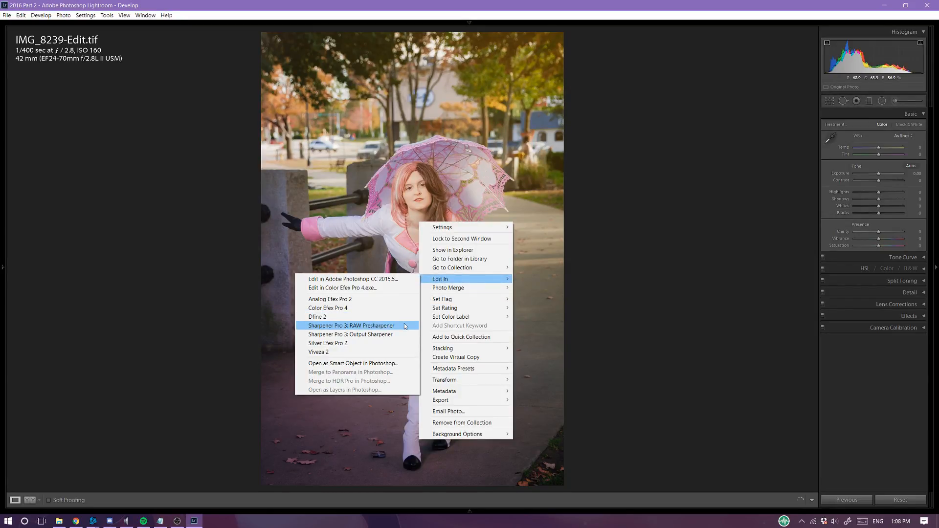
click(396, 334)
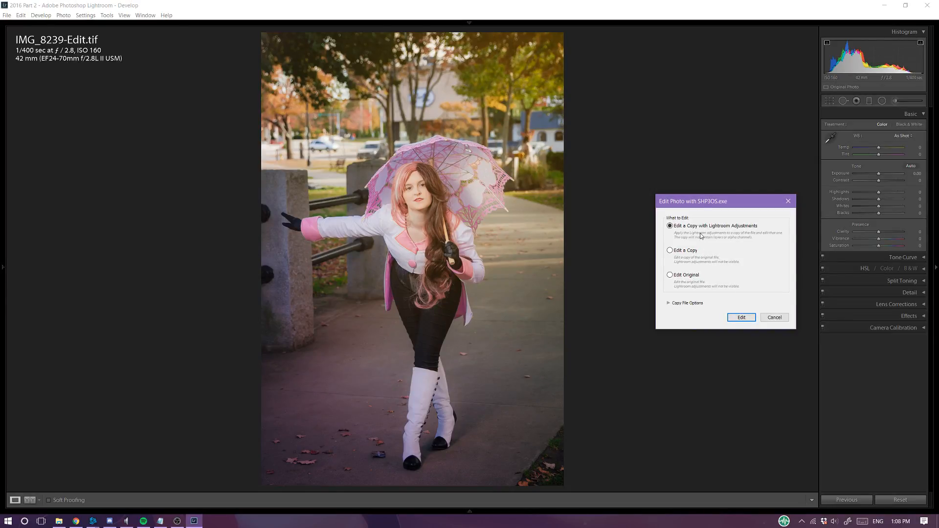
click(738, 318)
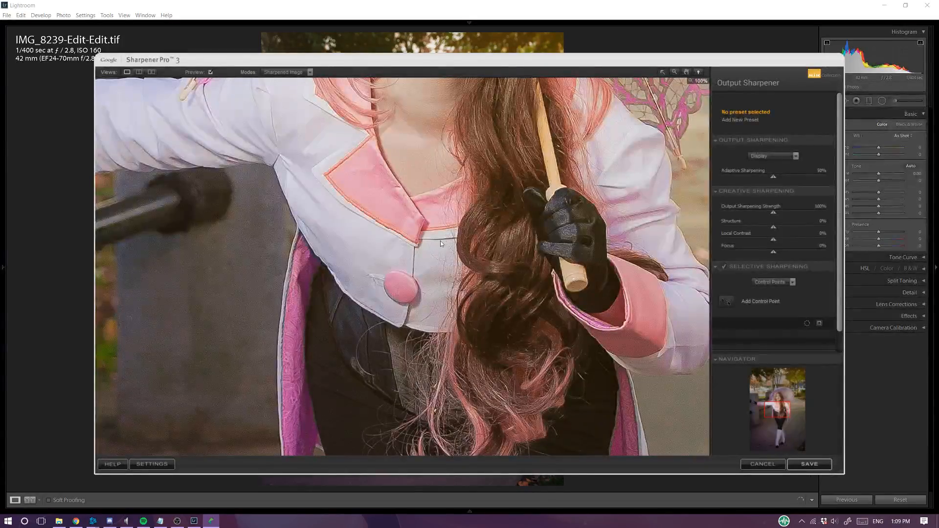
Set Adaptive Sharpening to 22%, Structure to -39%, Local Contrast to 5% and Focus to -35%, check the face, and save.
click(744, 177)
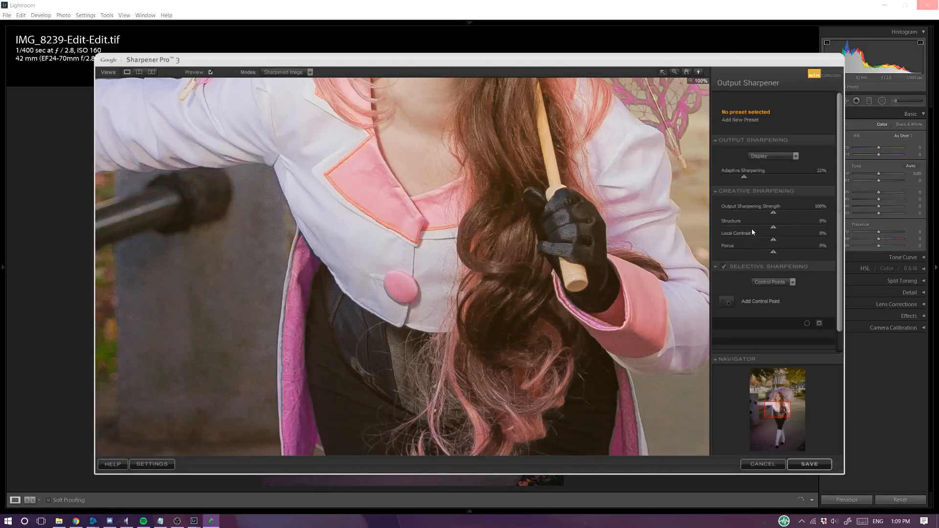
drag(757, 228, 754, 228)
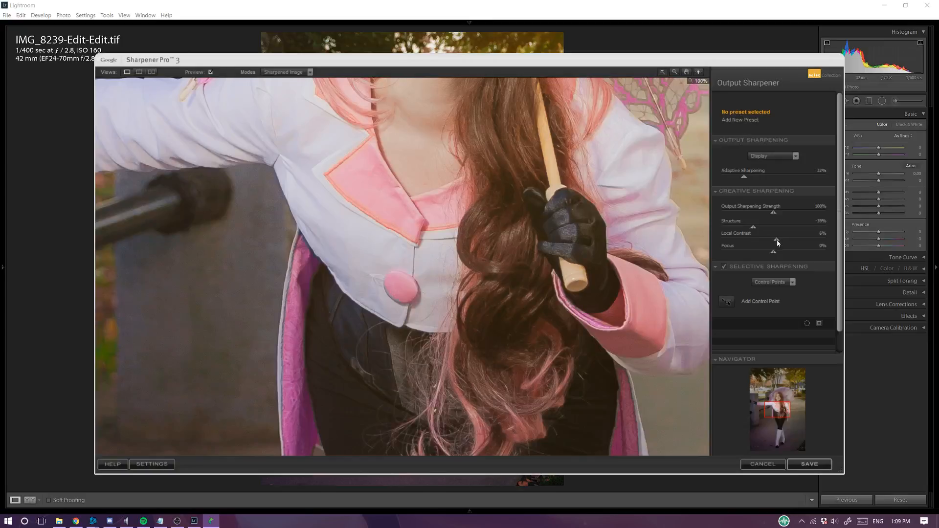
click(753, 253)
drag(754, 253, 756, 255)
drag(575, 159, 659, 249)
drag(538, 201, 511, 387)
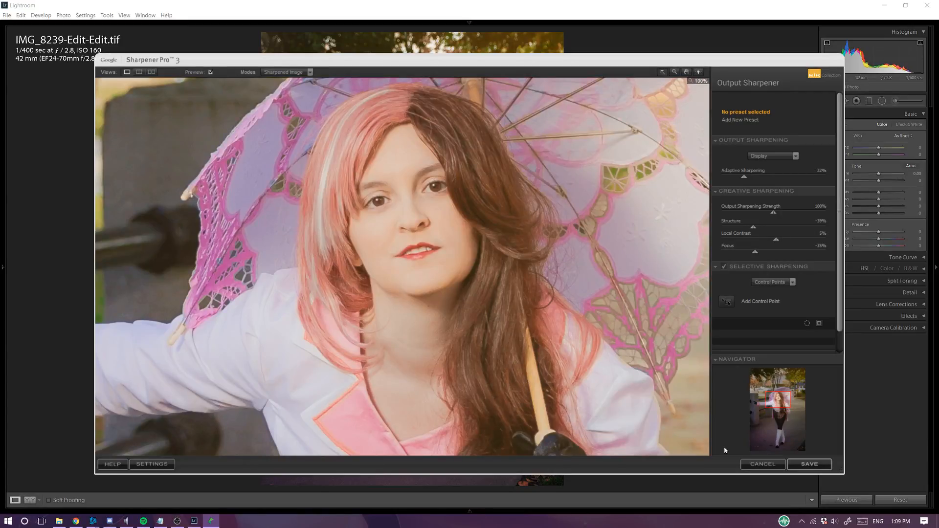
click(819, 466)
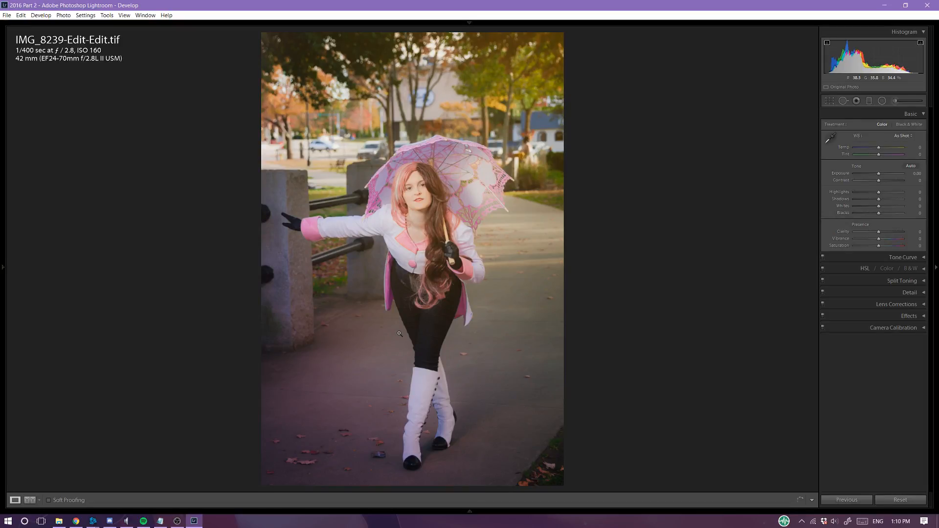
Open a copy of the sharpened portrait with Lightroom adjustments in Color Efex Pro 4.
mouse_move(2, 157)
right_click(404, 261)
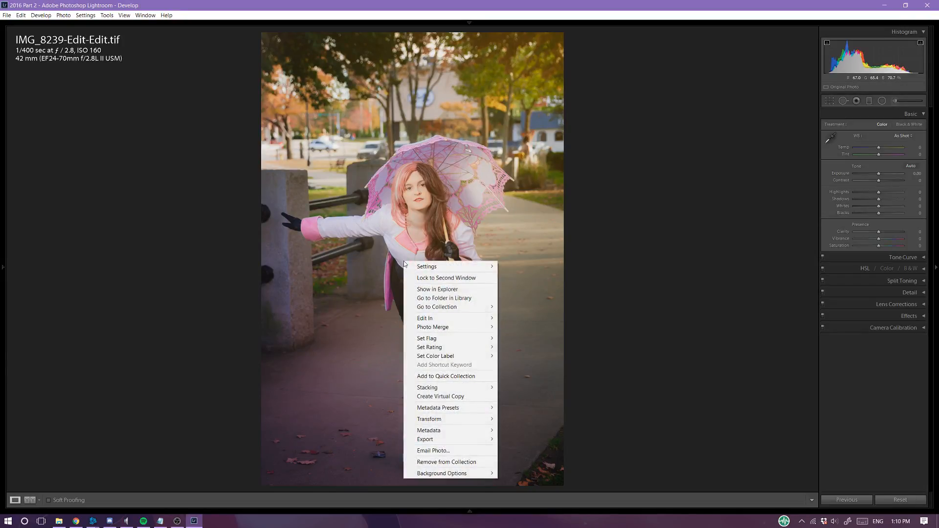
mouse_move(462, 318)
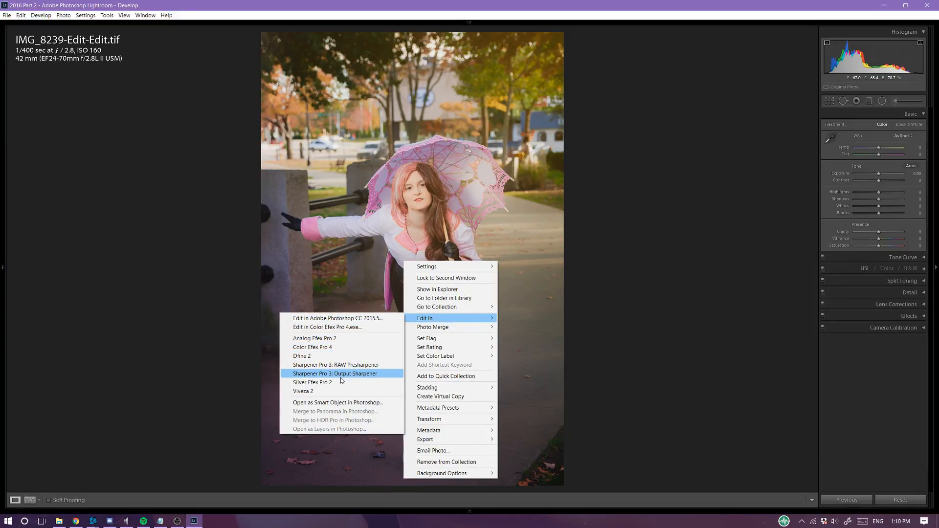
click(334, 349)
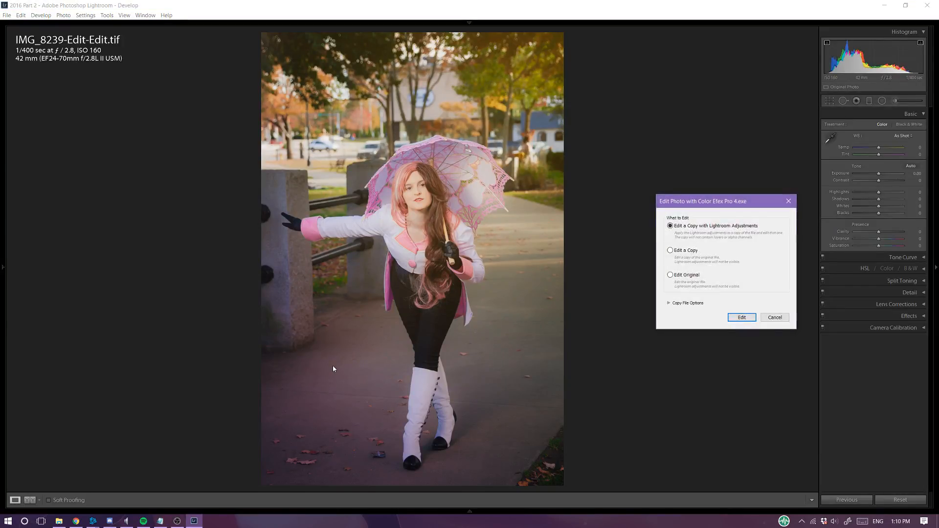
click(740, 319)
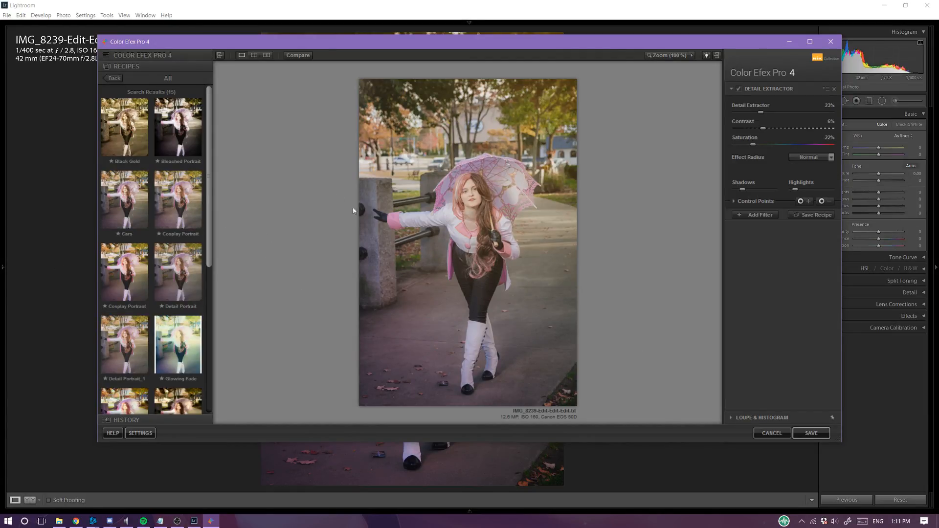
Apply the Cosplay Portrait recipe, set its Detail Extractor to 18% and Contrast to -19%, and fine-tune its Saturation.
click(194, 221)
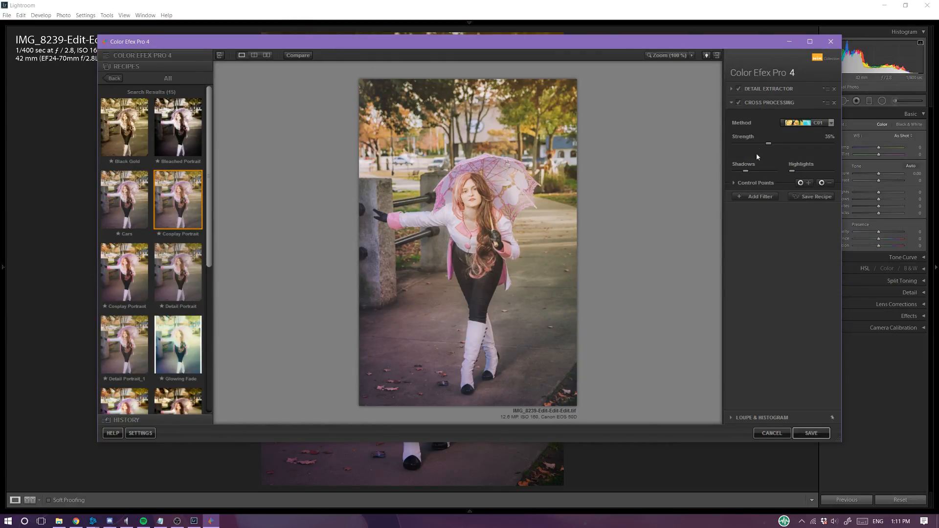
click(749, 90)
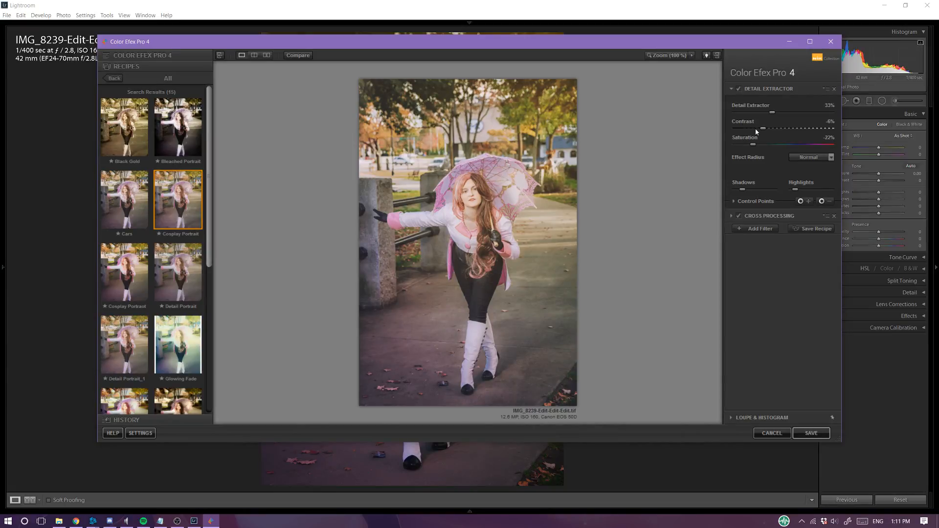
click(755, 113)
click(473, 196)
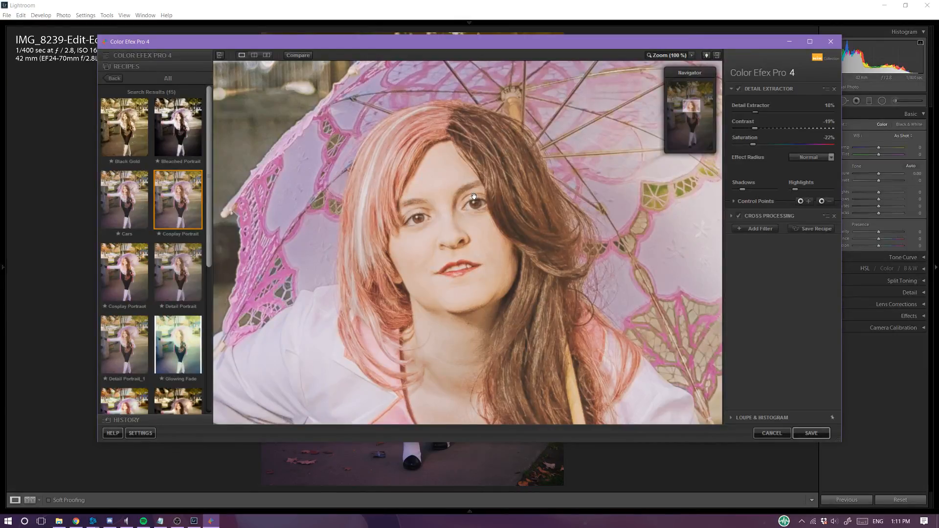
click(474, 196)
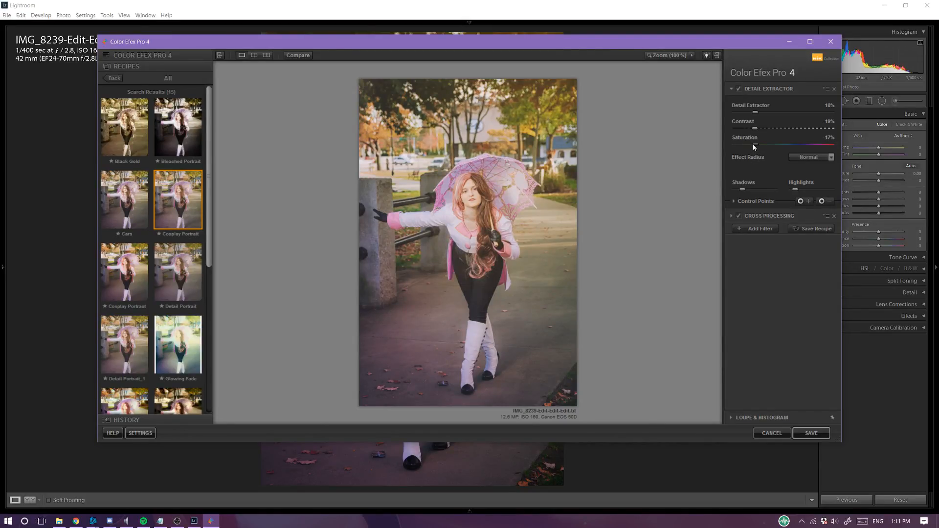
drag(765, 146, 749, 145)
Toggle the Cross Processing filter off and on to compare, review its settings, and save the filtered portrait.
click(739, 216)
click(739, 217)
click(762, 216)
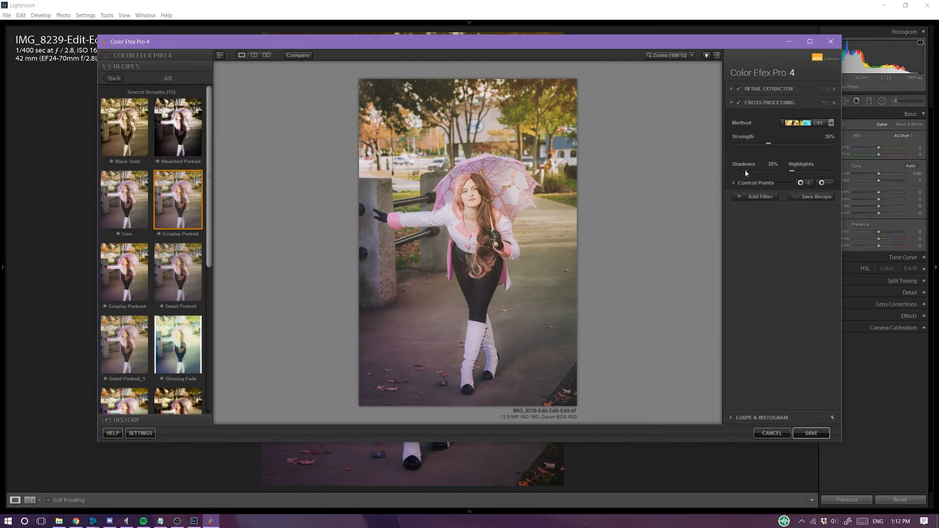
click(812, 434)
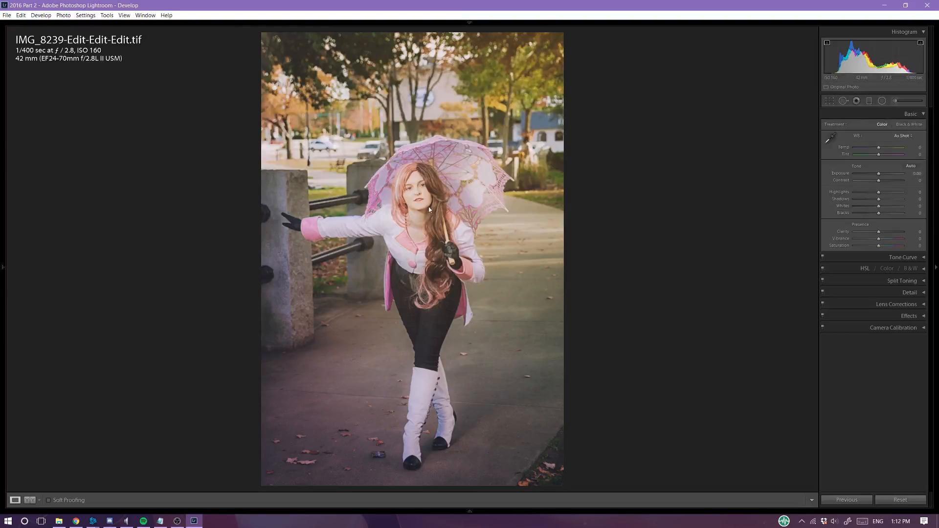
Lower the filtered portrait's Clarity to -18, checking the face up close before and after the change.
click(430, 179)
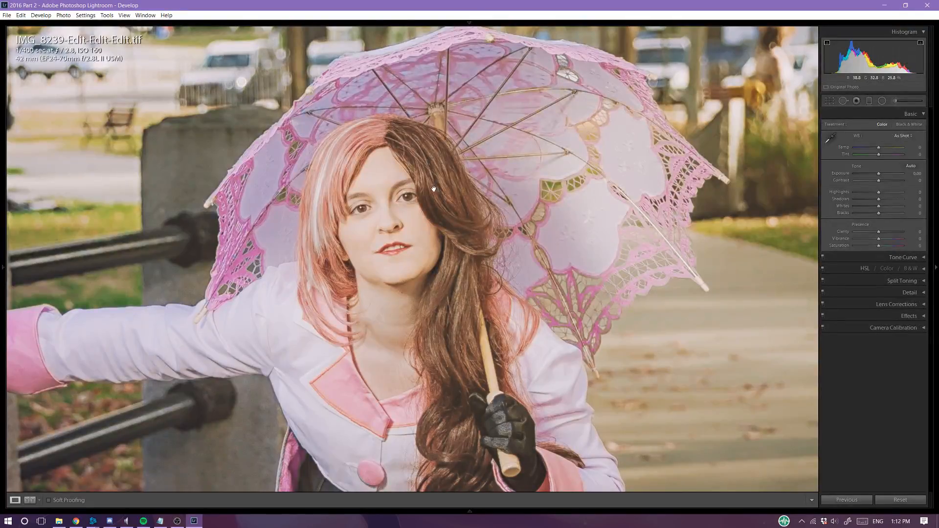
click(434, 189)
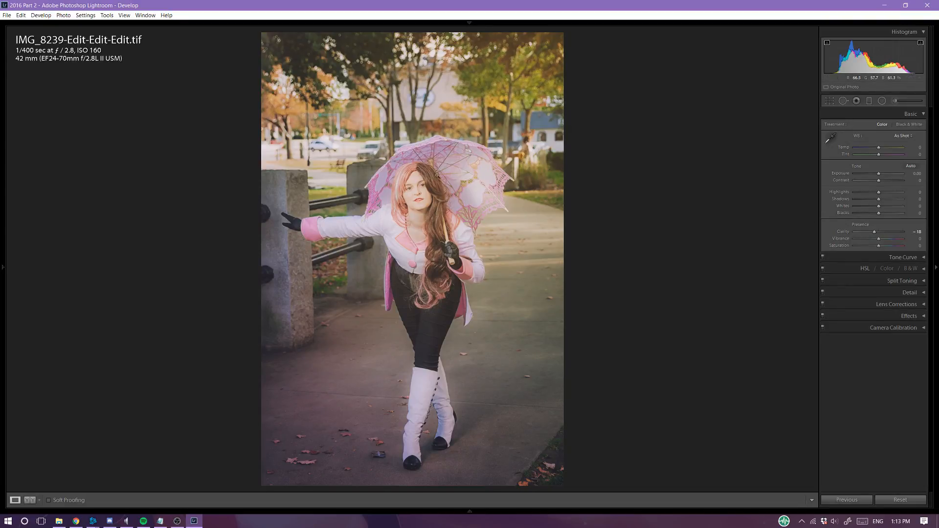
click(423, 187)
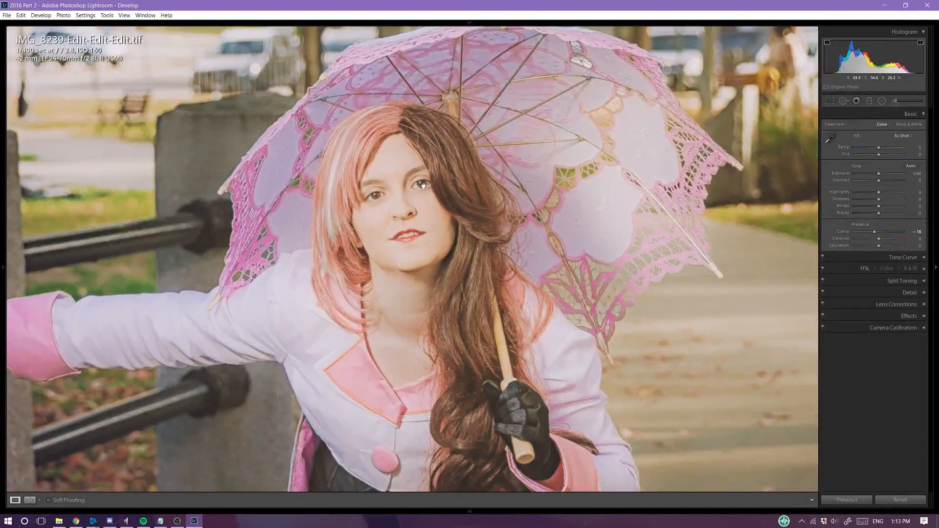
click(400, 193)
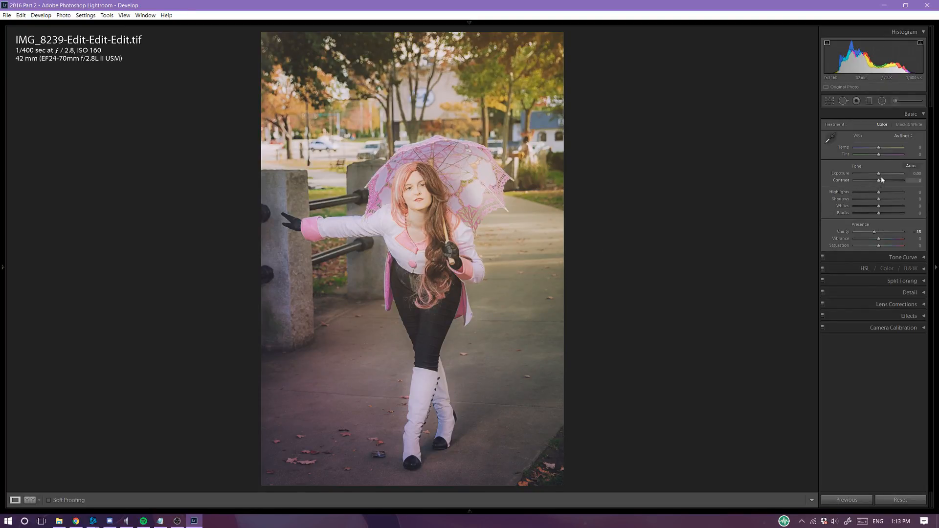
Set Exposure to -0.30, Contrast to +5 and Blacks to -11, and compare the before and after views.
drag(880, 177, 879, 176)
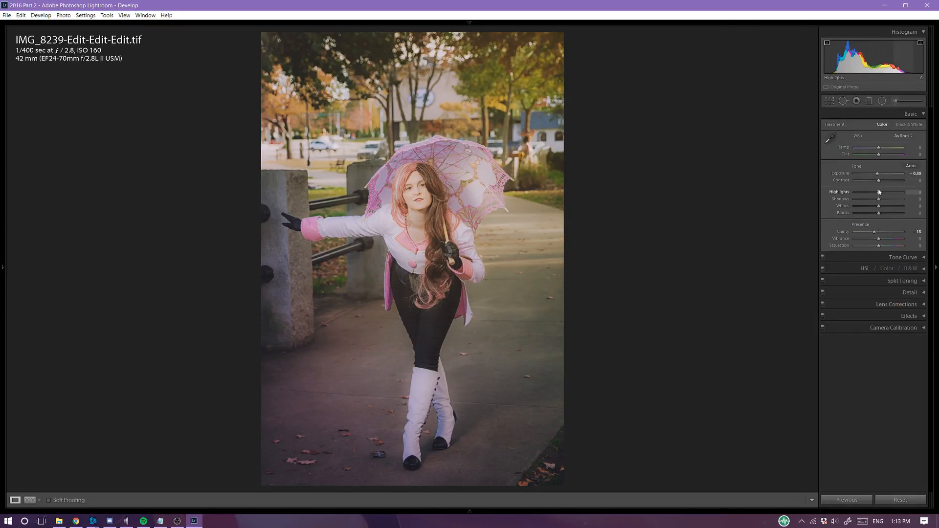
drag(879, 181, 882, 182)
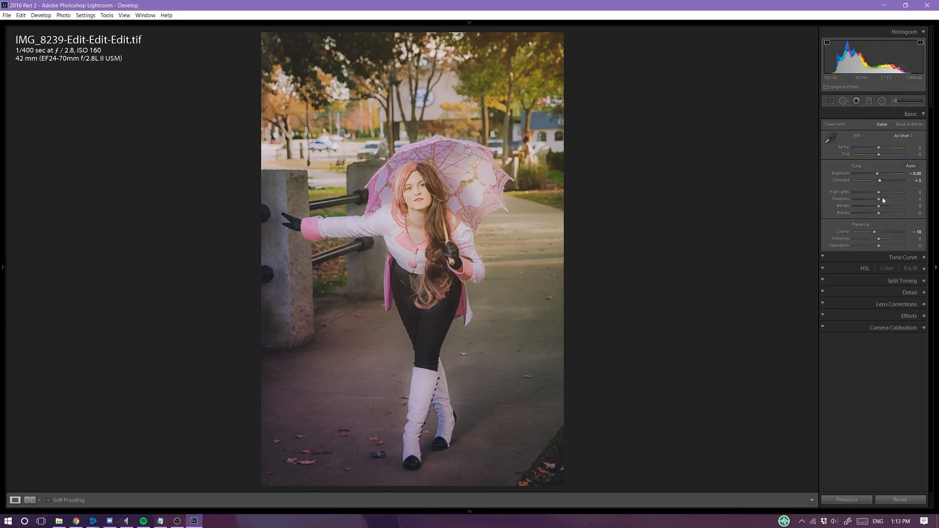
drag(878, 214, 876, 213)
key(y)
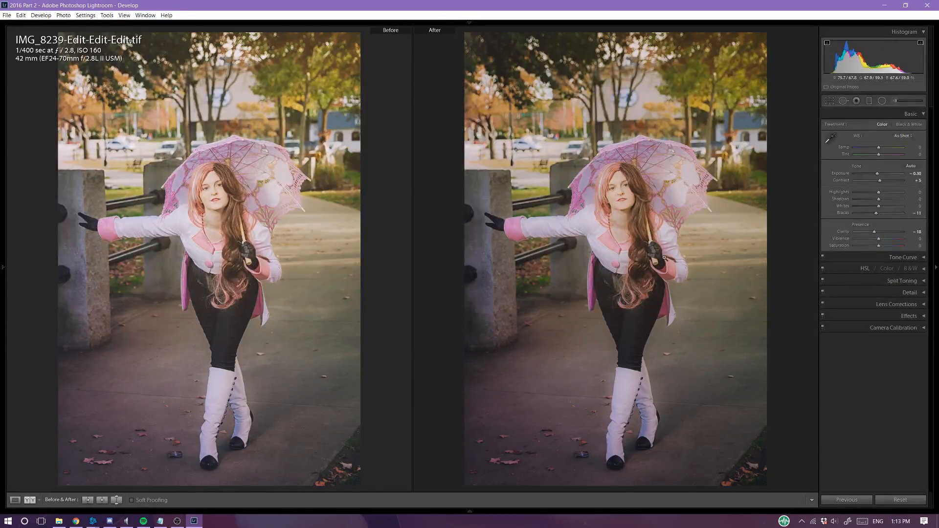
key(y)
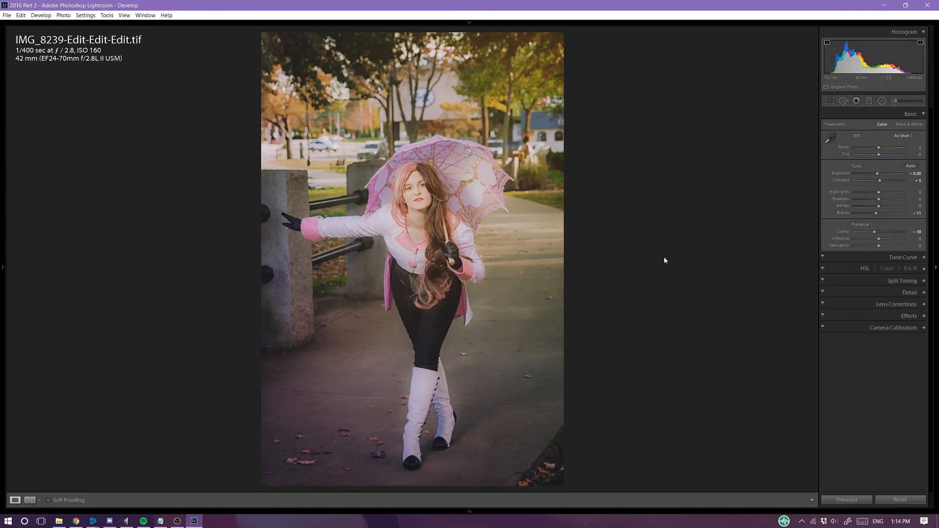
Mark IMG_8239-Edit-Edit-Edit.tif as Flagged and switch to IMG_8239-Edit-Edit.tif to compare the two versions.
right_click(413, 253)
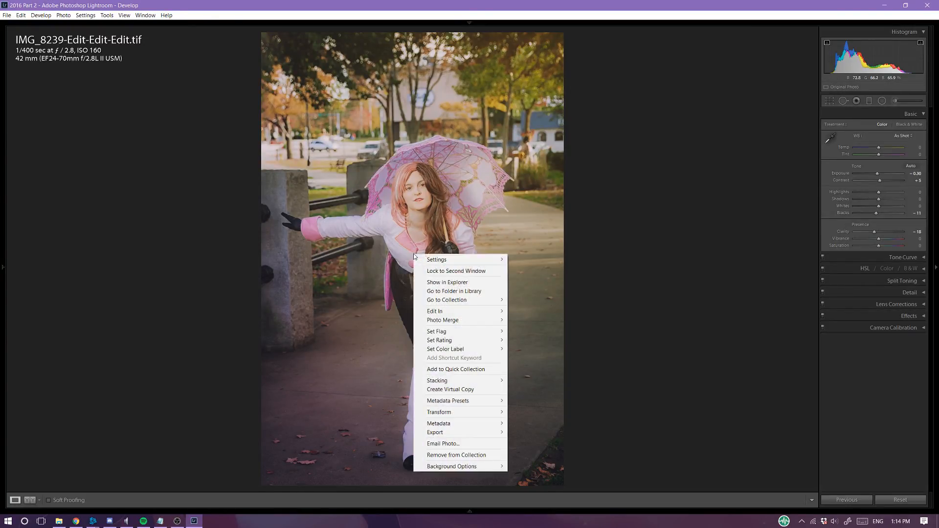
mouse_move(440, 331)
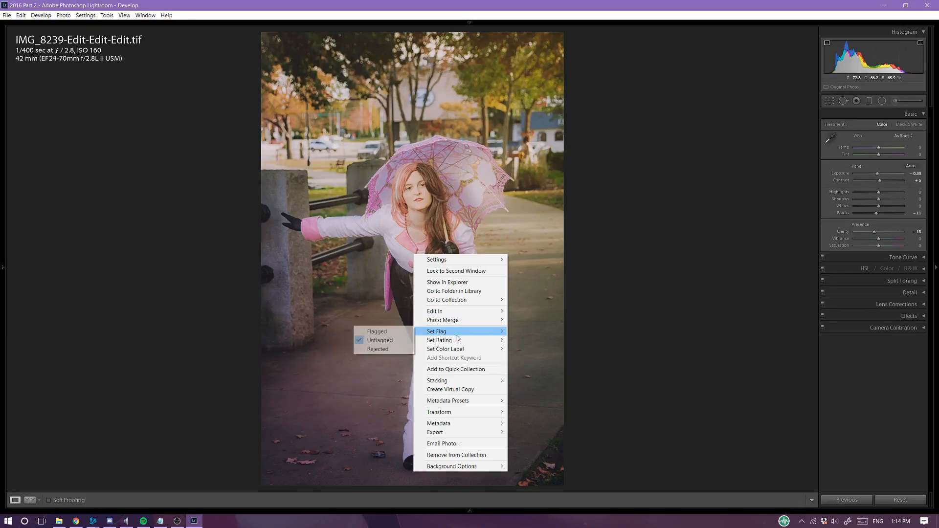
click(410, 333)
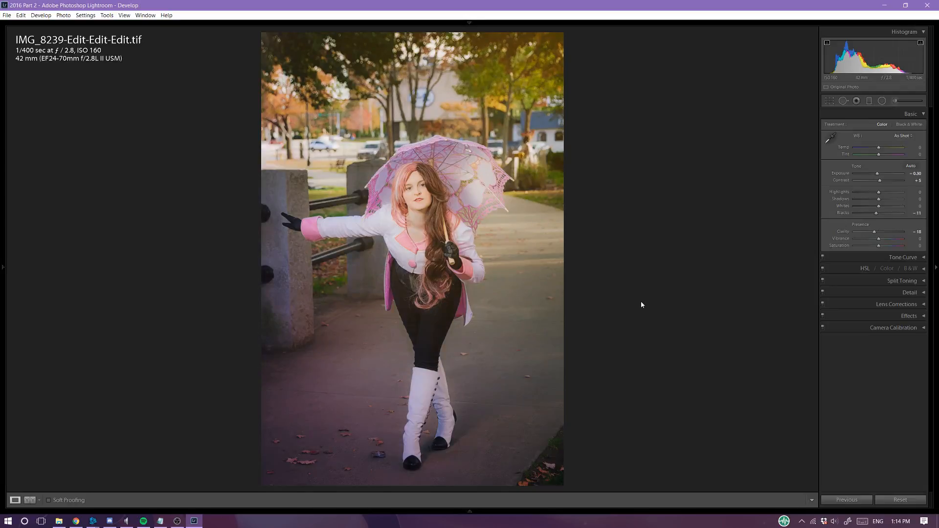
key(Left)
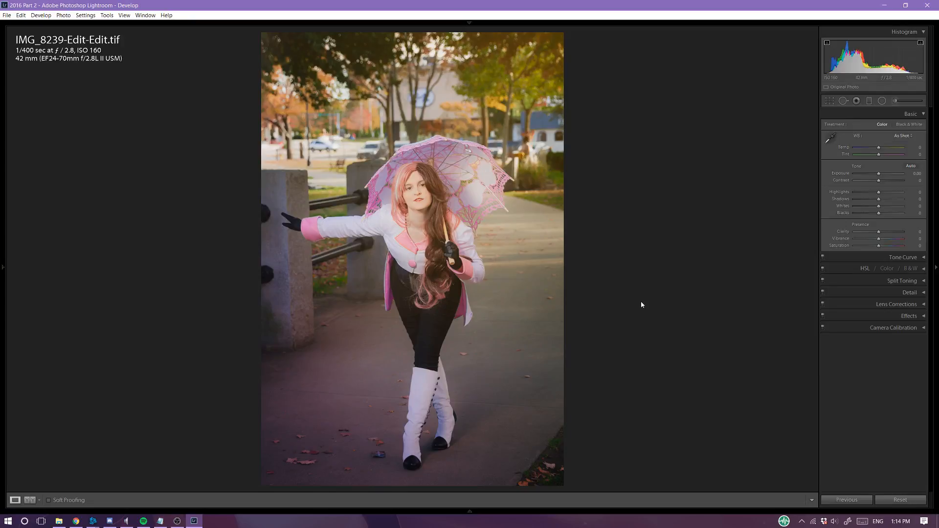
Step back through IMG_8239-Edit.tif and IMG_8239.CR2 to the unedited IMG_8244.CR2, and check its before and after views side by side.
key(Left)
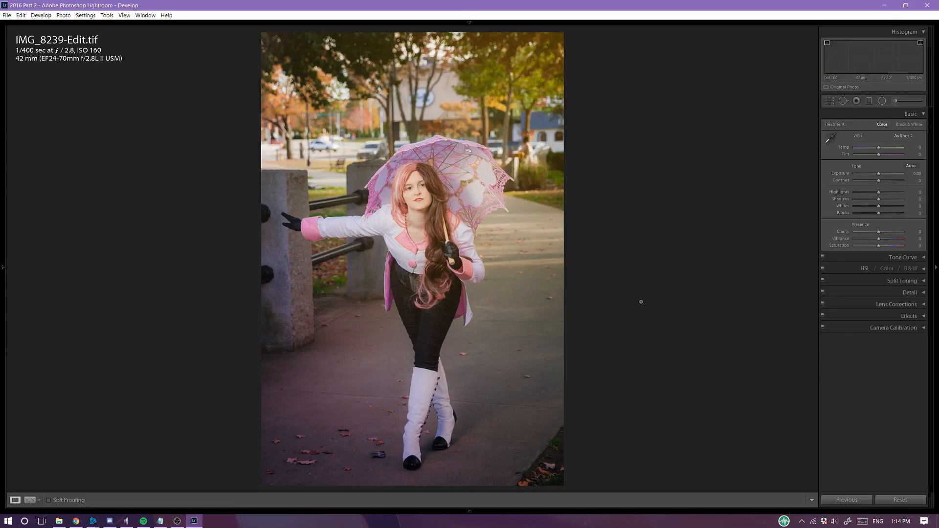
key(Left)
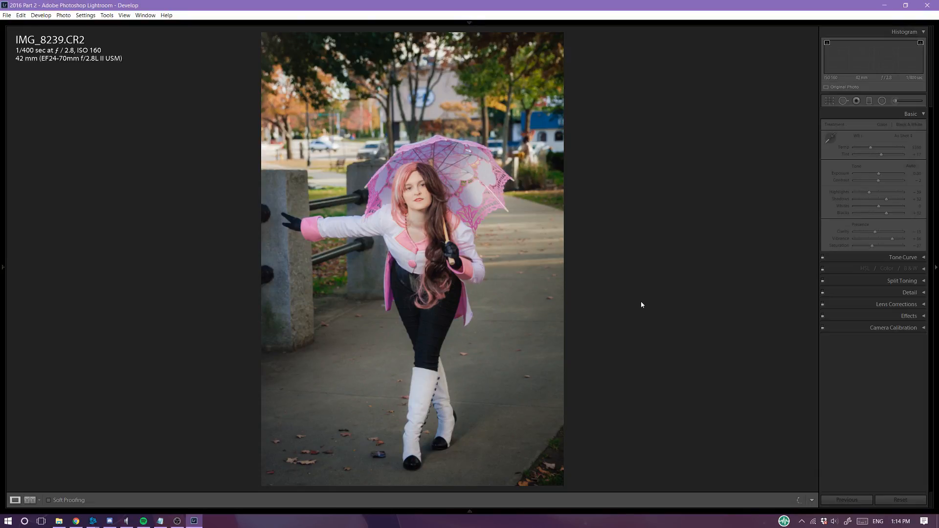
key(Left)
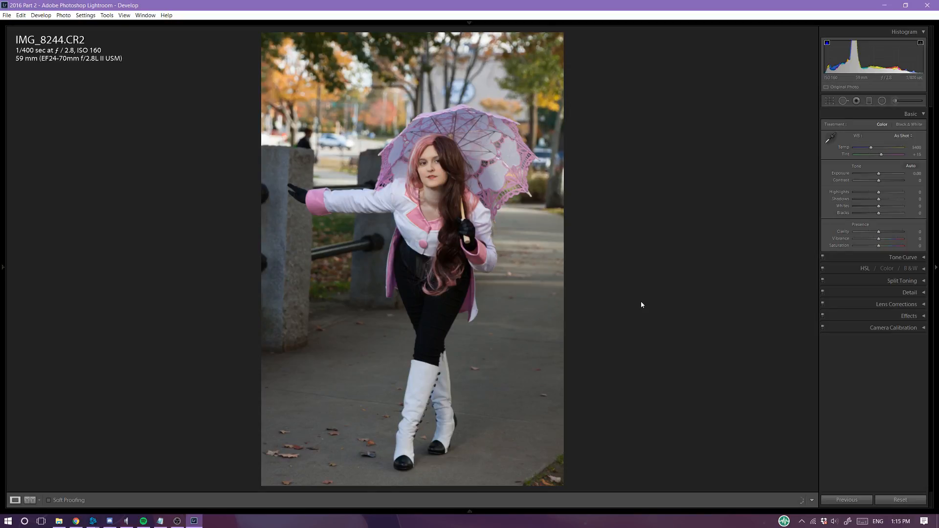
key(y)
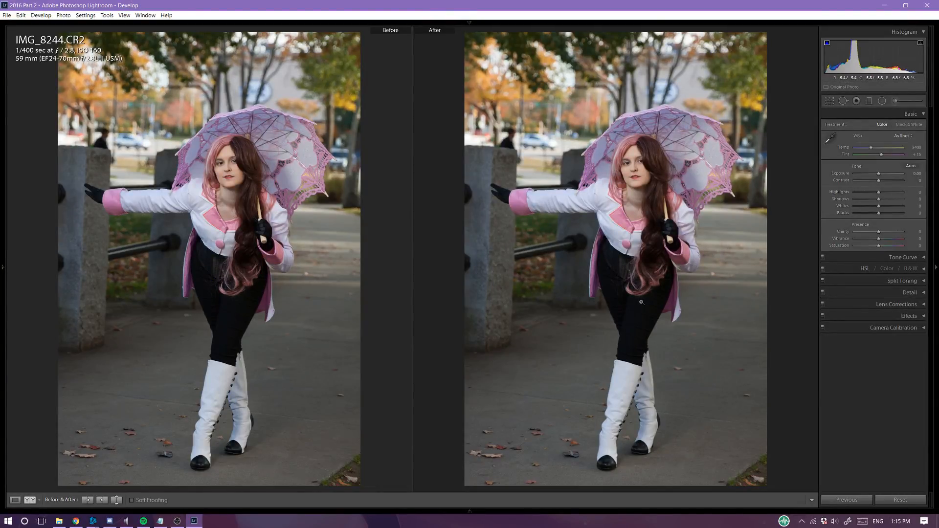
key(y)
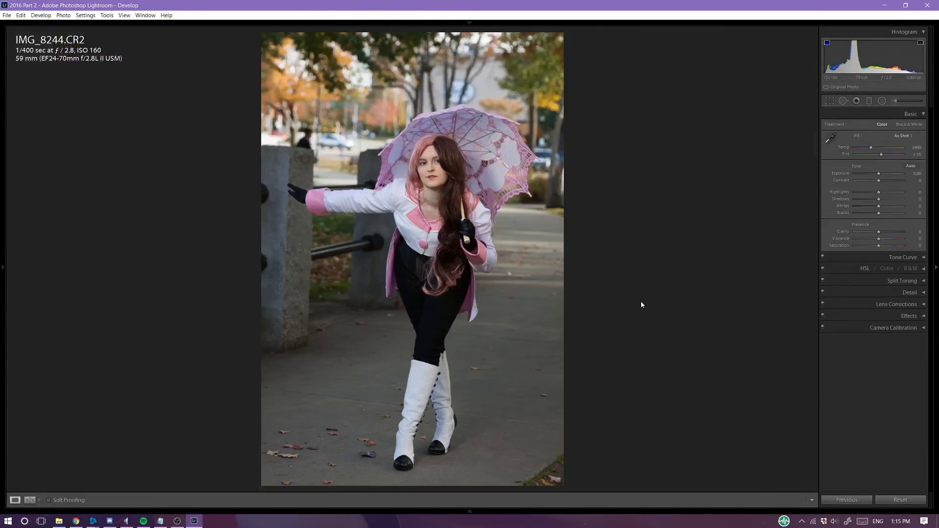
Review the editing stages in order from IMG_8239.CR2 through its successive TIF versions up to the final IMG_8239-Edit-Edit-Edit.tif.
key(Left)
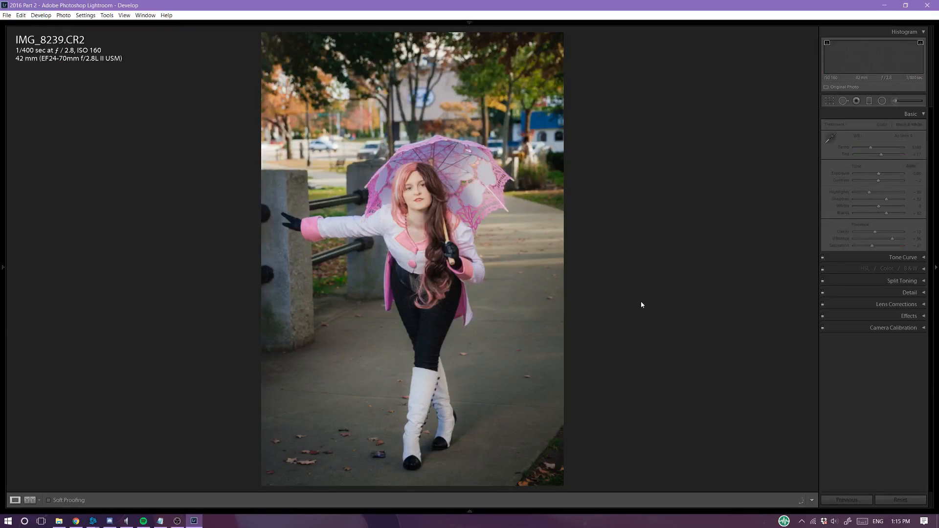
key(Left)
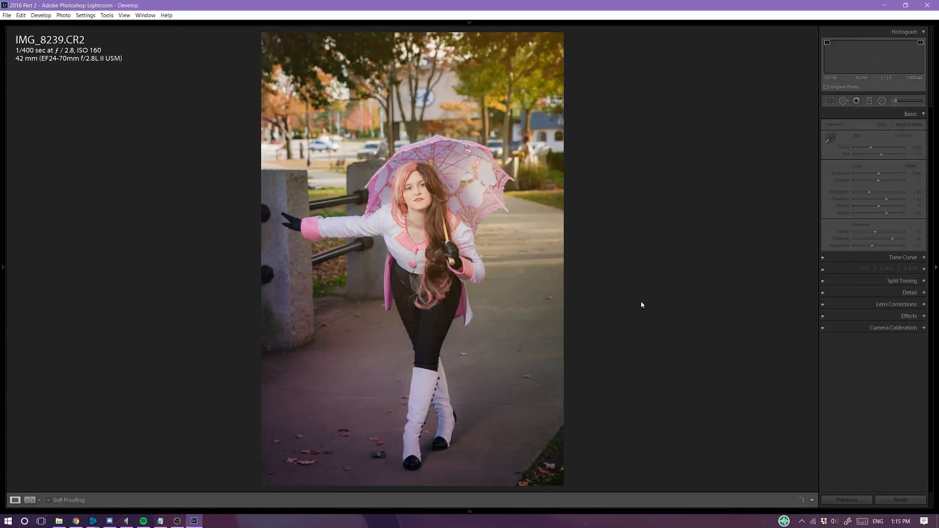
key(Left)
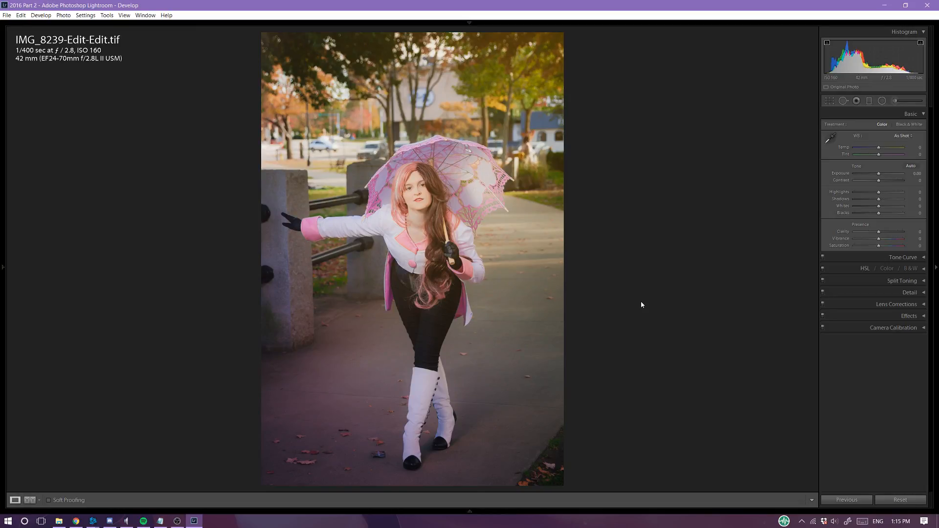
key(Left)
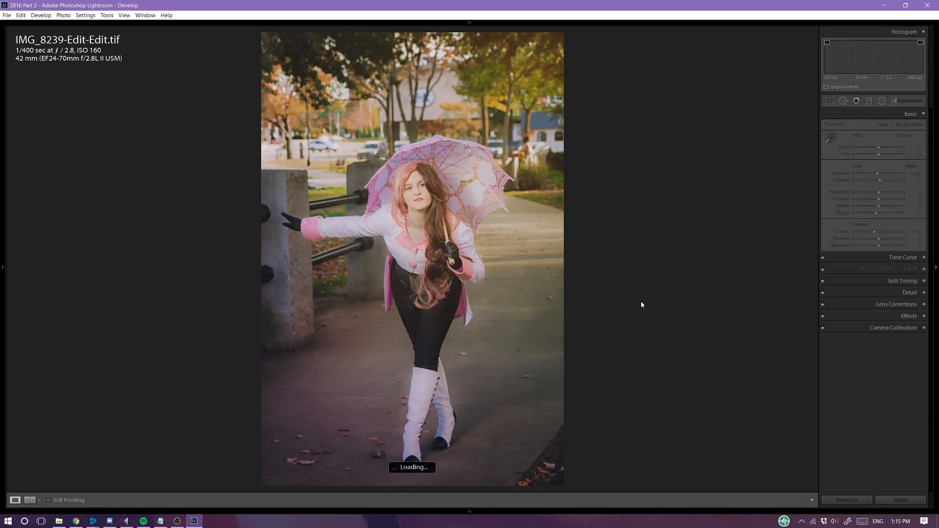